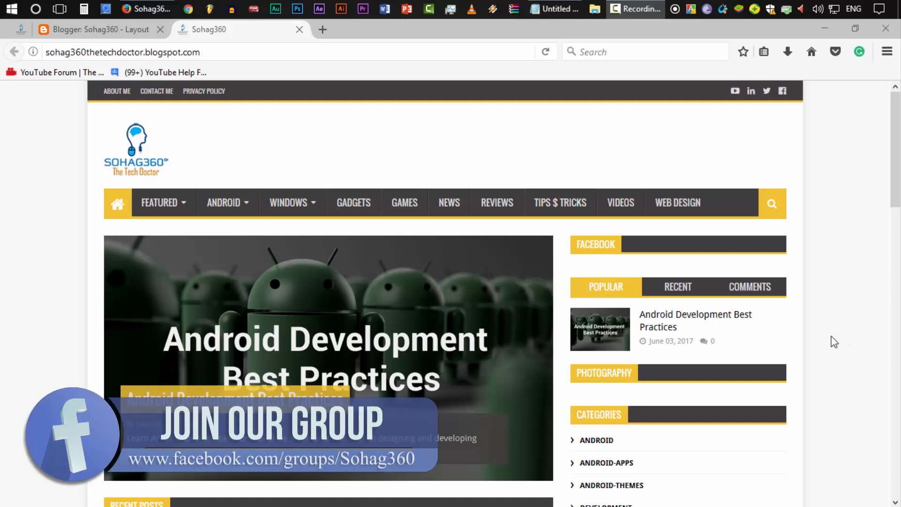
Step: Examine the gadget sections in the blog's layout and compare them with the live blog's sidebar
{"action": "left_click", "coordinate": [117, 30]}
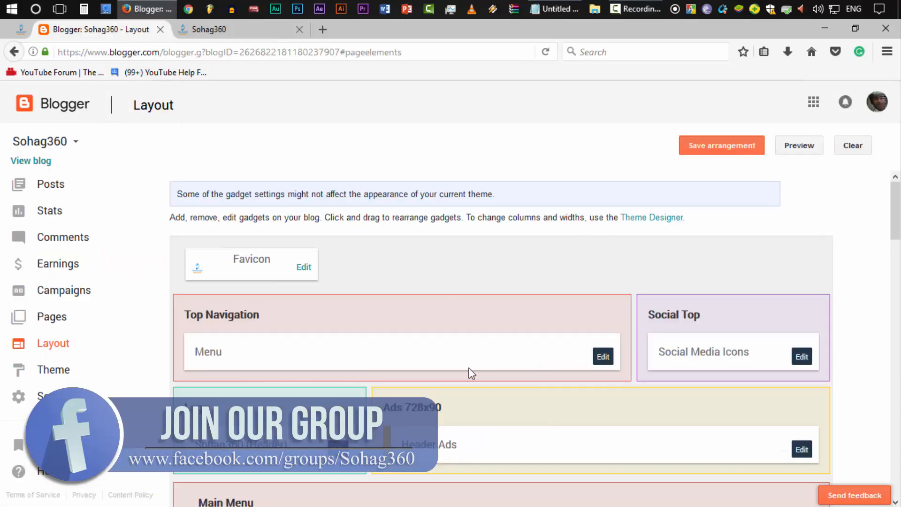
{"action": "scroll", "coordinate": [474, 369], "scroll_direction": "down", "scroll_amount": 5}
{"action": "scroll", "coordinate": [350, 328], "scroll_direction": "down", "scroll_amount": 3}
{"action": "scroll", "coordinate": [286, 309], "scroll_direction": "up", "scroll_amount": 3}
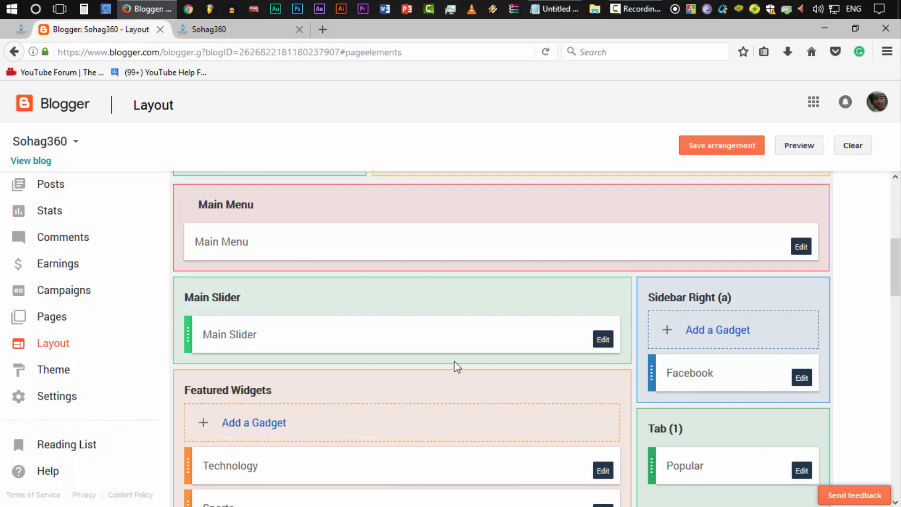
{"action": "scroll", "coordinate": [734, 322], "scroll_direction": "down", "scroll_amount": 15}
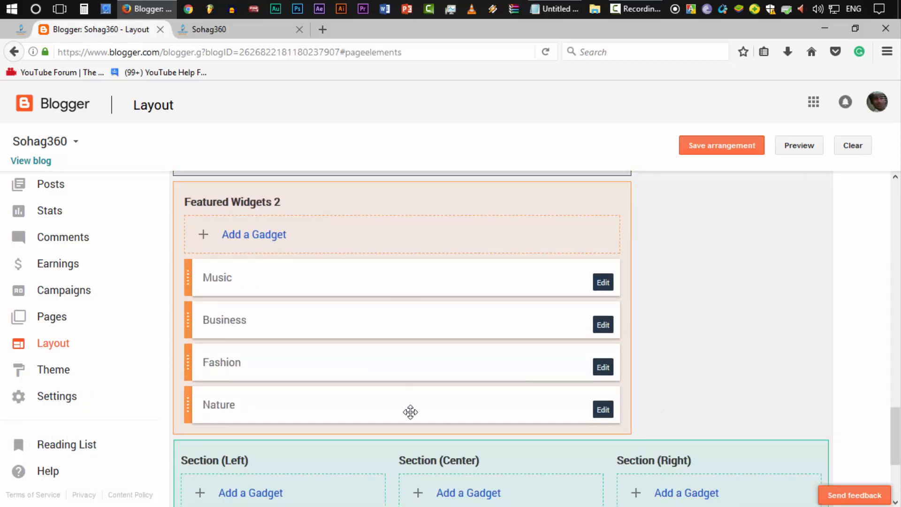
{"action": "scroll", "coordinate": [379, 402], "scroll_direction": "up", "scroll_amount": 10}
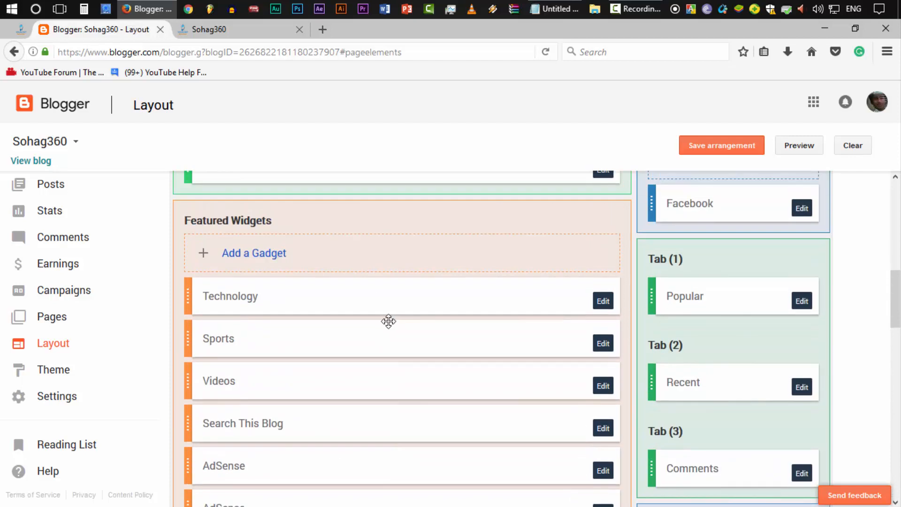
{"action": "left_click", "coordinate": [252, 31]}
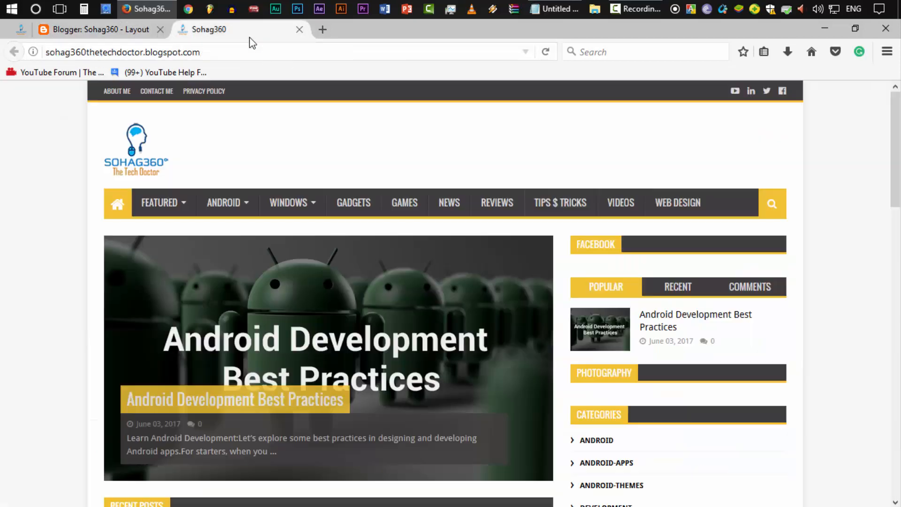
{"action": "scroll", "coordinate": [635, 316], "scroll_direction": "down", "scroll_amount": 15}
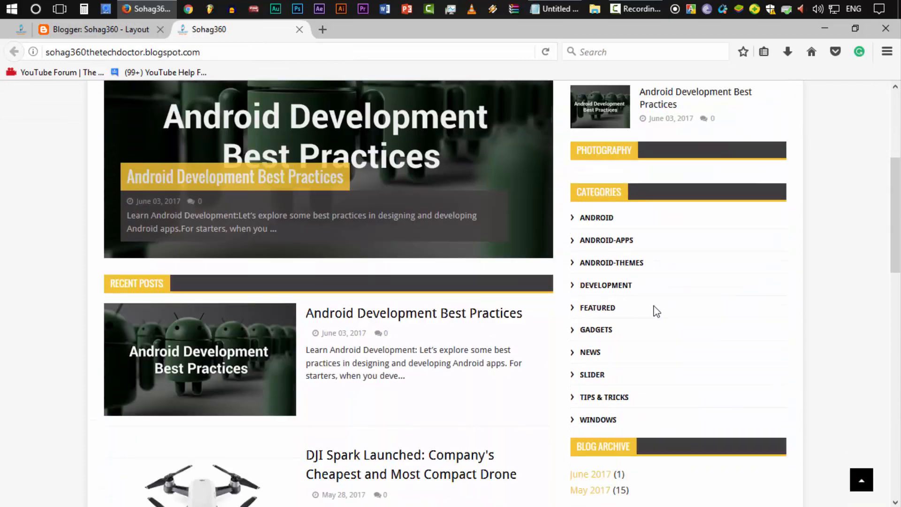
{"action": "scroll", "coordinate": [637, 387], "scroll_direction": "up", "scroll_amount": 15}
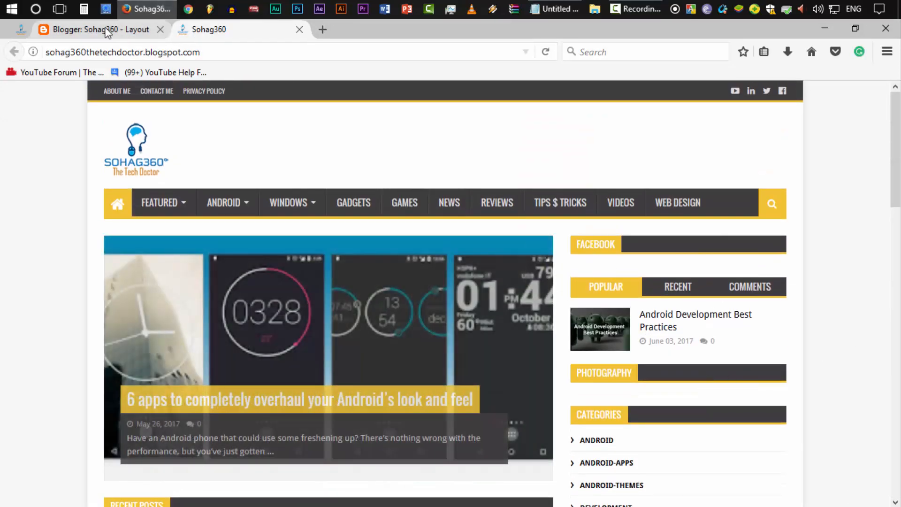
Step: Open the Facebook gadget in Sidebar Right (a) of the blog layout for editing
{"action": "left_click", "coordinate": [75, 29]}
{"action": "scroll", "coordinate": [750, 284], "scroll_direction": "up", "scroll_amount": 4}
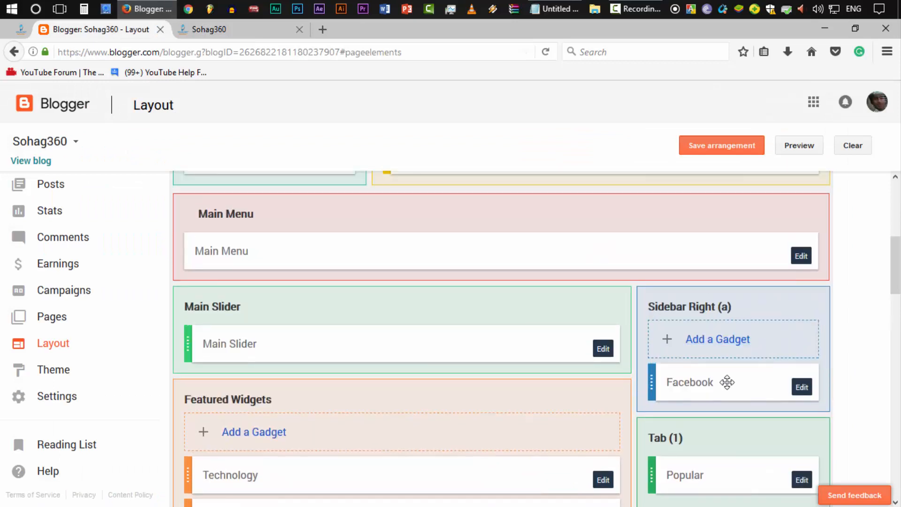
{"action": "scroll", "coordinate": [796, 353], "scroll_direction": "down", "scroll_amount": 1}
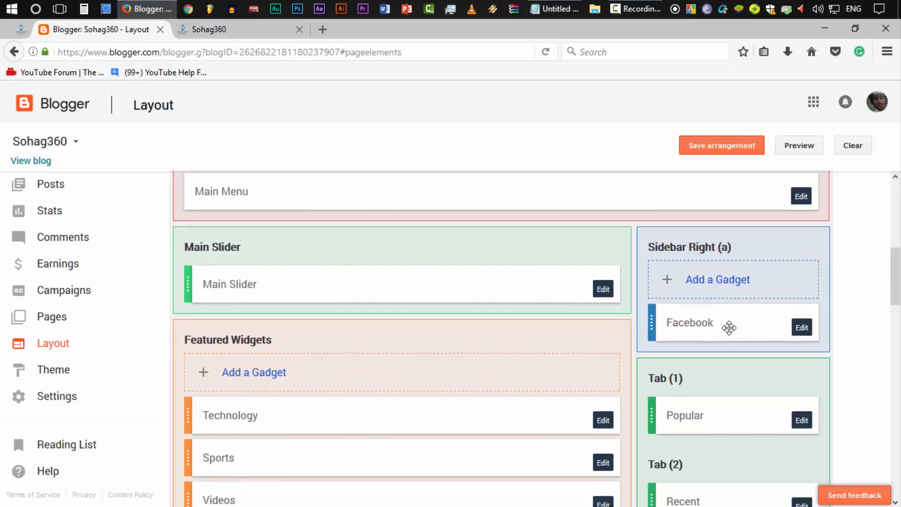
{"action": "left_click", "coordinate": [800, 329]}
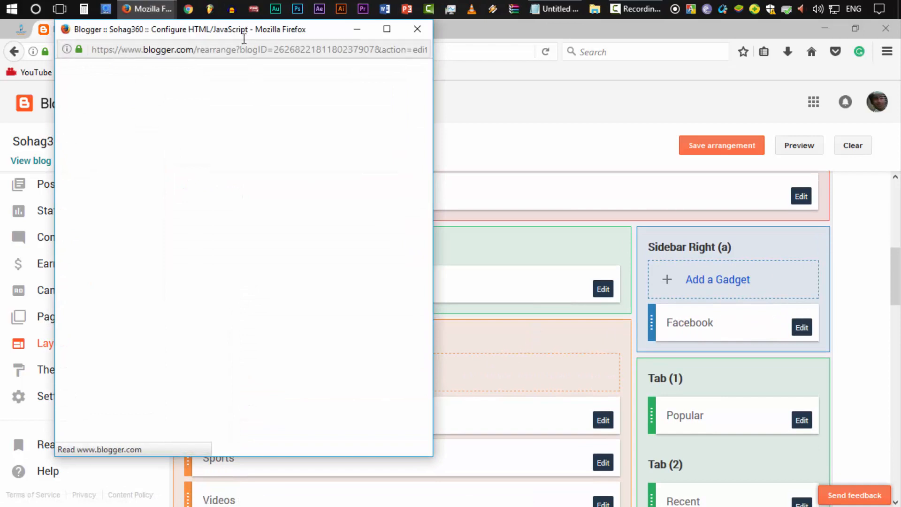
{"action": "left_click", "coordinate": [453, 322]}
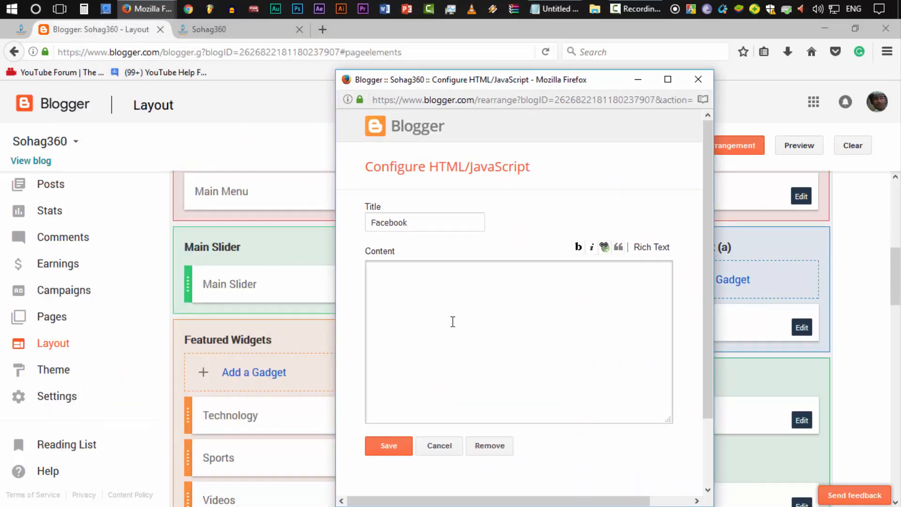
Step: Search the web for "facebook page plugin" in a new tab and open Facebook for Developers' Page Plugin page
{"action": "left_click", "coordinate": [326, 29]}
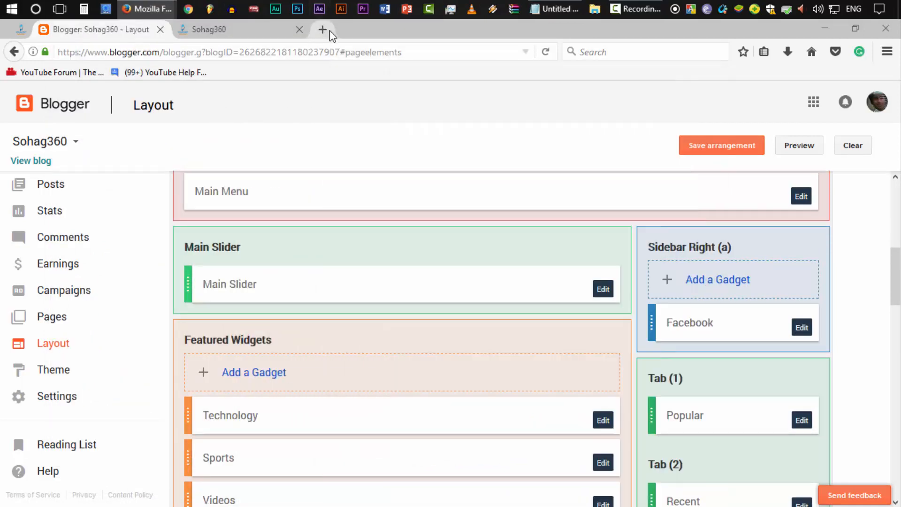
{"action": "type", "text": "facebook page plu"}
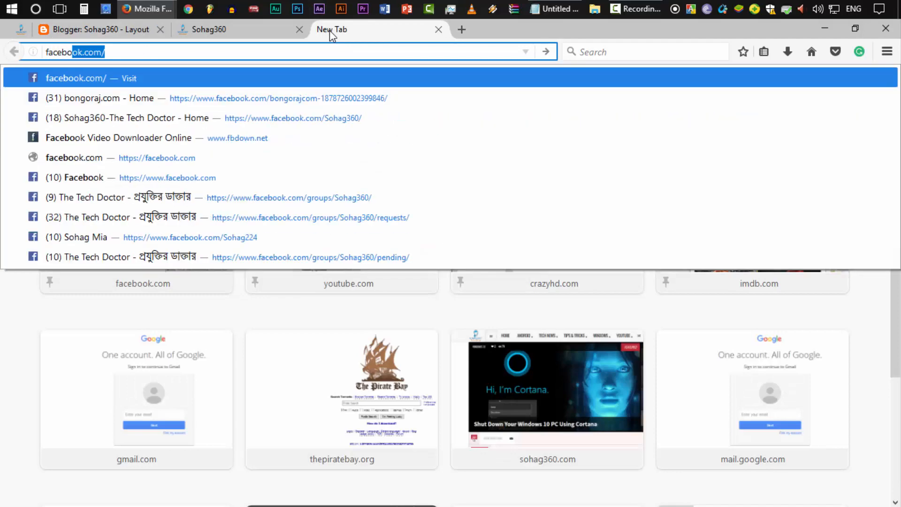
{"action": "type", "text": "gin"}
{"action": "key", "text": "Return"}
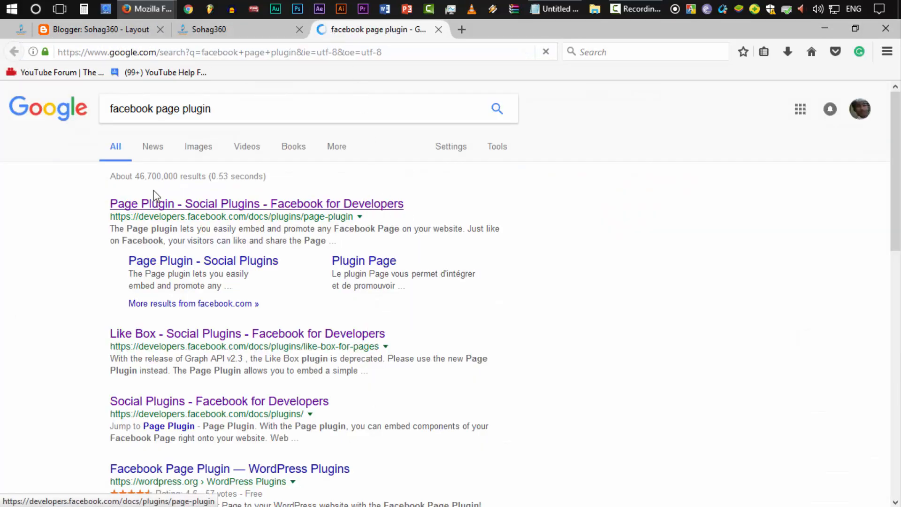
{"action": "left_click", "coordinate": [203, 210]}
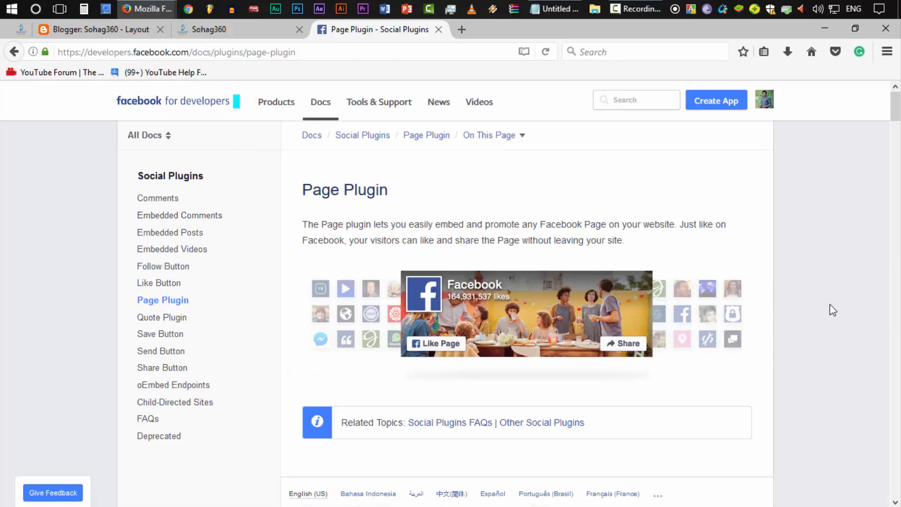
Step: Review the Page Plugin configurator's page URL, size and display options, and the plugin preview
{"action": "scroll", "coordinate": [816, 300], "scroll_direction": "down", "scroll_amount": 6}
{"action": "scroll", "coordinate": [812, 324], "scroll_direction": "up", "scroll_amount": 3}
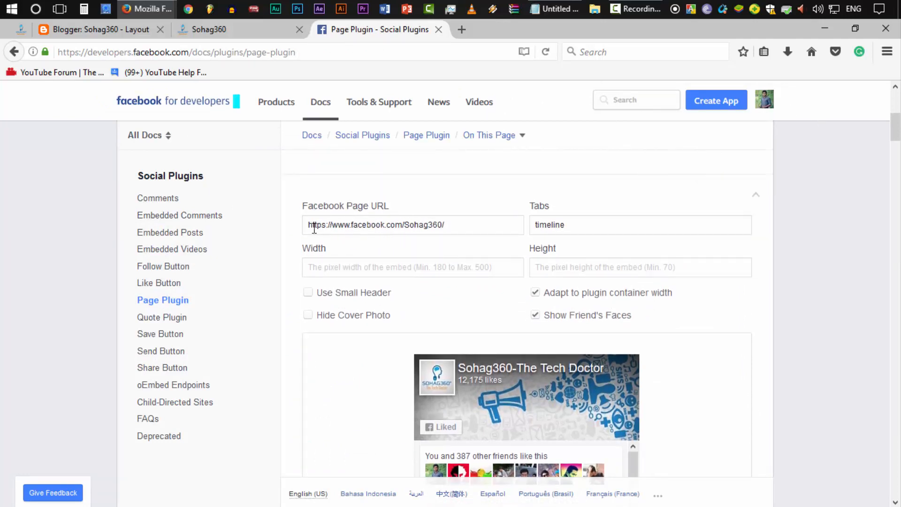
{"action": "mouse_move", "coordinate": [314, 228]}
{"action": "left_mouse_down"}
{"action": "mouse_move", "coordinate": [454, 224]}
{"action": "mouse_move", "coordinate": [300, 229]}
{"action": "left_mouse_up"}
{"action": "left_click", "coordinate": [451, 225]}
{"action": "left_click", "coordinate": [297, 232]}
{"action": "scroll", "coordinate": [451, 259], "scroll_direction": "down", "scroll_amount": 1}
{"action": "scroll", "coordinate": [594, 299], "scroll_direction": "down", "scroll_amount": 10}
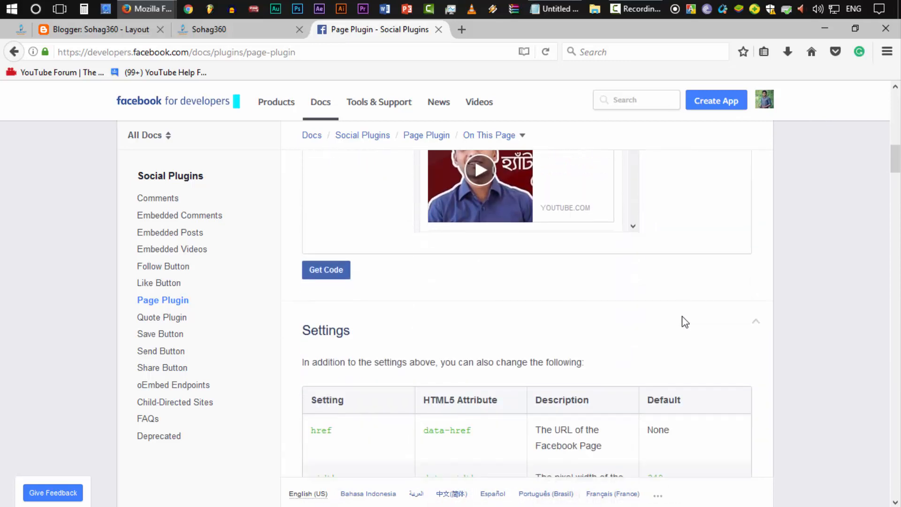
{"action": "scroll", "coordinate": [685, 319], "scroll_direction": "up", "scroll_amount": 6}
{"action": "scroll", "coordinate": [689, 325], "scroll_direction": "up", "scroll_amount": 3}
{"action": "scroll", "coordinate": [680, 323], "scroll_direction": "down", "scroll_amount": 2}
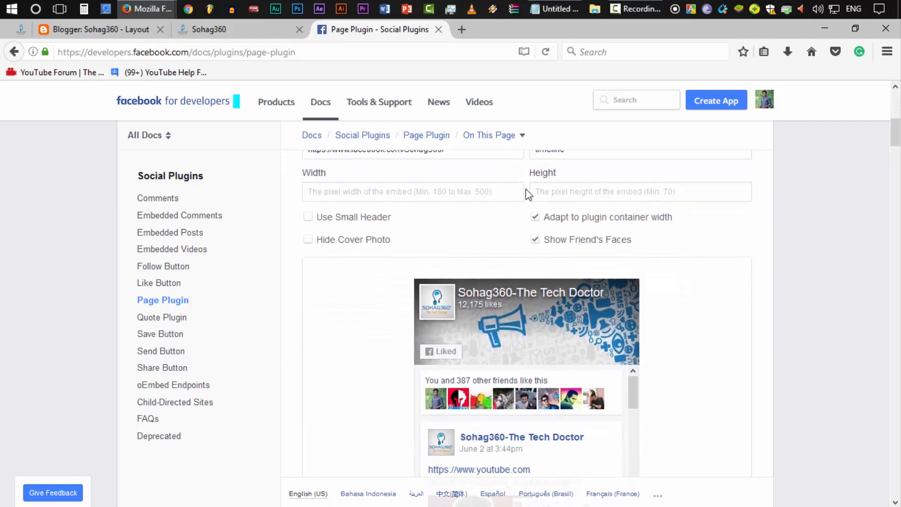
{"action": "scroll", "coordinate": [796, 297], "scroll_direction": "down", "scroll_amount": 5}
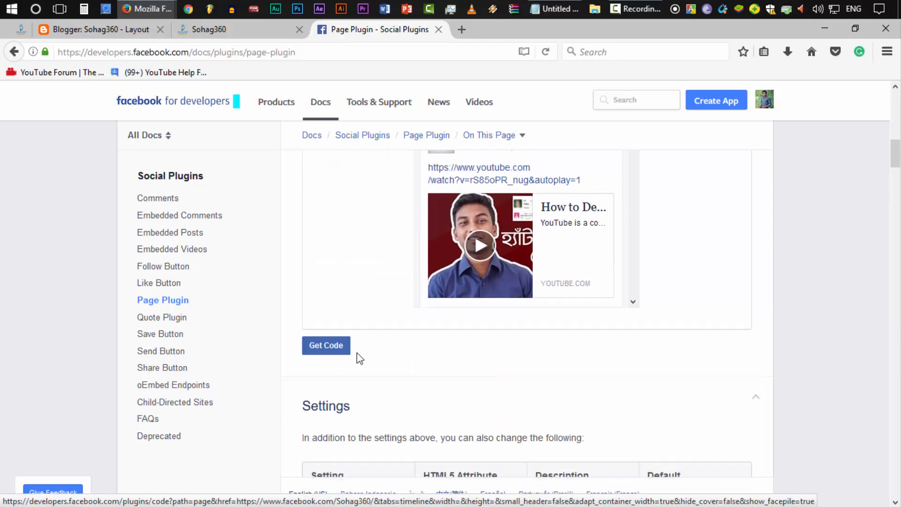
Step: Generate the Page Plugin's embed code and copy the complete IFrame version
{"action": "left_click", "coordinate": [344, 352]}
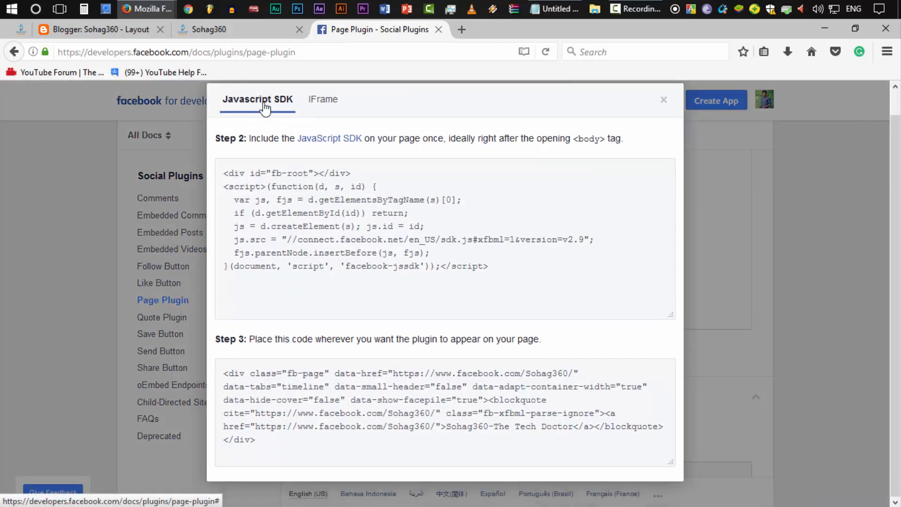
{"action": "left_click", "coordinate": [328, 105]}
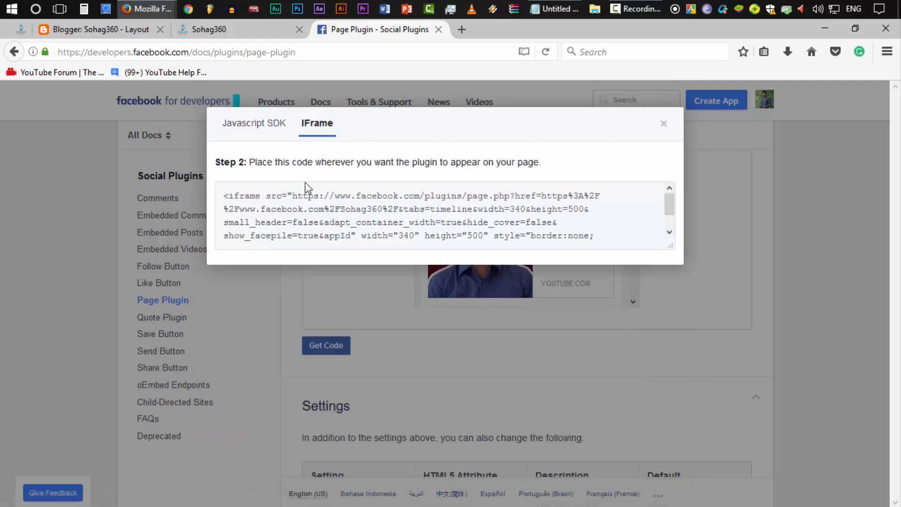
{"action": "scroll", "coordinate": [384, 214], "scroll_direction": "down", "scroll_amount": 2}
{"action": "scroll", "coordinate": [416, 223], "scroll_direction": "up", "scroll_amount": 1}
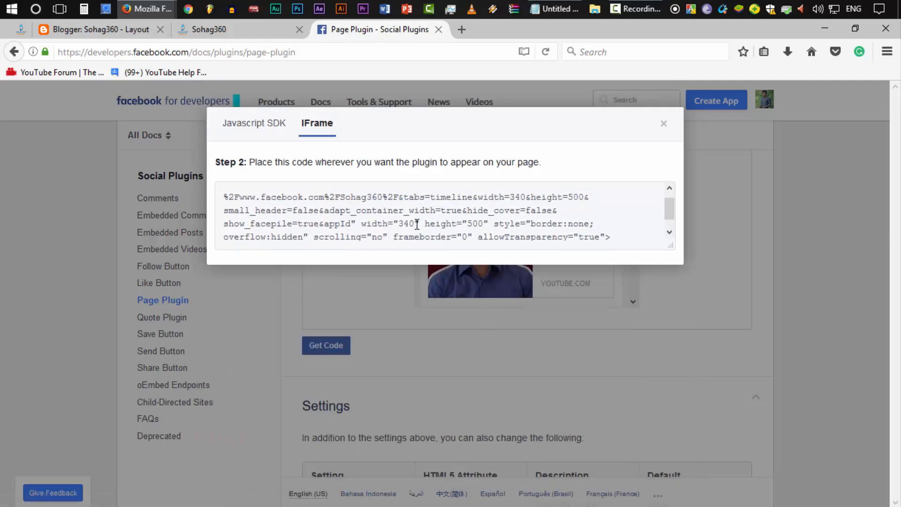
{"action": "left_click", "coordinate": [419, 224]}
{"action": "scroll", "coordinate": [413, 232], "scroll_direction": "up", "scroll_amount": 2}
{"action": "right_click", "coordinate": [411, 230]}
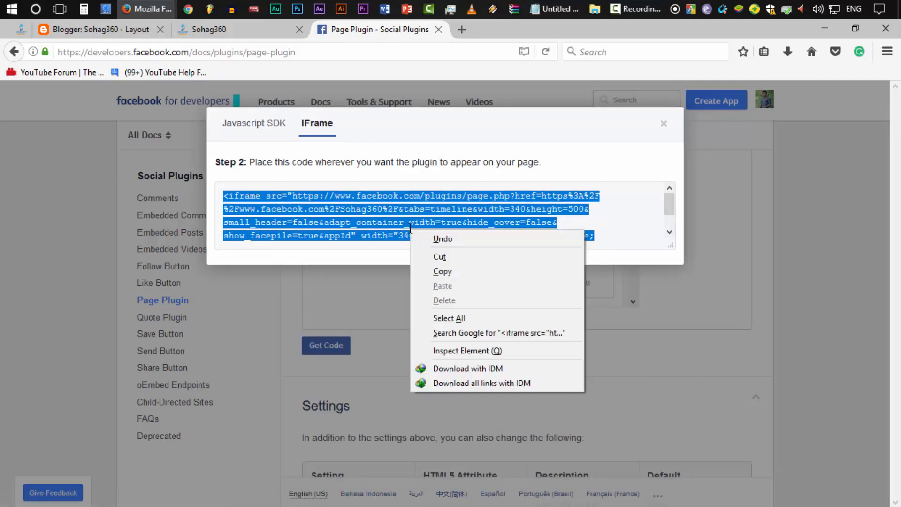
{"action": "left_click", "coordinate": [450, 271]}
Step: Paste the copied iframe code into the content of the blog's Facebook gadget
{"action": "left_click", "coordinate": [155, 34]}
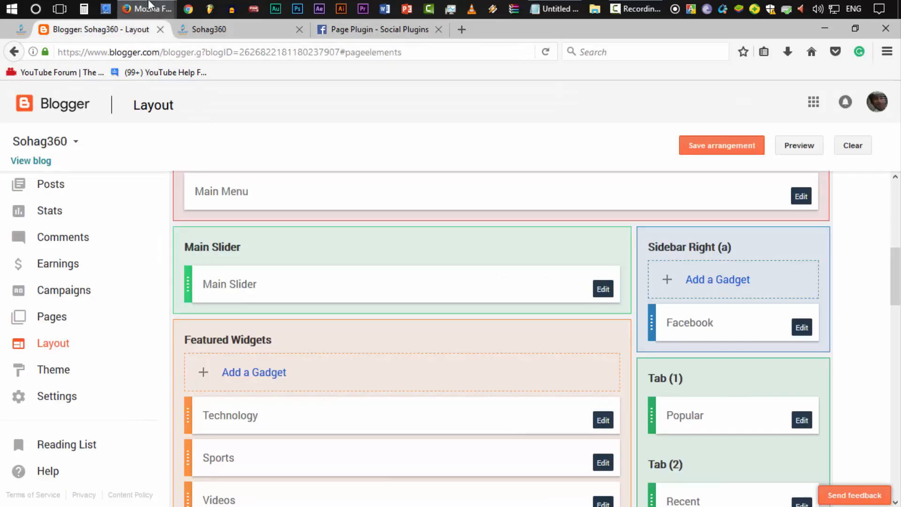
{"action": "mouse_move", "coordinate": [145, 9]}
{"action": "left_click", "coordinate": [230, 71]}
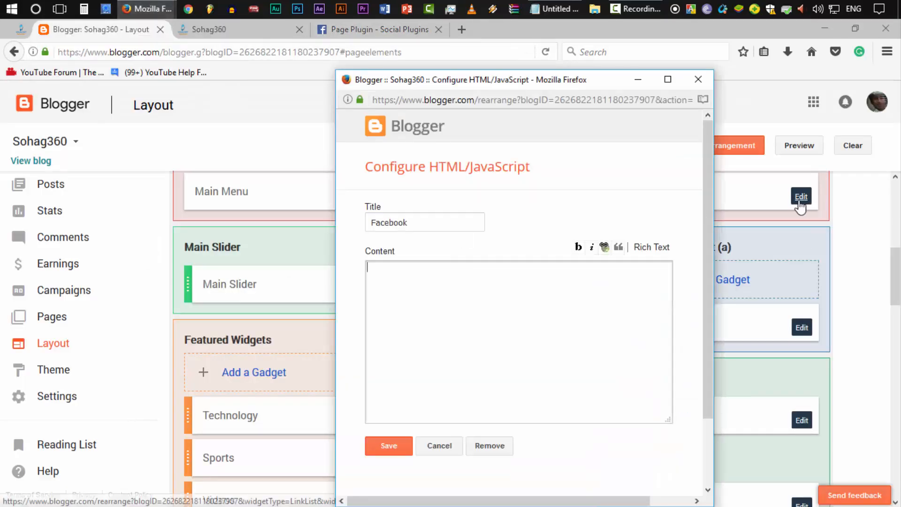
{"action": "key", "text": "ctrl+v"}
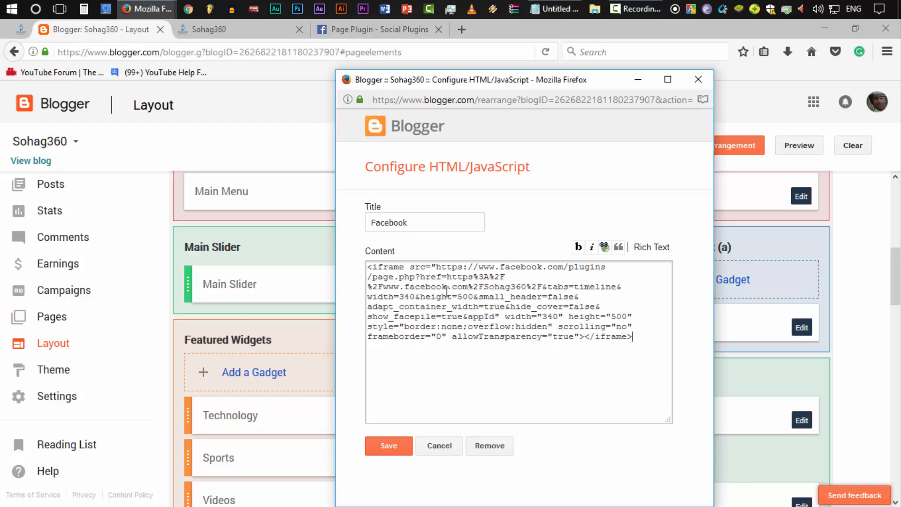
{"action": "left_click_drag", "start_coordinate": [641, 344], "coordinate": [364, 267]}
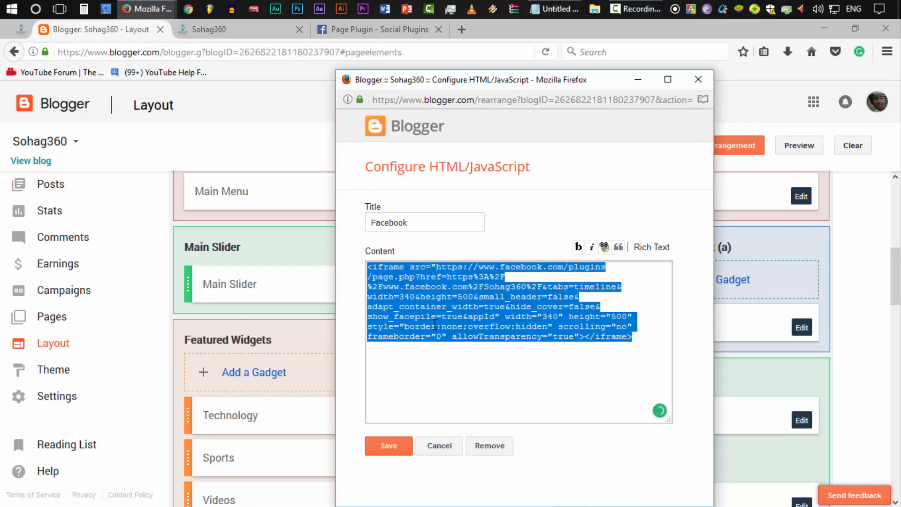
{"action": "left_click", "coordinate": [460, 341]}
Step: Change the gadget's title to "Join Us" and save the gadget
{"action": "left_click_drag", "start_coordinate": [414, 224], "coordinate": [276, 237]}
{"action": "type", "text": "Joi"}
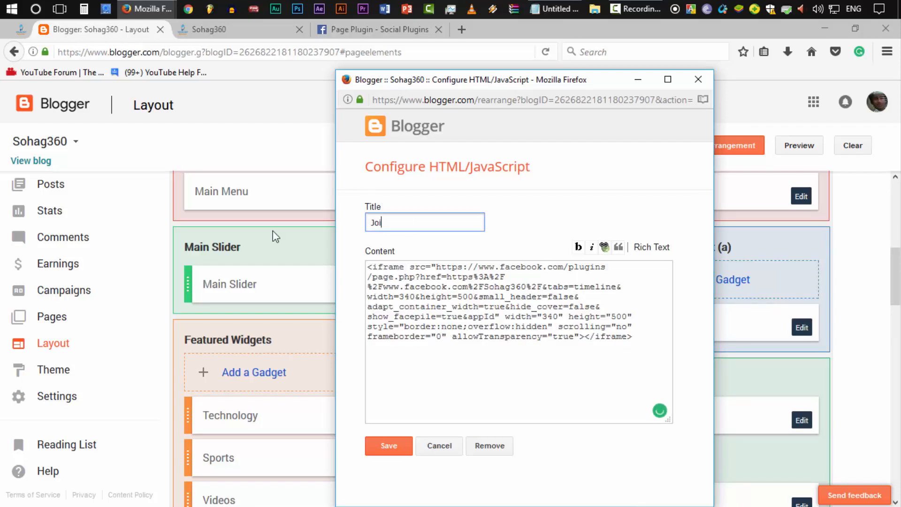
{"action": "type", "text": "n Us"}
{"action": "left_click", "coordinate": [386, 453]}
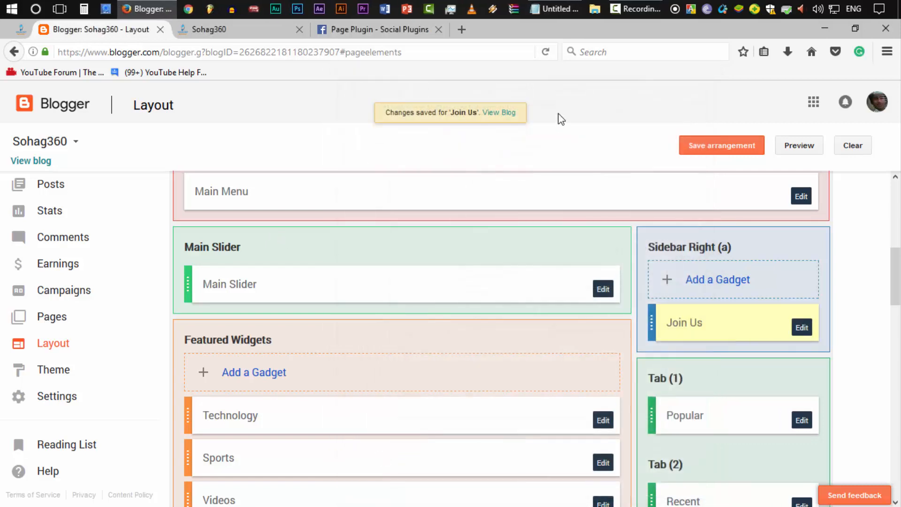
Step: View the live blog and check the Facebook page box in its sidebar
{"action": "left_click", "coordinate": [505, 119]}
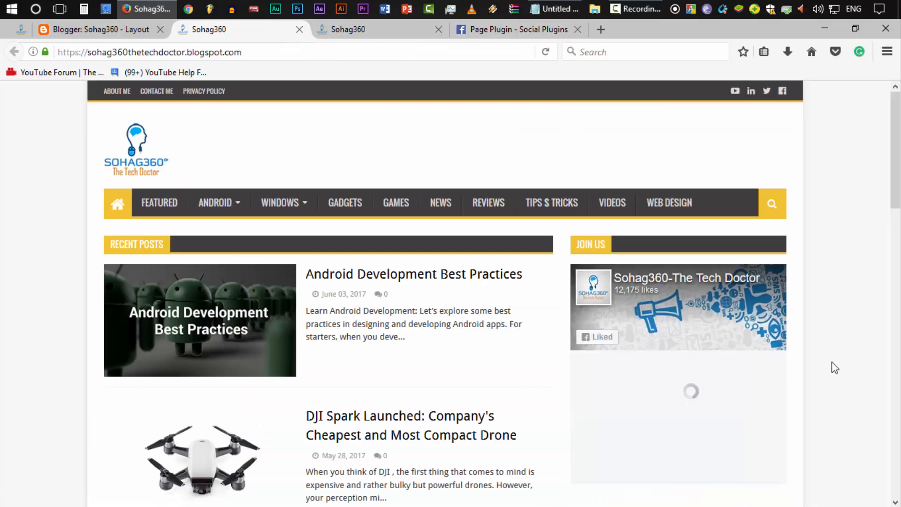
{"action": "scroll", "coordinate": [830, 364], "scroll_direction": "down", "scroll_amount": 2}
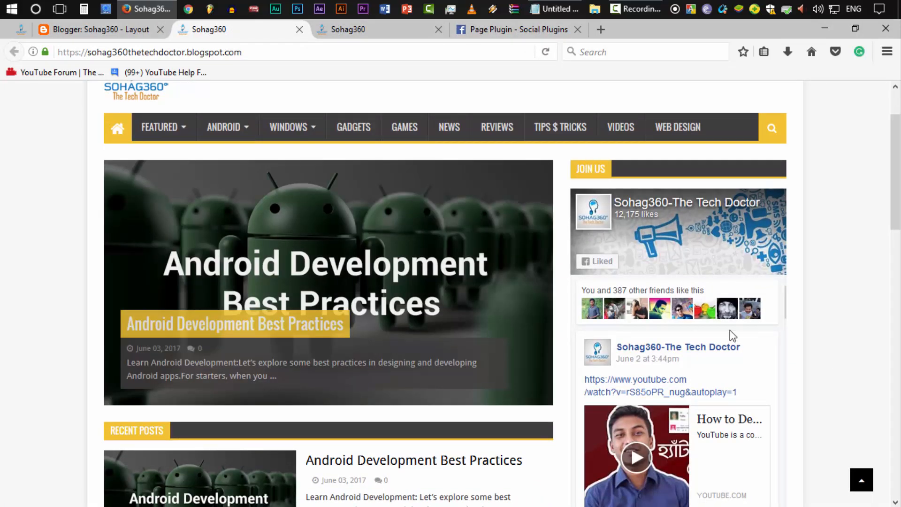
{"action": "scroll", "coordinate": [827, 371], "scroll_direction": "down", "scroll_amount": 3}
{"action": "scroll", "coordinate": [825, 370], "scroll_direction": "up", "scroll_amount": 3}
Step: Return to the blog layout and move the Join Us gadget from Sidebar Right (a) to the first place in Sidebar Right (B)
{"action": "key", "text": "ctrl+shift+Tab"}
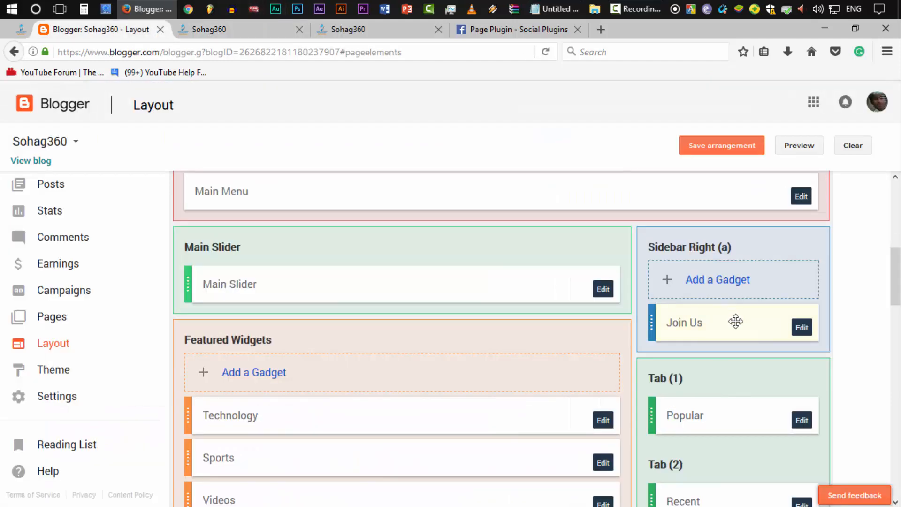
{"action": "scroll", "coordinate": [690, 199], "scroll_direction": "down", "scroll_amount": 1}
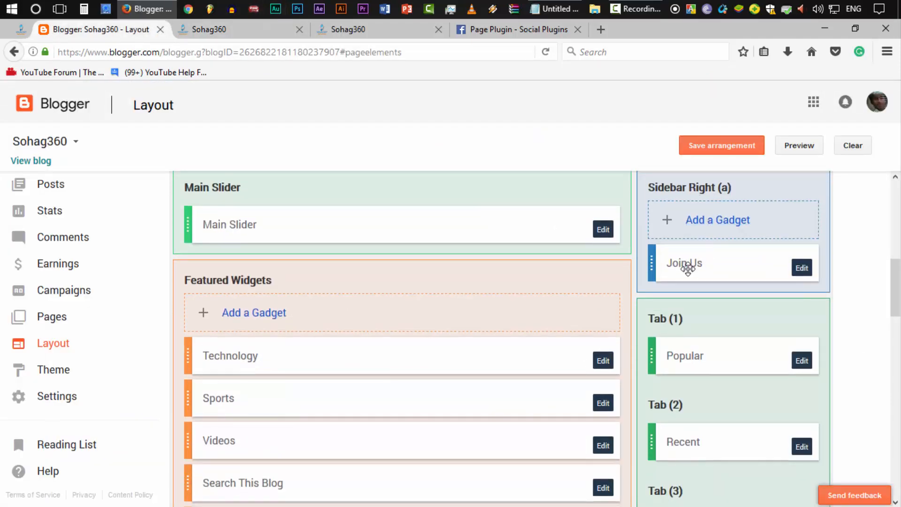
{"action": "left_click_drag", "start_coordinate": [686, 262], "coordinate": [696, 434]}
{"action": "scroll", "coordinate": [694, 322], "scroll_direction": "down", "scroll_amount": 2}
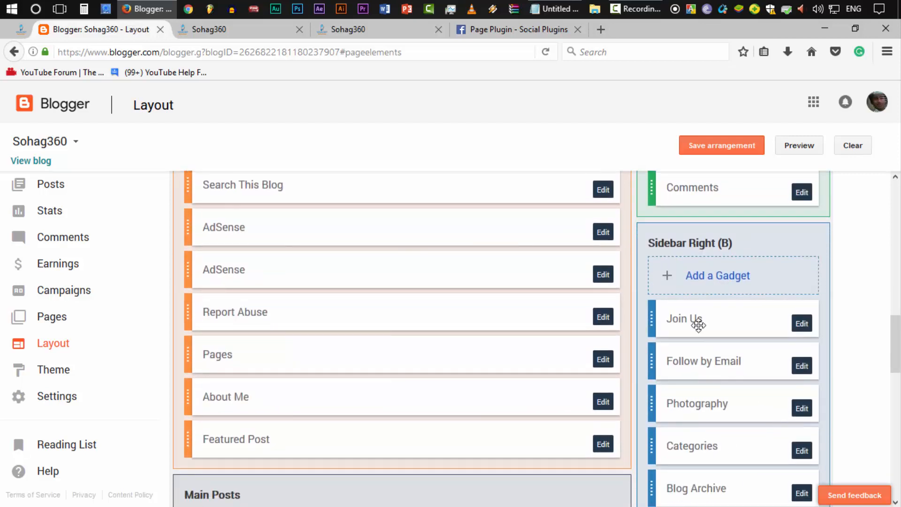
{"action": "scroll", "coordinate": [791, 348], "scroll_direction": "up", "scroll_amount": 5}
{"action": "scroll", "coordinate": [714, 320], "scroll_direction": "up", "scroll_amount": 1}
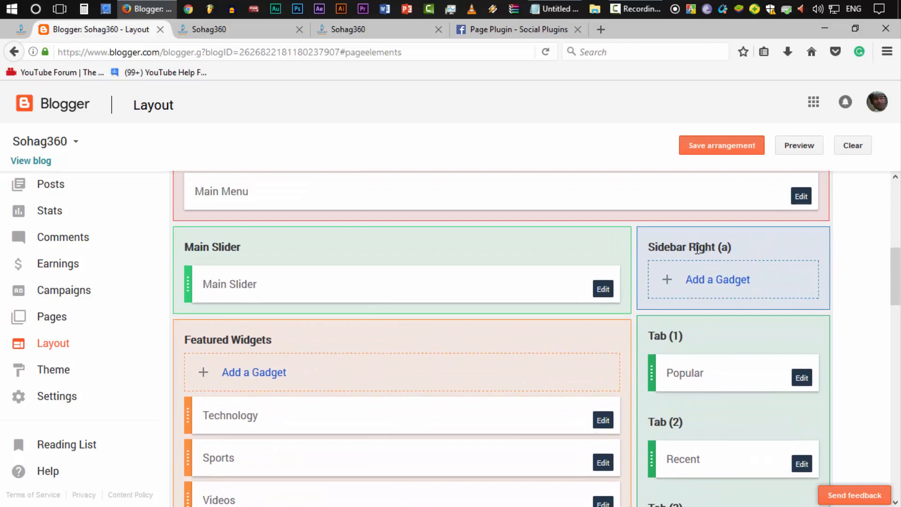
Step: Compare the layout's tab sections with the Popular, Recent and Comments tabs in the live blog's sidebar
{"action": "scroll", "coordinate": [899, 339], "scroll_direction": "down", "scroll_amount": 1}
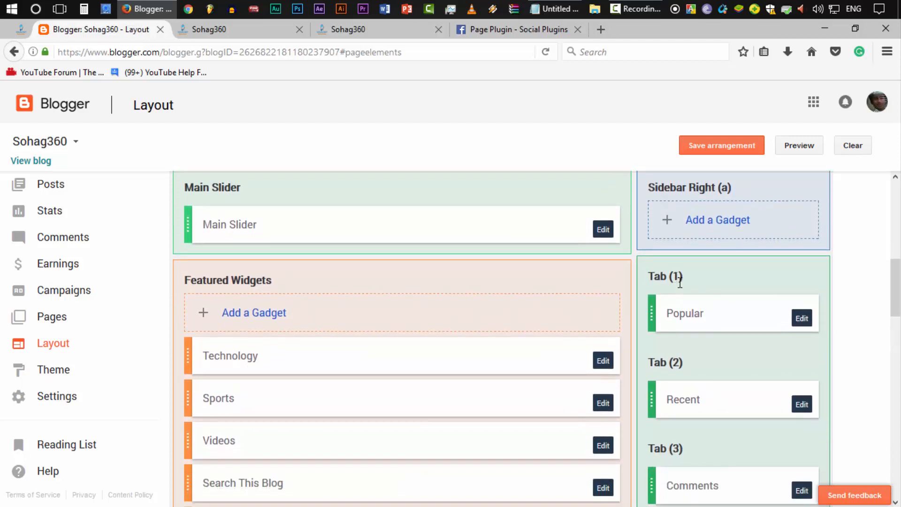
{"action": "scroll", "coordinate": [680, 281], "scroll_direction": "down", "scroll_amount": 2}
{"action": "left_click", "coordinate": [339, 30]}
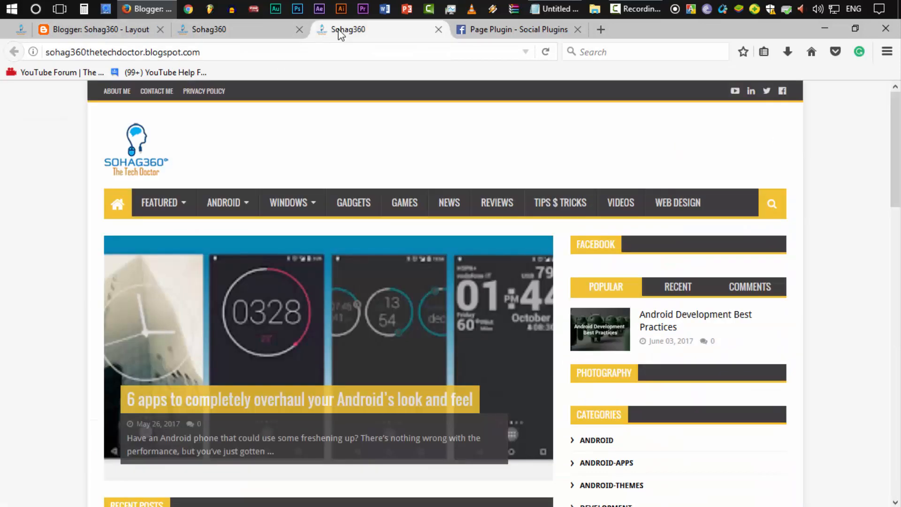
{"action": "scroll", "coordinate": [801, 286], "scroll_direction": "down", "scroll_amount": 3}
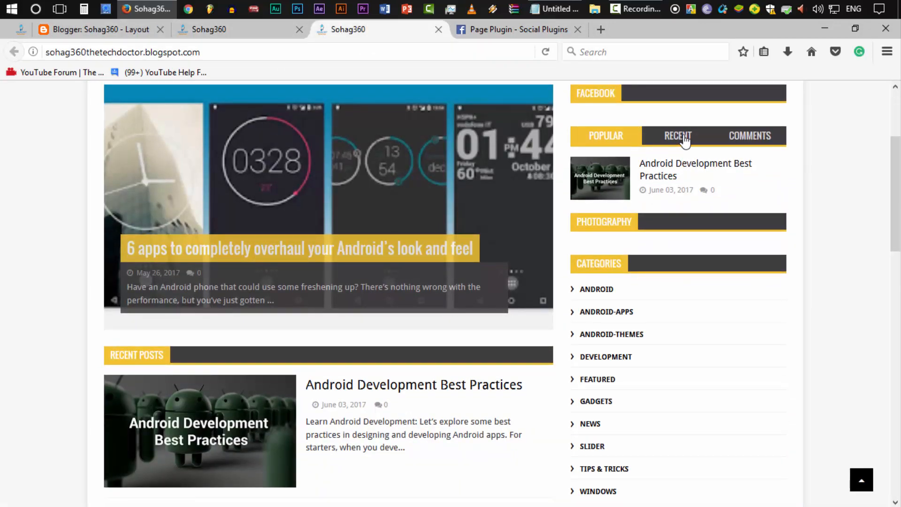
{"action": "left_click", "coordinate": [686, 141]}
{"action": "left_click", "coordinate": [739, 141]}
{"action": "left_click", "coordinate": [678, 141]}
{"action": "left_click", "coordinate": [612, 141]}
{"action": "left_click", "coordinate": [674, 140]}
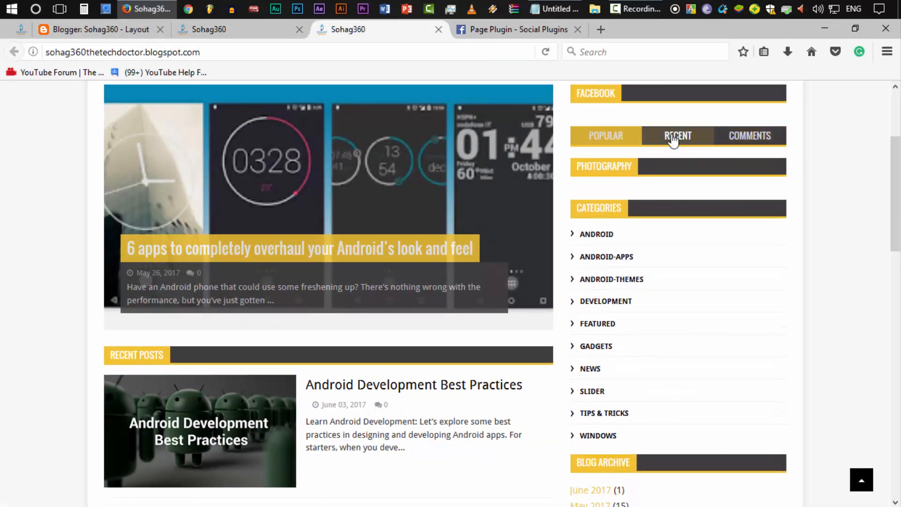
{"action": "left_click", "coordinate": [601, 137]}
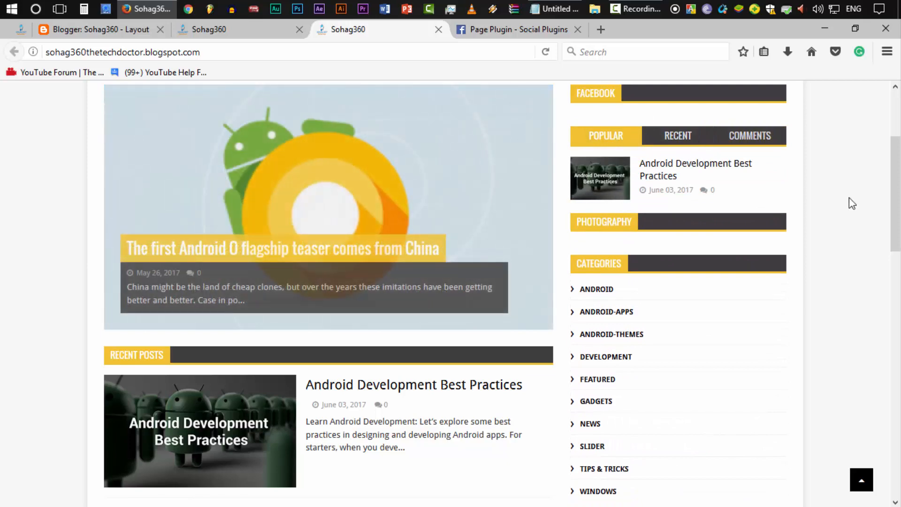
Step: Return to the blog layout, set the Popular gadget in Tab (1) to display up to 5 posts and save it
{"action": "left_click", "coordinate": [217, 31]}
{"action": "left_click", "coordinate": [128, 33]}
{"action": "scroll", "coordinate": [728, 312], "scroll_direction": "up", "scroll_amount": 2}
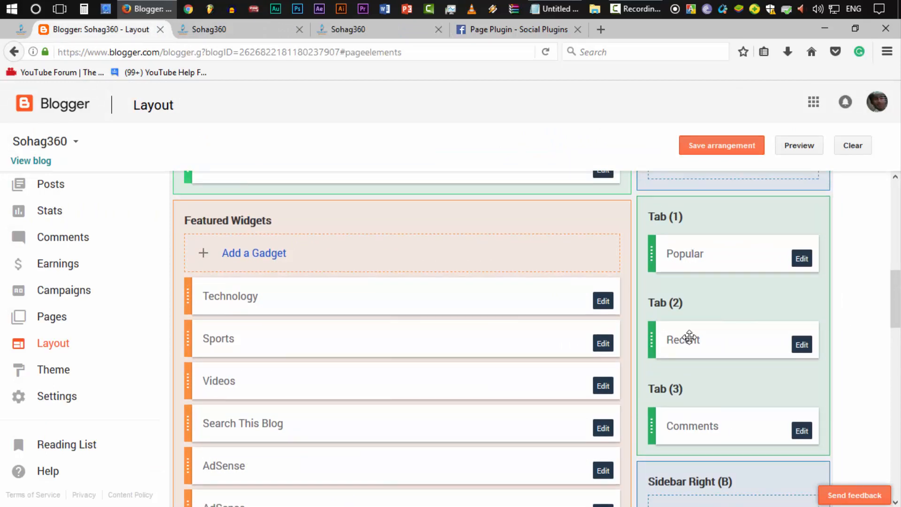
{"action": "left_click", "coordinate": [802, 259]}
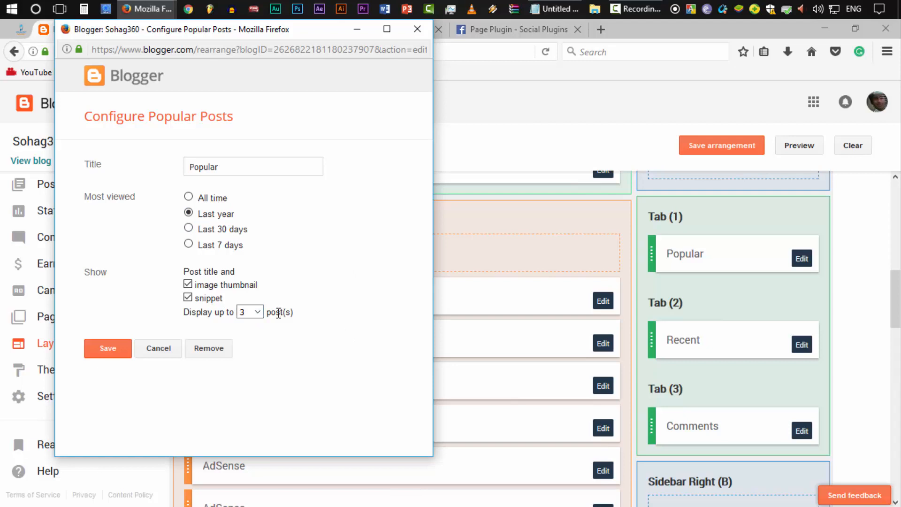
{"action": "left_click", "coordinate": [256, 312]}
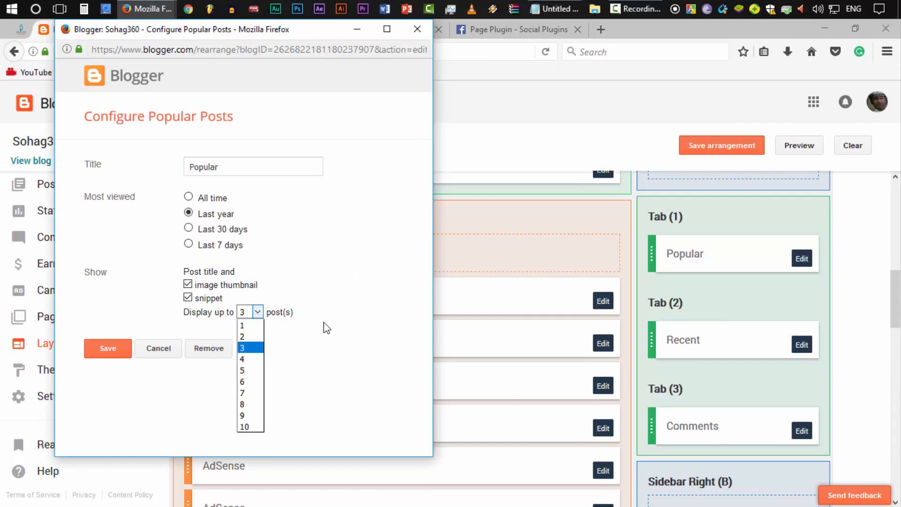
{"action": "left_click", "coordinate": [243, 370]}
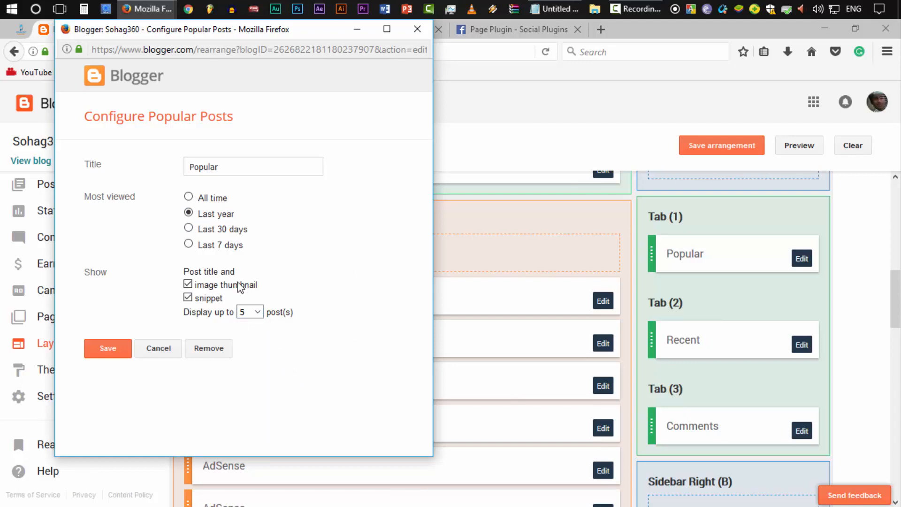
{"action": "left_click", "coordinate": [111, 351]}
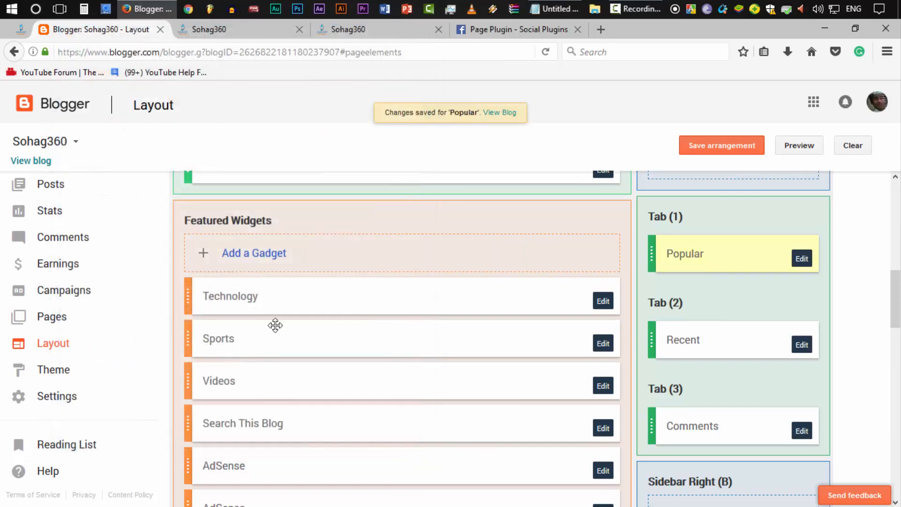
Step: Enter "5/recent-posts" as the content of the Recent gadget in Tab (2) and save the gadget
{"action": "left_click", "coordinate": [801, 344]}
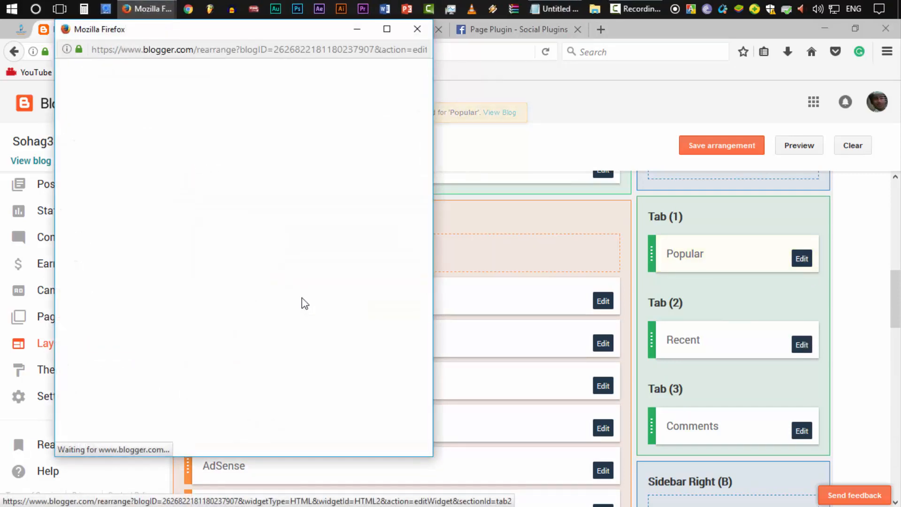
{"action": "left_click", "coordinate": [214, 245]}
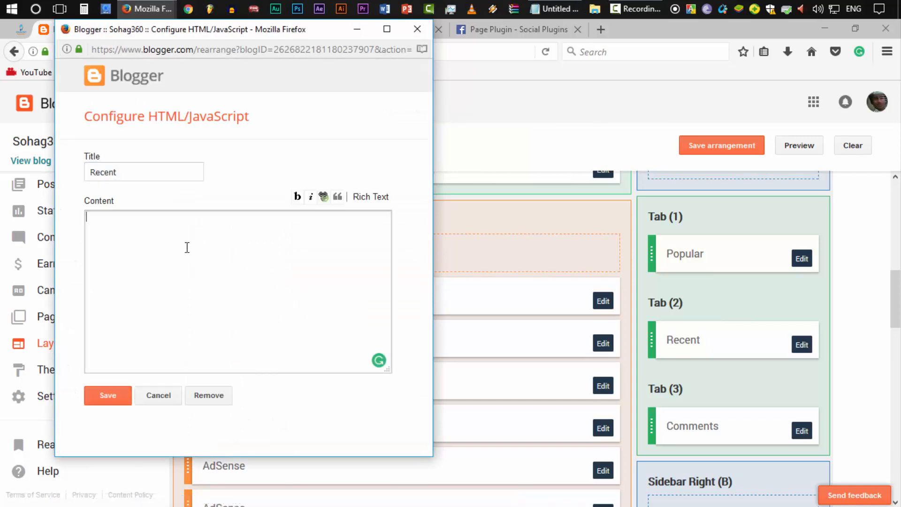
{"action": "left_click_drag", "start_coordinate": [213, 33], "coordinate": [505, 74]}
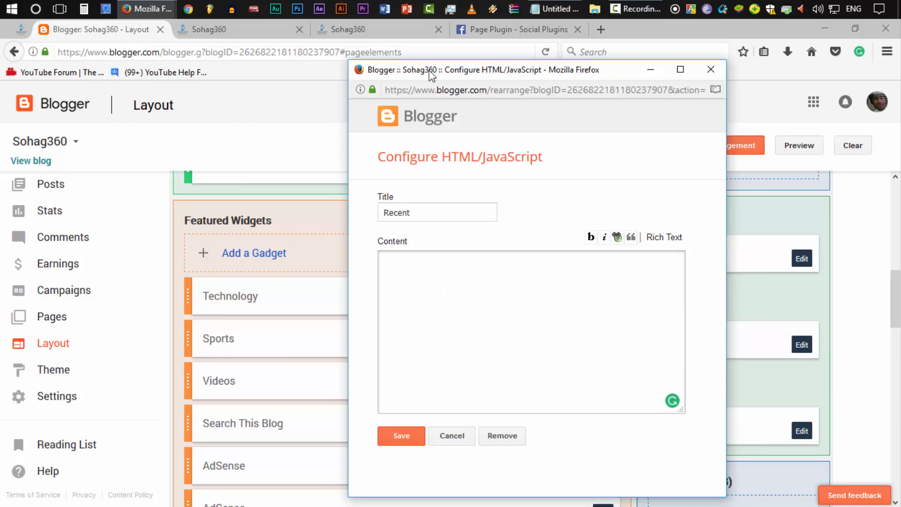
{"action": "left_click_drag", "start_coordinate": [431, 75], "coordinate": [503, 68]}
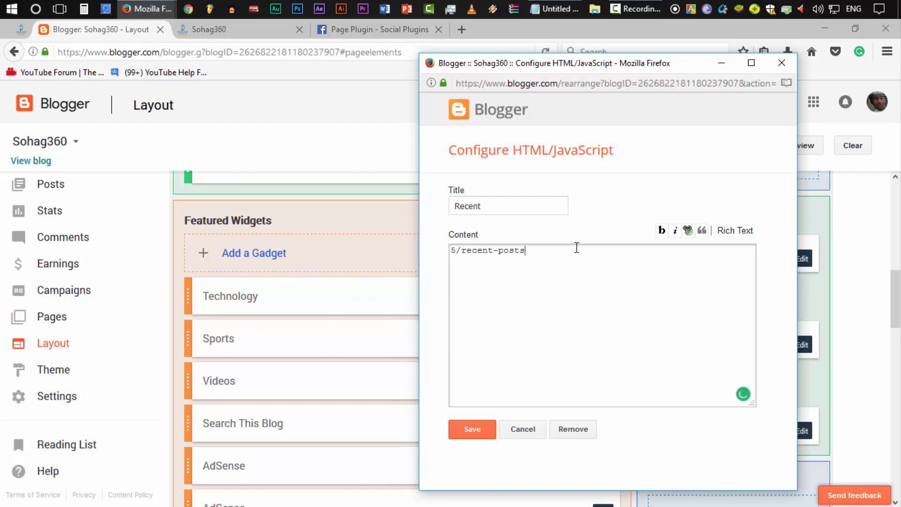
{"action": "left_click", "coordinate": [471, 430]}
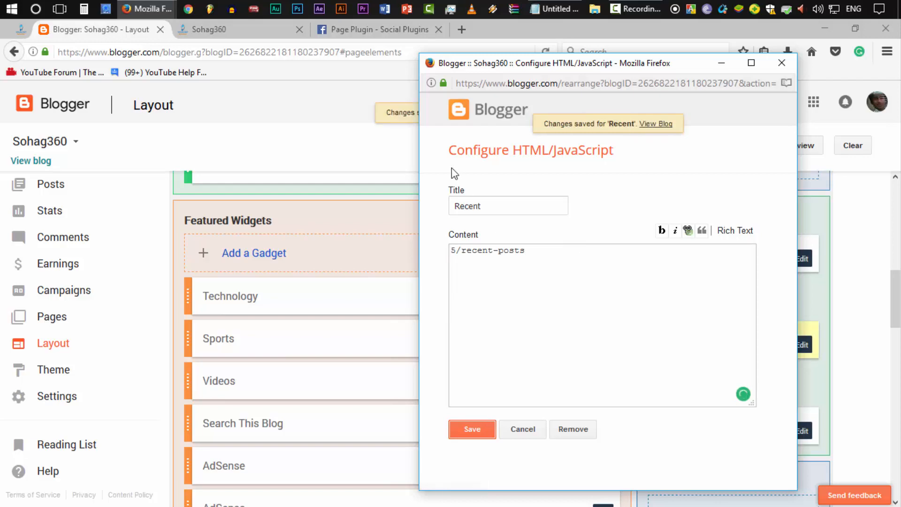
Step: View the live blog and check the posts under the sidebar's Recent, Popular and Comments tabs
{"action": "left_click", "coordinate": [498, 112]}
{"action": "left_click", "coordinate": [224, 33]}
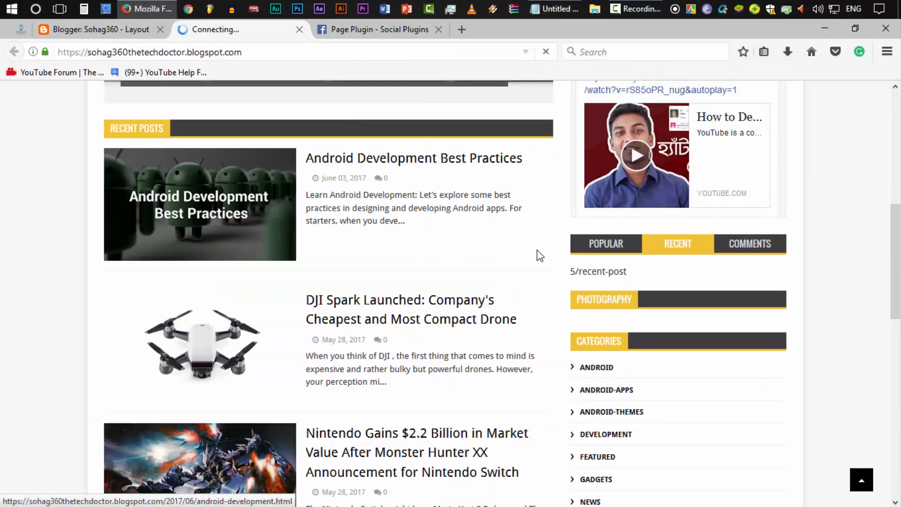
{"action": "scroll", "coordinate": [858, 367], "scroll_direction": "down", "scroll_amount": 6}
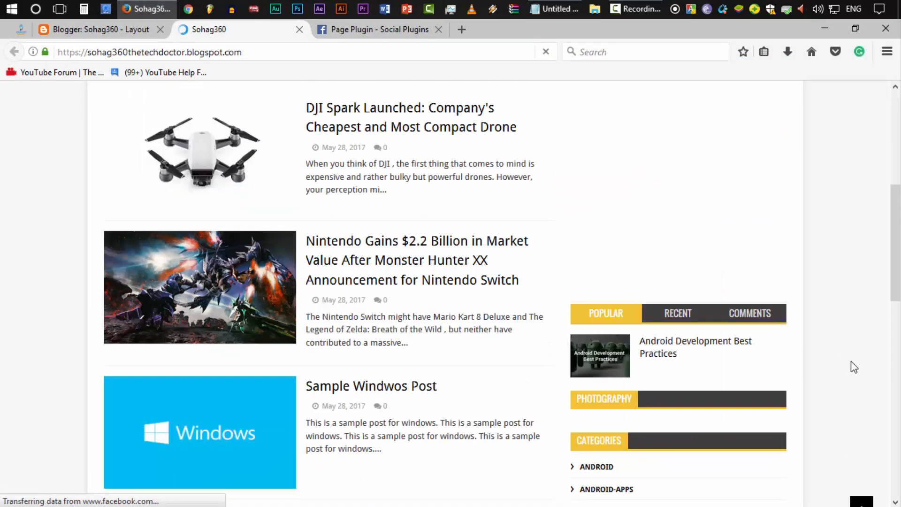
{"action": "left_click", "coordinate": [694, 250]}
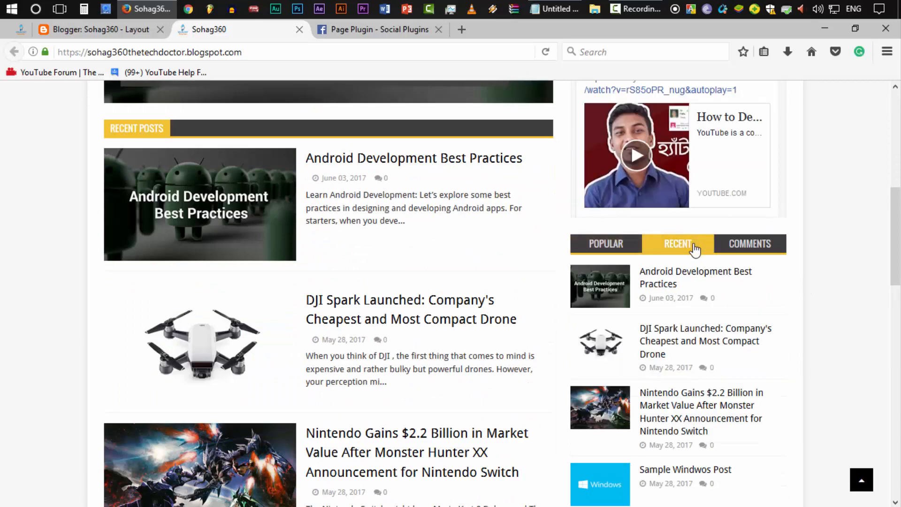
{"action": "scroll", "coordinate": [837, 376], "scroll_direction": "down", "scroll_amount": 5}
{"action": "scroll", "coordinate": [837, 376], "scroll_direction": "up", "scroll_amount": 2}
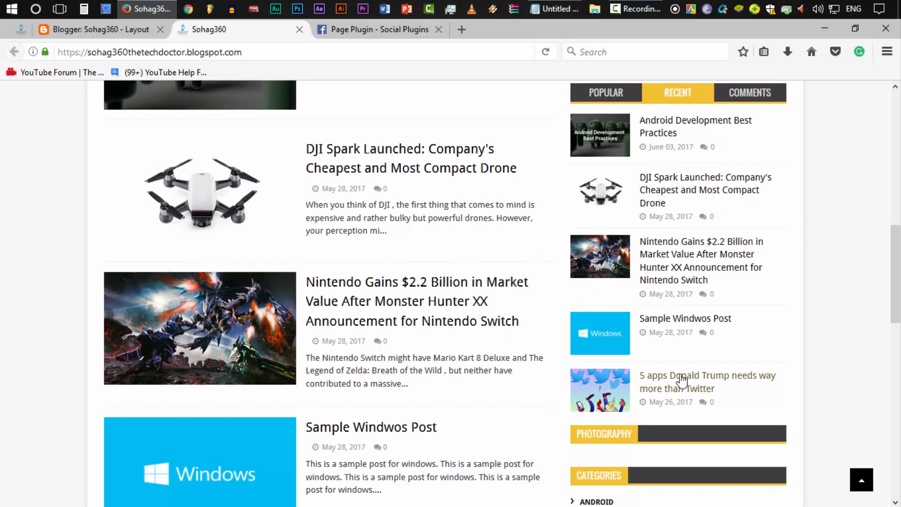
{"action": "scroll", "coordinate": [832, 338], "scroll_direction": "up", "scroll_amount": 3}
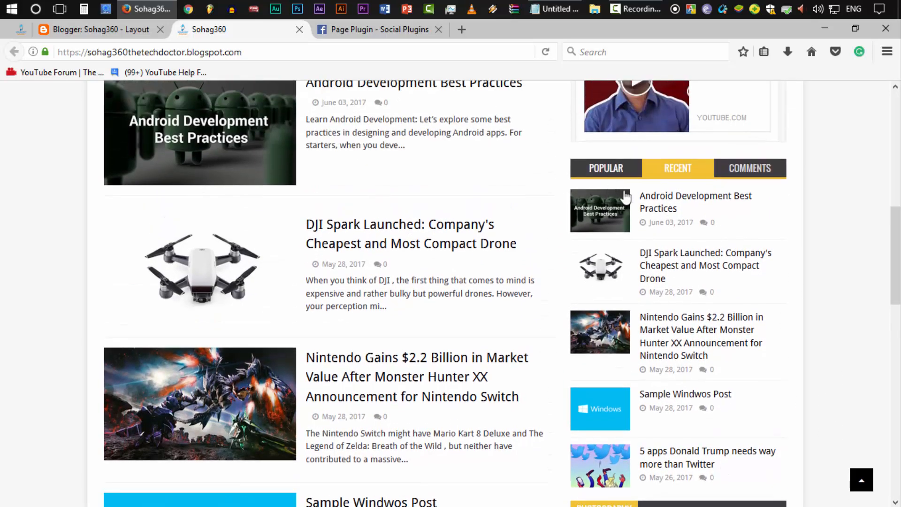
{"action": "left_click", "coordinate": [606, 169]}
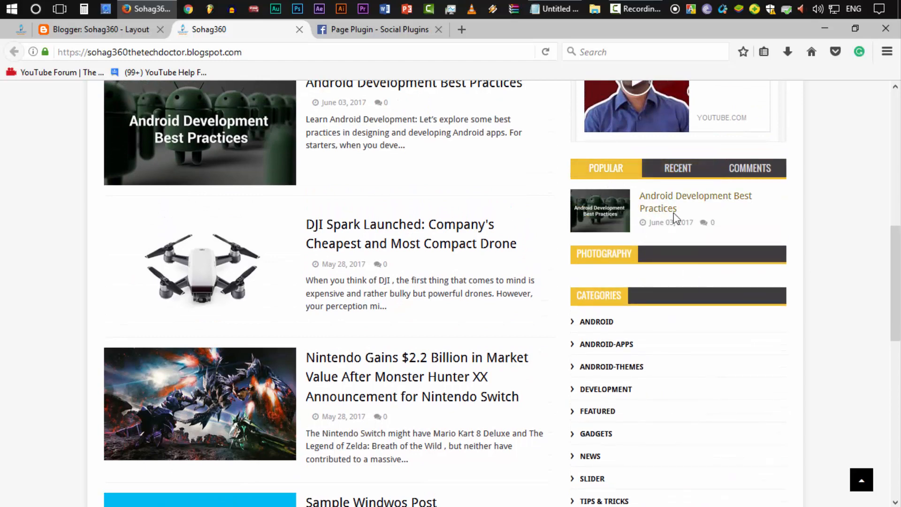
{"action": "scroll", "coordinate": [663, 278], "scroll_direction": "up", "scroll_amount": 3}
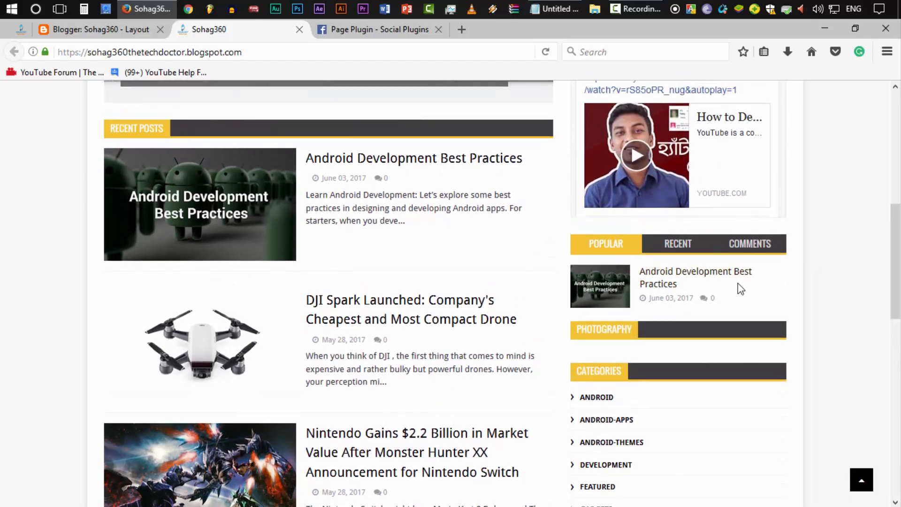
{"action": "left_click", "coordinate": [755, 248]}
{"action": "left_click", "coordinate": [601, 244]}
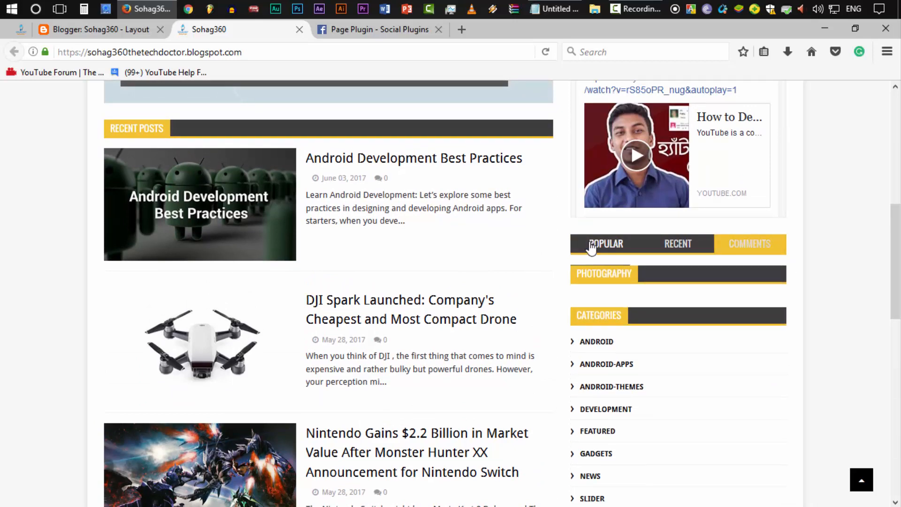
Step: Compare the blog layout with the live sidebar and save the gadget arrangement
{"action": "key", "text": "ctrl+shift+Tab"}
{"action": "scroll", "coordinate": [849, 314], "scroll_direction": "down", "scroll_amount": 1}
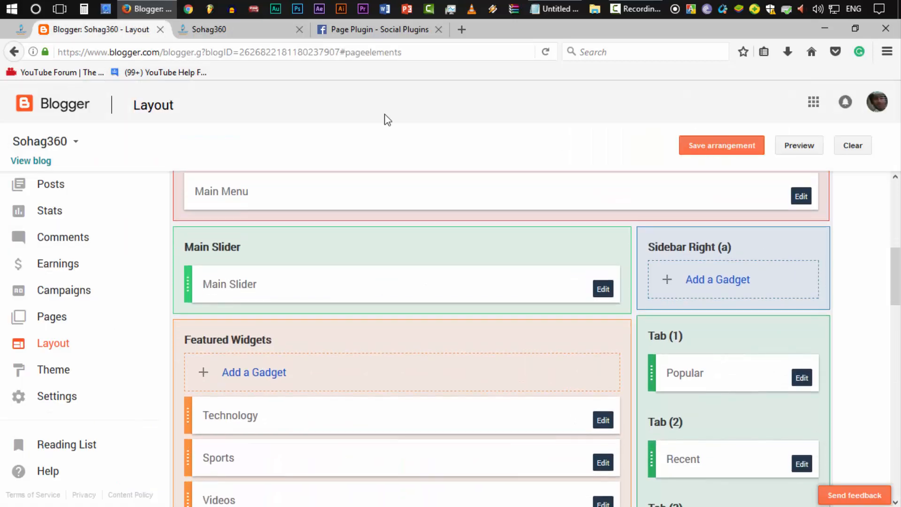
{"action": "left_click", "coordinate": [257, 29]}
{"action": "scroll", "coordinate": [738, 282], "scroll_direction": "up", "scroll_amount": 5}
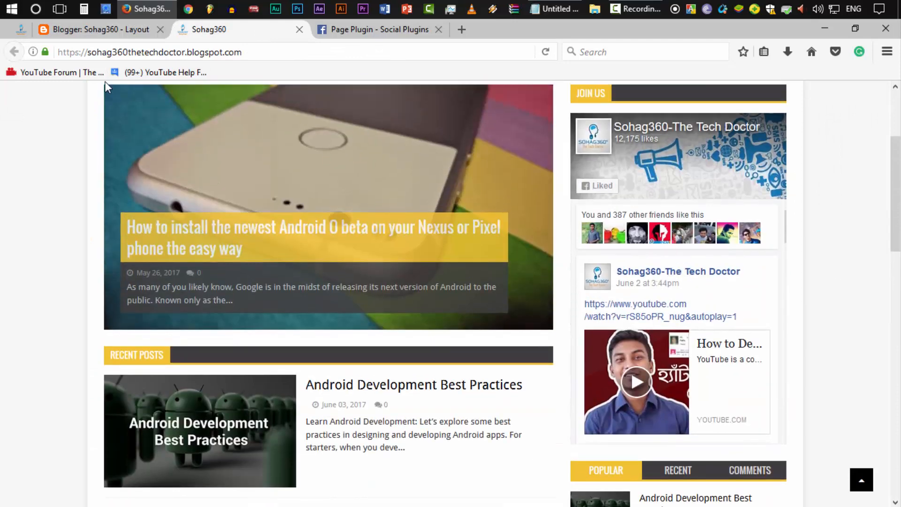
{"action": "left_click", "coordinate": [68, 29]}
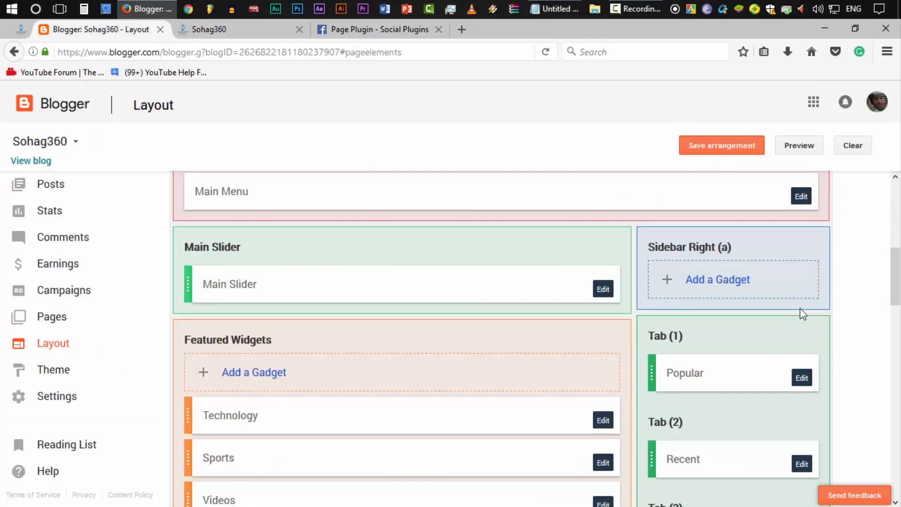
{"action": "left_click", "coordinate": [723, 145]}
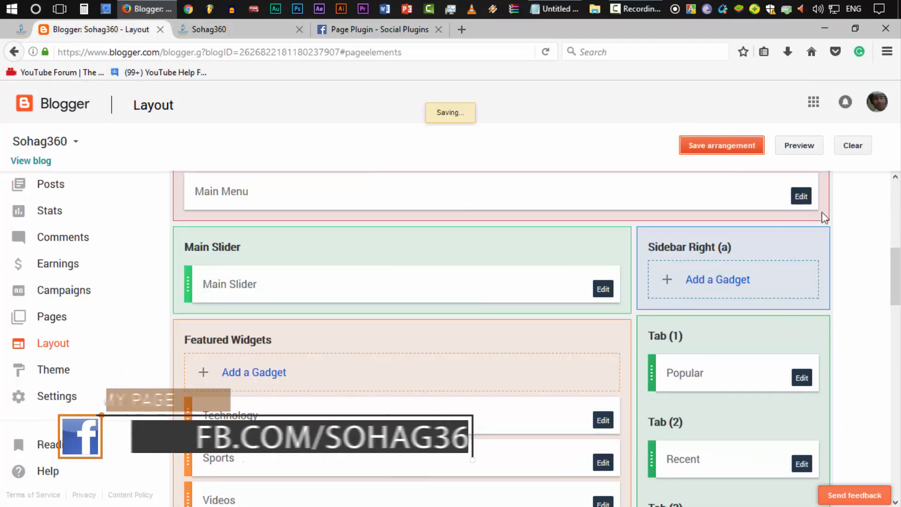
Step: View the updated blog and check its sidebar tabs, the Join Us box and the Photography section
{"action": "left_click", "coordinate": [496, 116]}
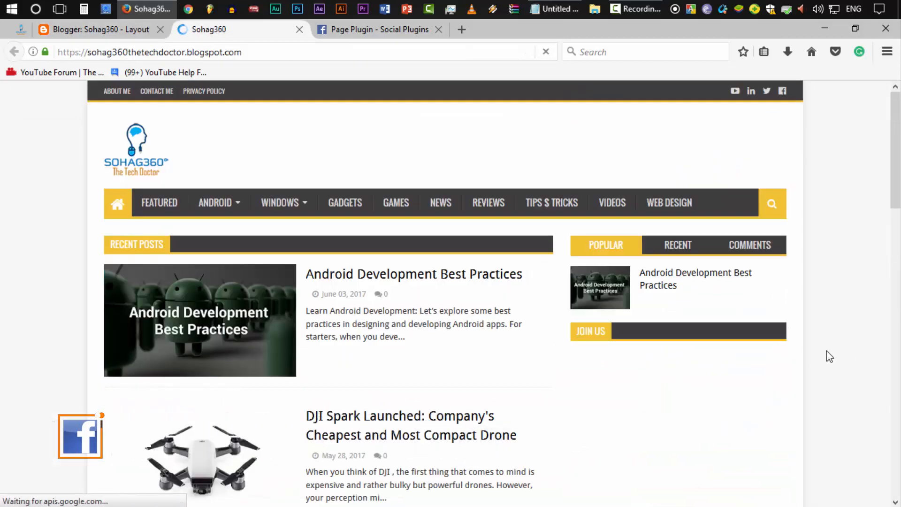
{"action": "scroll", "coordinate": [824, 350], "scroll_direction": "down", "scroll_amount": 1}
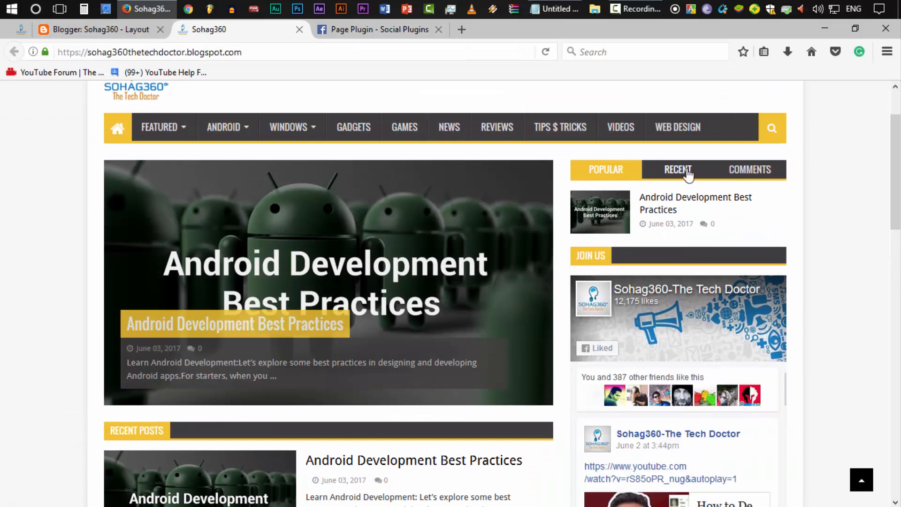
{"action": "left_click", "coordinate": [684, 171]}
{"action": "left_click", "coordinate": [733, 175]}
{"action": "left_click", "coordinate": [610, 171]}
{"action": "scroll", "coordinate": [821, 372], "scroll_direction": "down", "scroll_amount": 2}
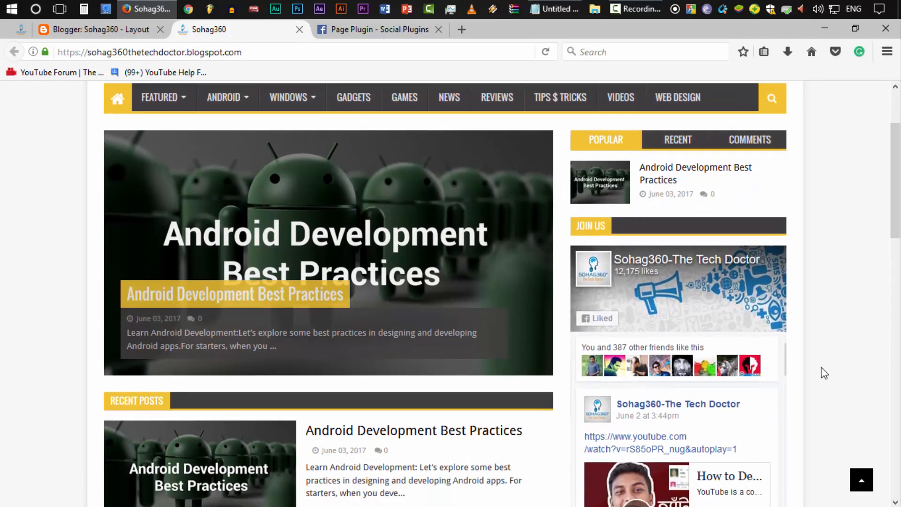
{"action": "scroll", "coordinate": [854, 350], "scroll_direction": "down", "scroll_amount": 10}
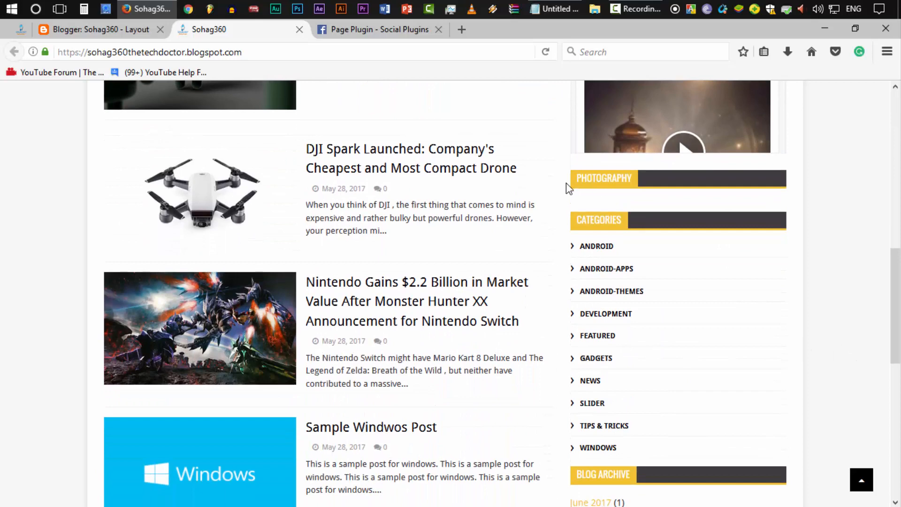
{"action": "key", "text": "ctrl+a"}
{"action": "left_click", "coordinate": [567, 183]}
{"action": "double_click", "coordinate": [578, 178]}
Step: Return to the blog layout and remove the Photography gadget from Sidebar Right (B)
{"action": "left_click", "coordinate": [134, 32]}
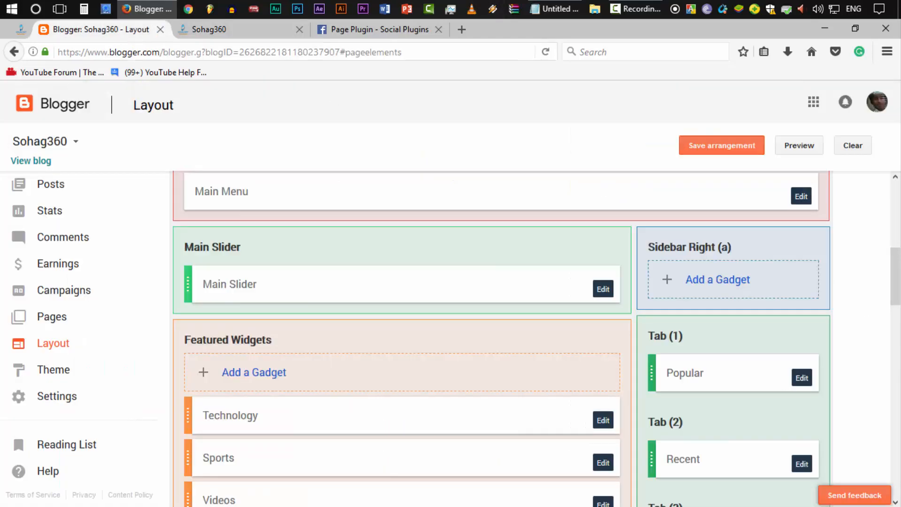
{"action": "scroll", "coordinate": [868, 341], "scroll_direction": "down", "scroll_amount": 5}
{"action": "scroll", "coordinate": [869, 341], "scroll_direction": "down", "scroll_amount": 4}
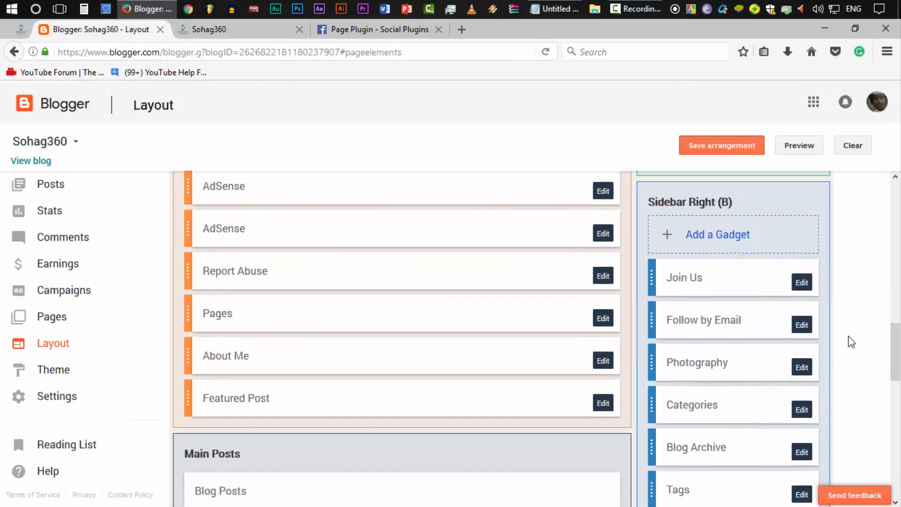
{"action": "left_click", "coordinate": [803, 349]}
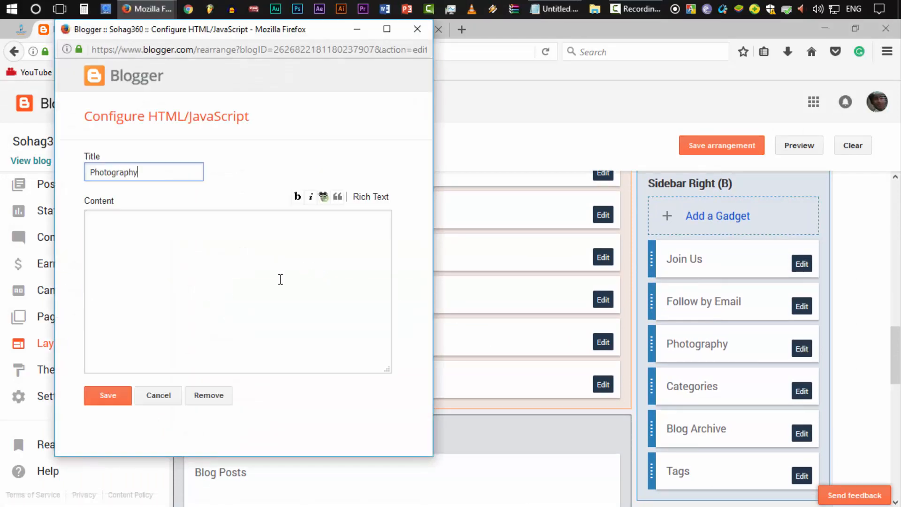
{"action": "left_click", "coordinate": [210, 398]}
{"action": "left_click", "coordinate": [260, 234]}
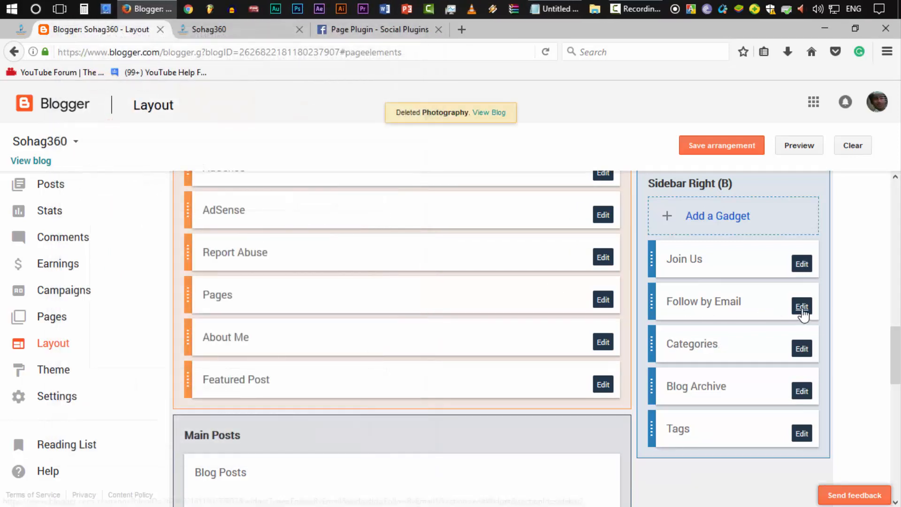
{"action": "left_click", "coordinate": [802, 306]}
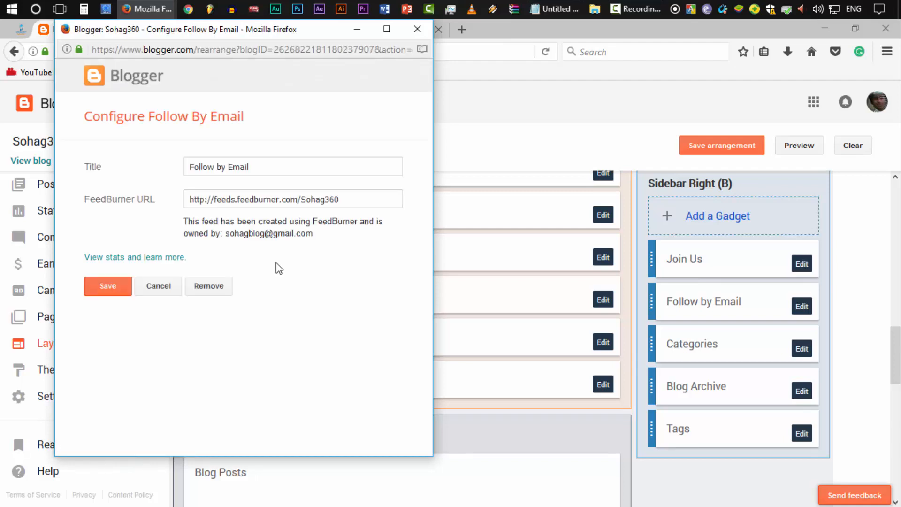
{"action": "left_click", "coordinate": [239, 199]}
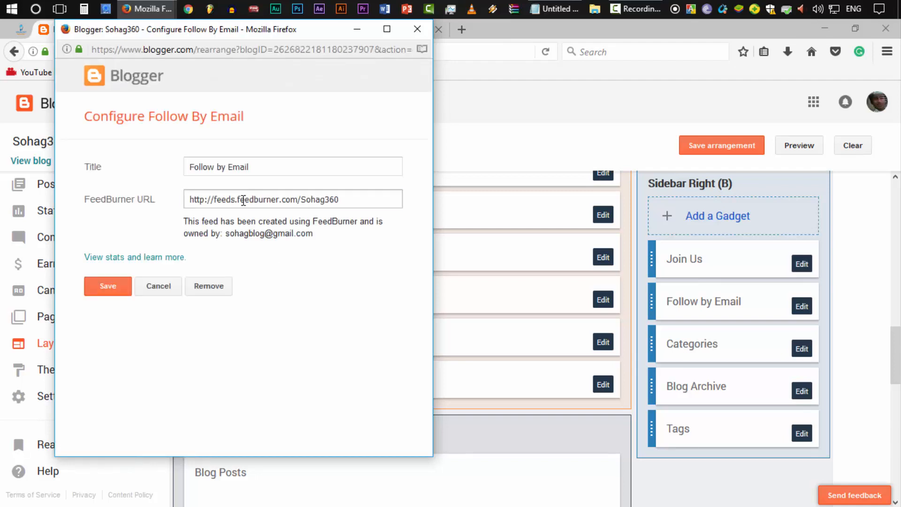
{"action": "left_click", "coordinate": [114, 283]}
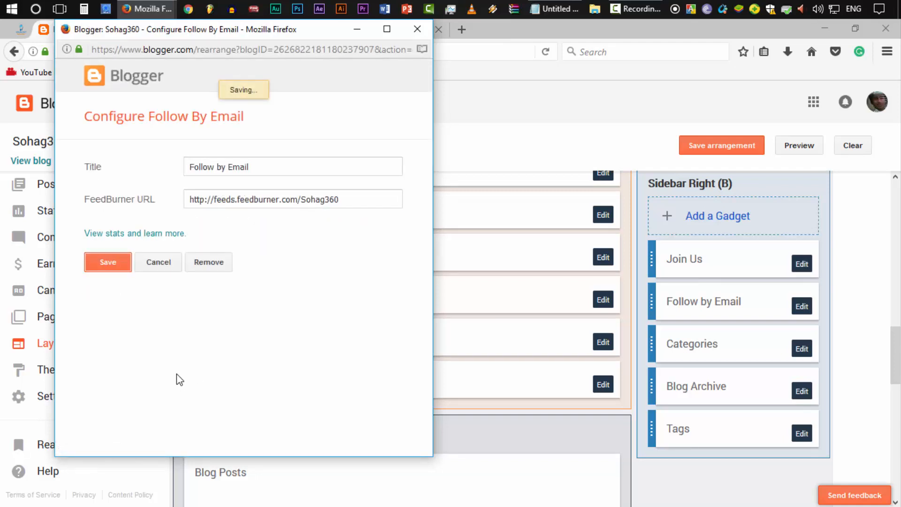
Step: View the live blog and examine the sidebar's Follow by Email, Categories, Blog Archive and Tags sections
{"action": "left_click", "coordinate": [513, 113]}
{"action": "left_click", "coordinate": [247, 32]}
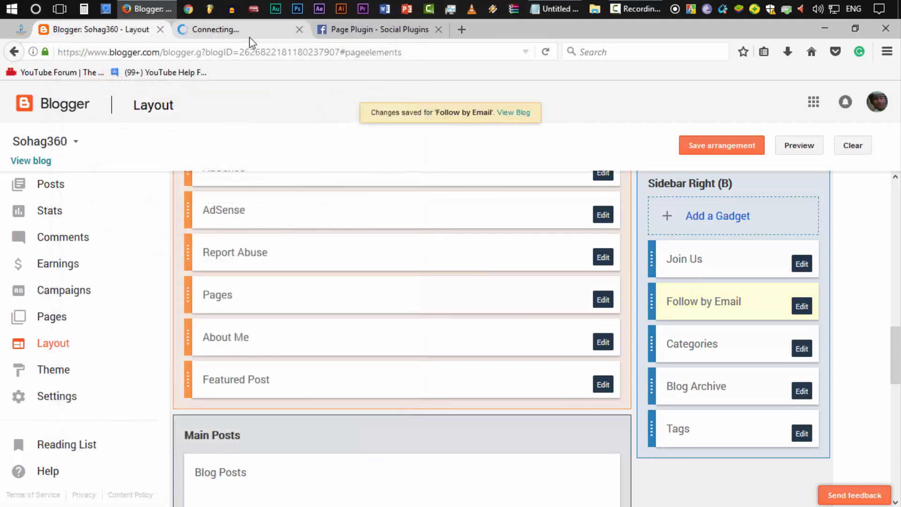
{"action": "scroll", "coordinate": [845, 322], "scroll_direction": "down", "scroll_amount": 2}
{"action": "scroll", "coordinate": [846, 322], "scroll_direction": "down", "scroll_amount": 3}
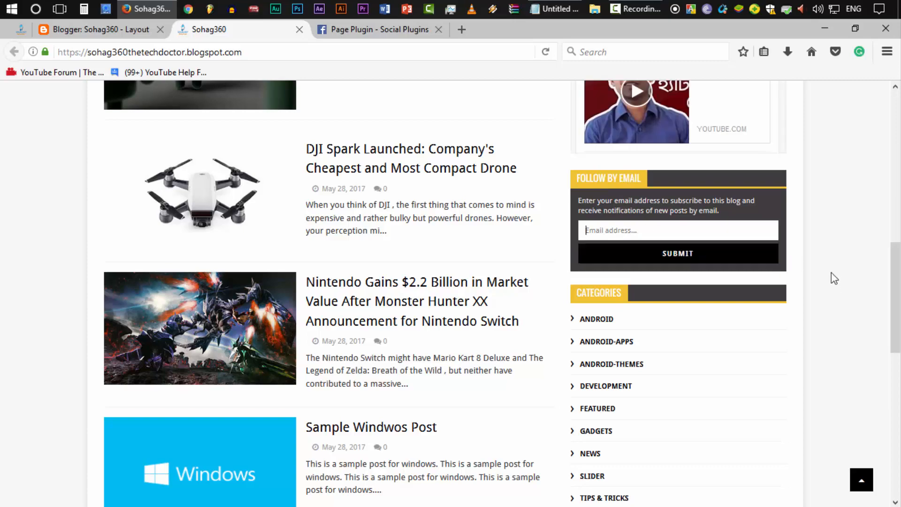
{"action": "scroll", "coordinate": [832, 284], "scroll_direction": "up", "scroll_amount": 9}
{"action": "scroll", "coordinate": [840, 327], "scroll_direction": "down", "scroll_amount": 10}
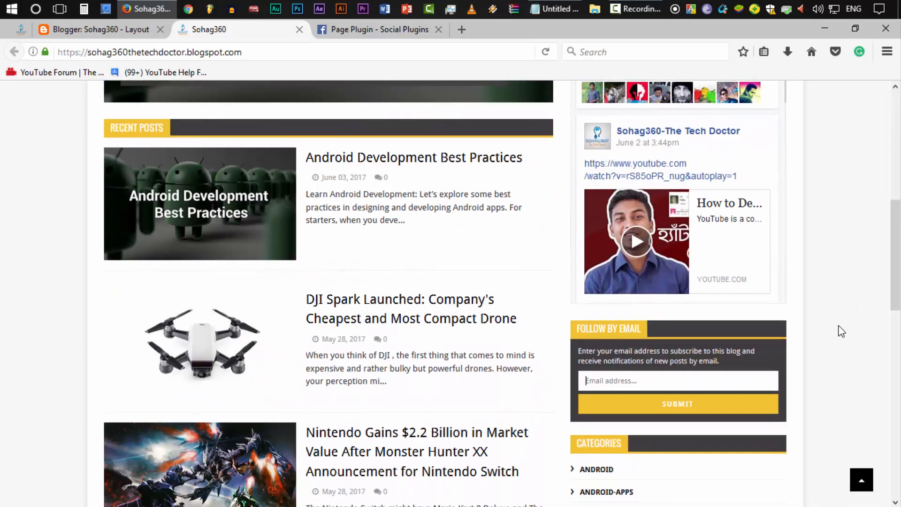
{"action": "scroll", "coordinate": [828, 329], "scroll_direction": "up", "scroll_amount": 3}
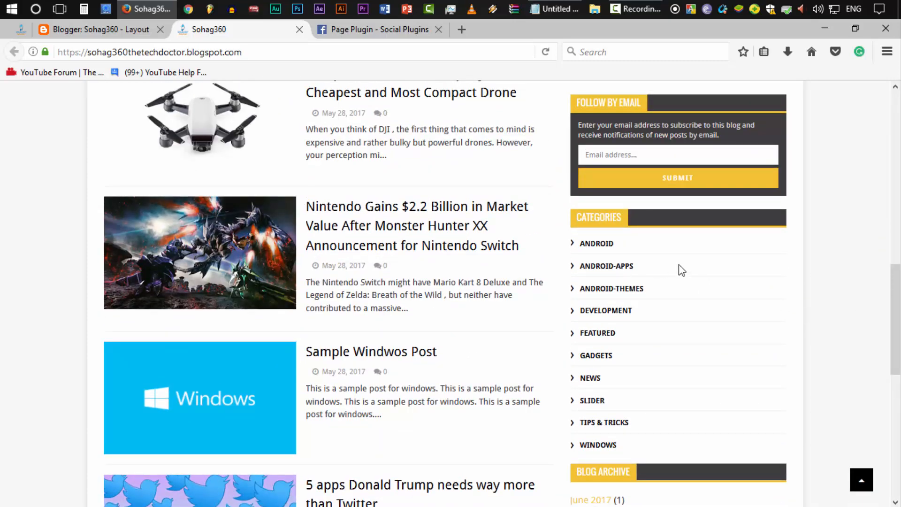
{"action": "scroll", "coordinate": [742, 308], "scroll_direction": "down", "scroll_amount": 4}
{"action": "scroll", "coordinate": [673, 256], "scroll_direction": "down", "scroll_amount": 1}
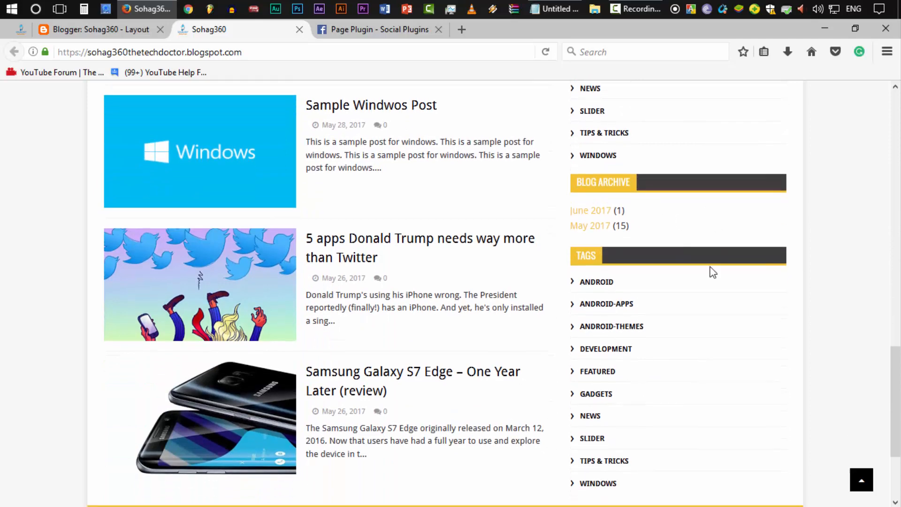
{"action": "scroll", "coordinate": [817, 318], "scroll_direction": "down", "scroll_amount": 1}
{"action": "scroll", "coordinate": [815, 317], "scroll_direction": "up", "scroll_amount": 6}
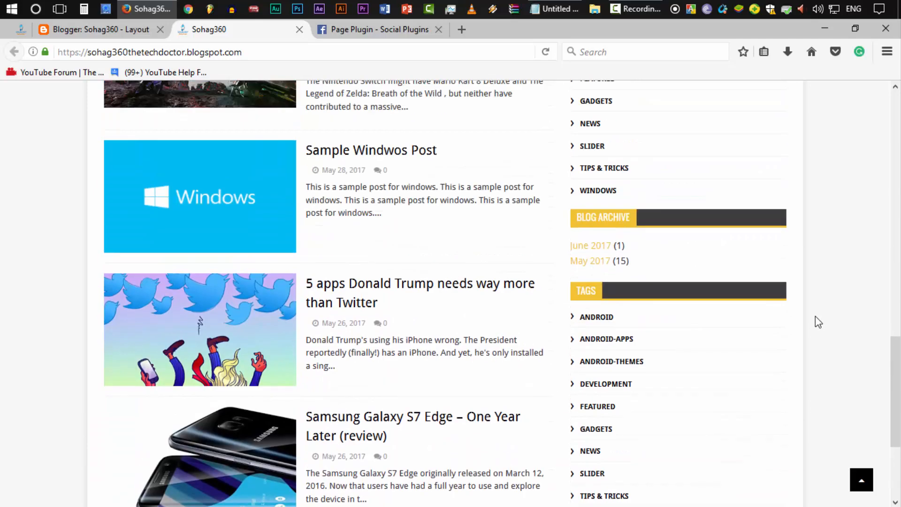
Step: Return to the blog layout and set the Tags gadget to Cloud display sorted By Frequency, saving the change
{"action": "left_click", "coordinate": [97, 34]}
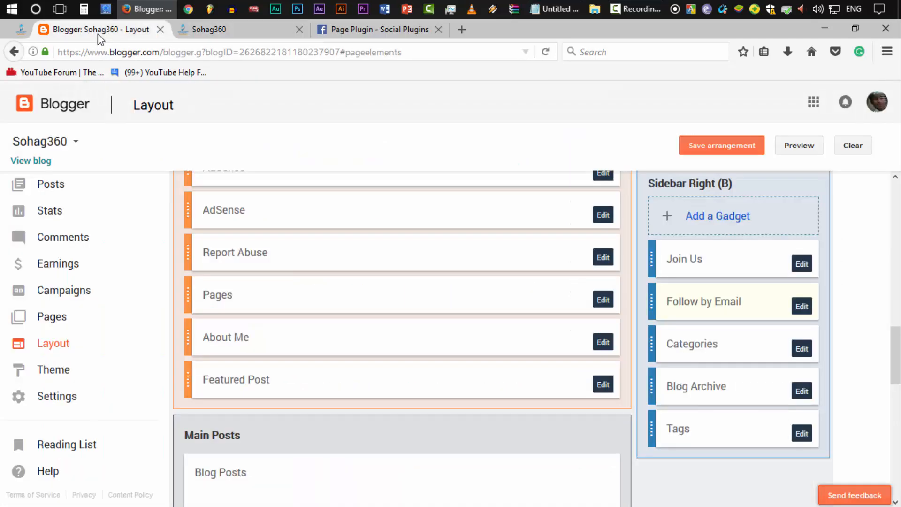
{"action": "left_click", "coordinate": [802, 433]}
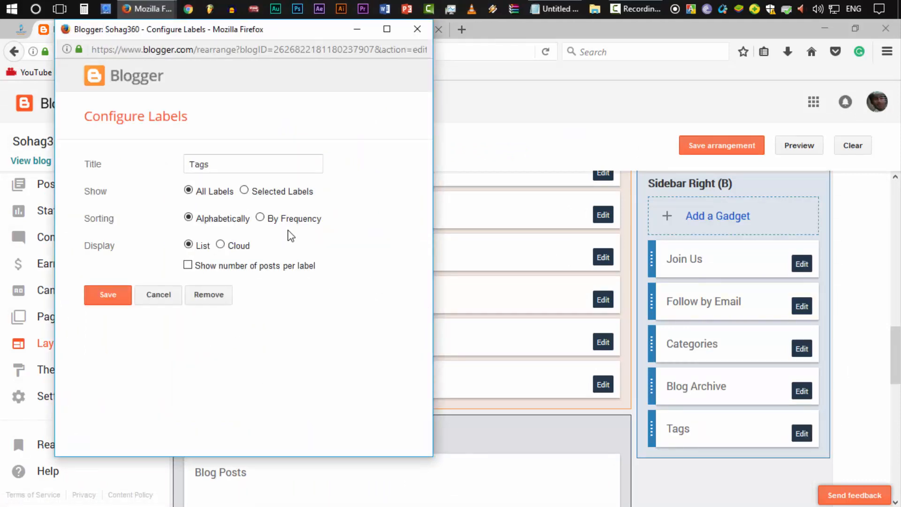
{"action": "left_click", "coordinate": [237, 248]}
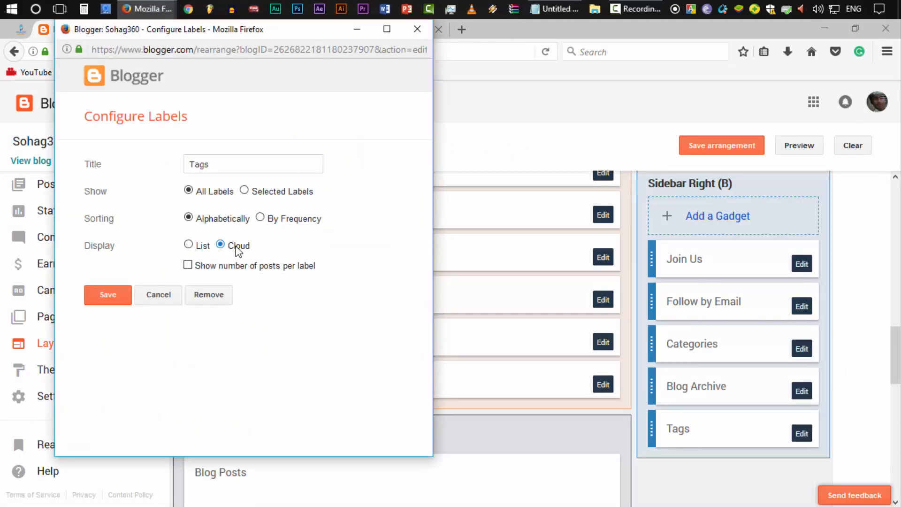
{"action": "left_click", "coordinate": [261, 219]}
{"action": "left_click", "coordinate": [108, 294]}
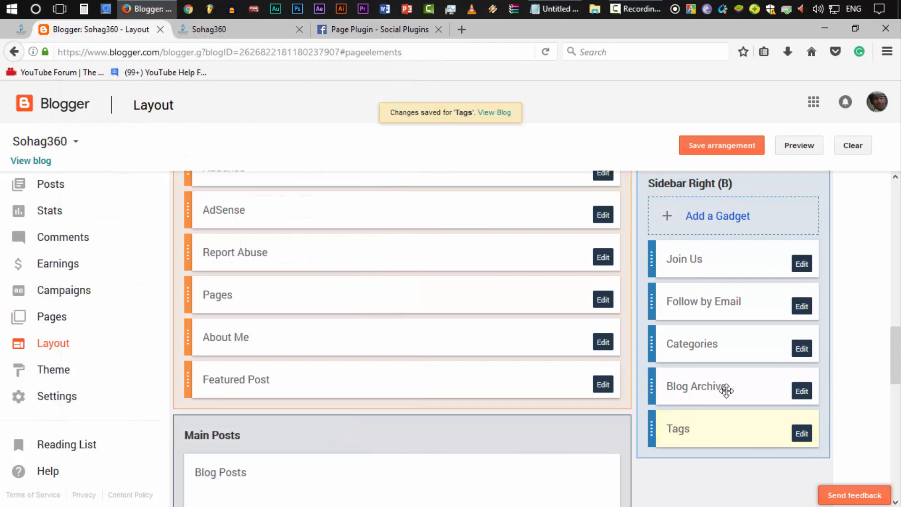
Step: Remove the Blog Archive gadget from Sidebar Right (B) and save the arrangement
{"action": "left_click", "coordinate": [801, 391]}
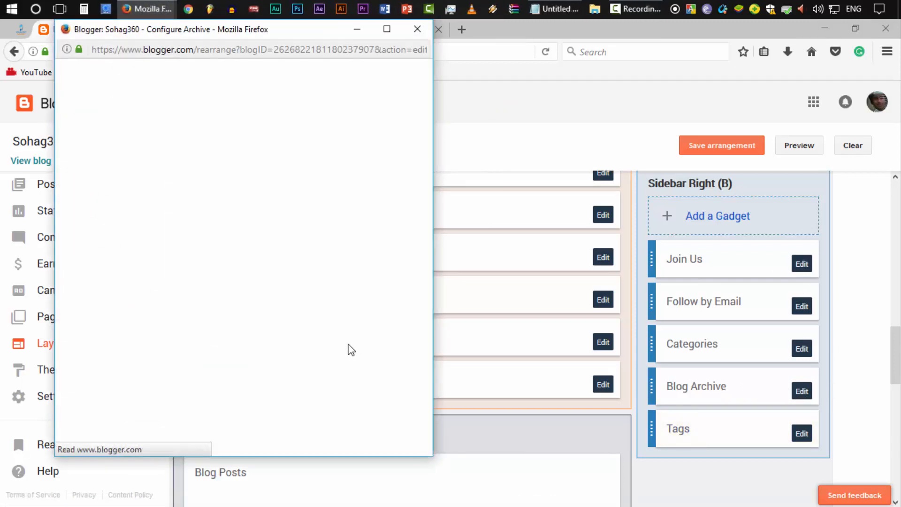
{"action": "left_click", "coordinate": [211, 397]}
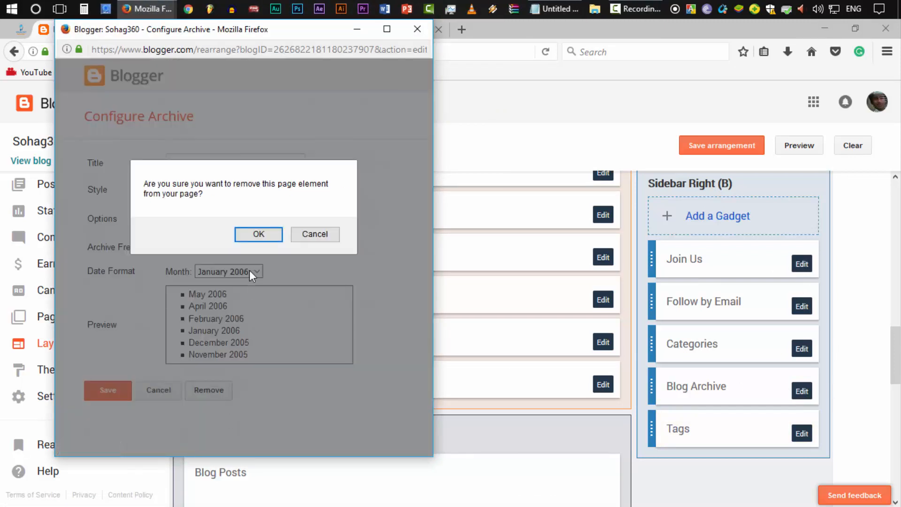
{"action": "left_click", "coordinate": [259, 234]}
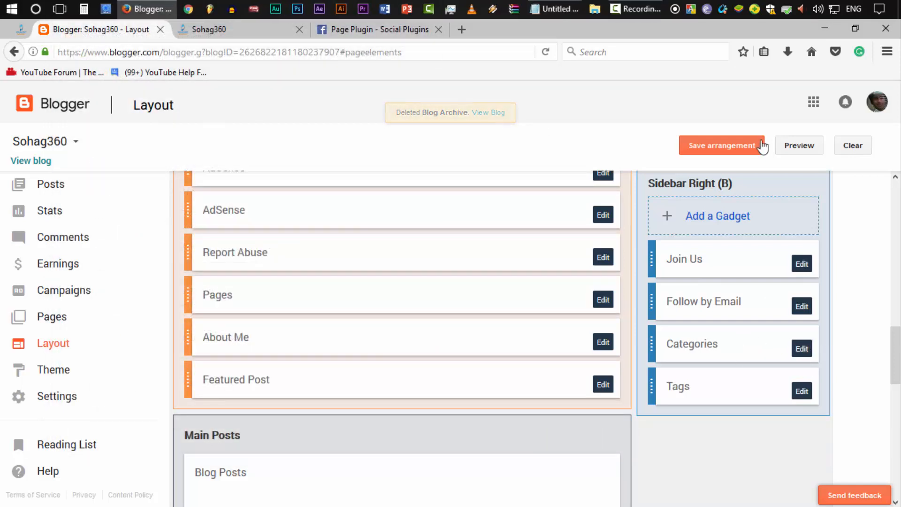
{"action": "left_click", "coordinate": [711, 145]}
Step: View the updated blog and check the sidebar's Tags, Categories, Follow by Email and Join Us sections
{"action": "left_click", "coordinate": [507, 113]}
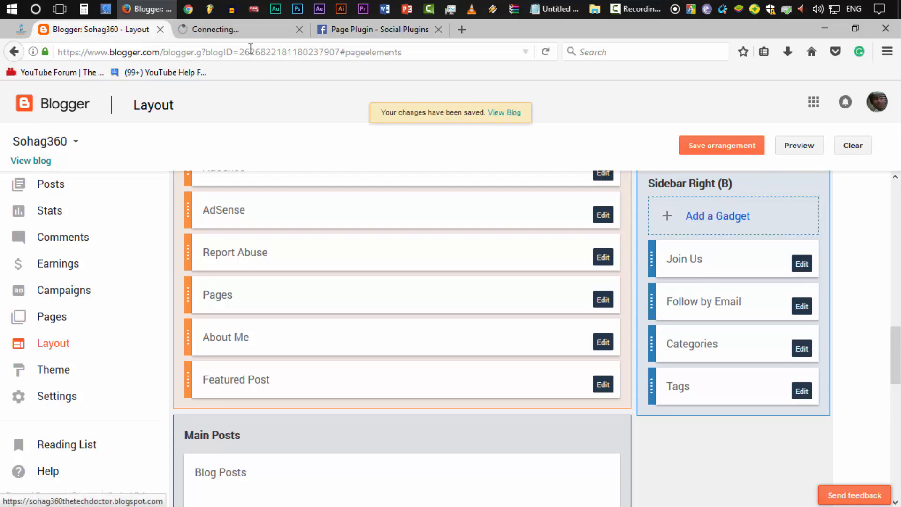
{"action": "left_click", "coordinate": [235, 29]}
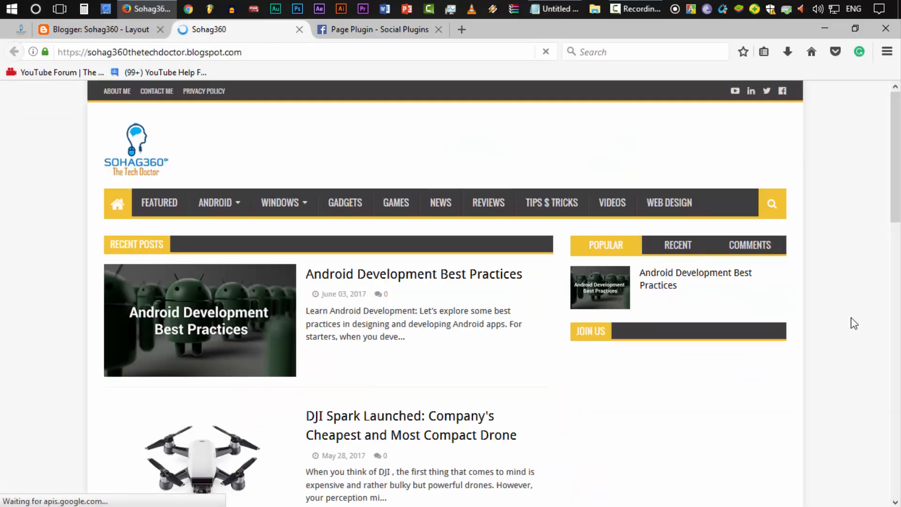
{"action": "scroll", "coordinate": [849, 317], "scroll_direction": "down", "scroll_amount": 10}
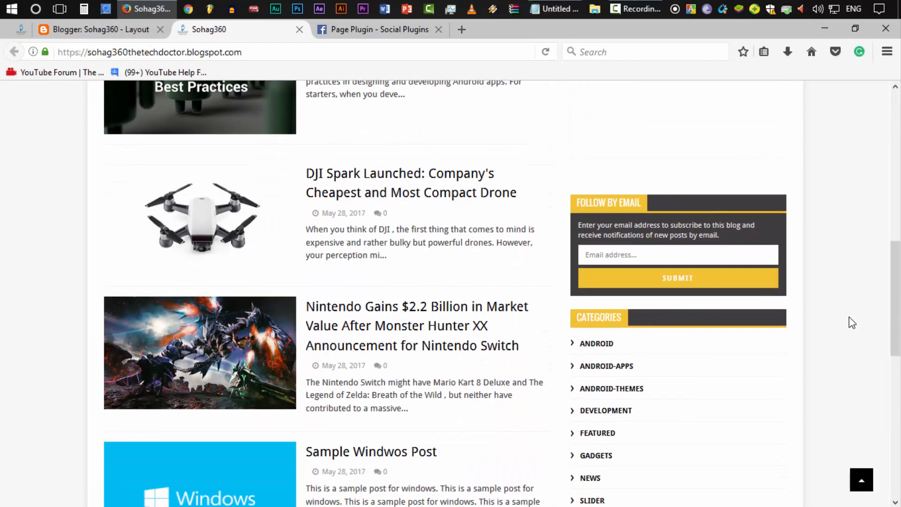
{"action": "scroll", "coordinate": [650, 260], "scroll_direction": "down", "scroll_amount": 6}
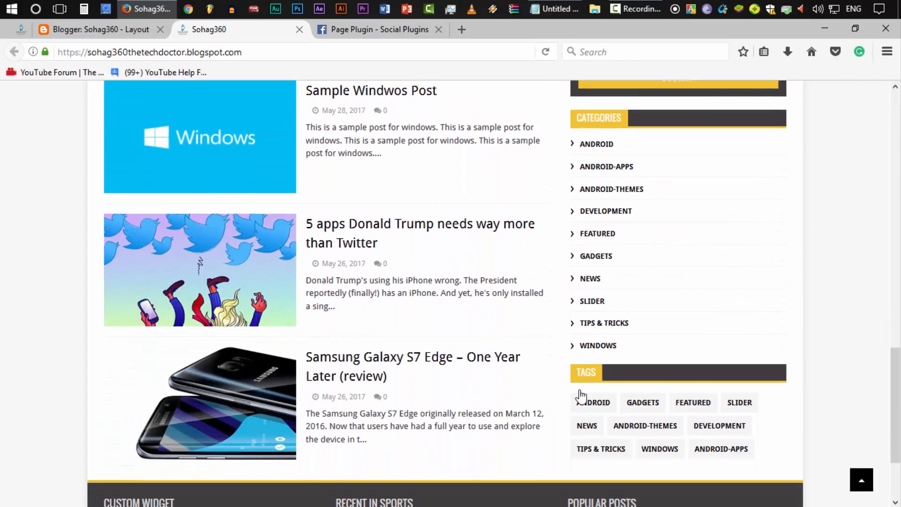
{"action": "scroll", "coordinate": [868, 366], "scroll_direction": "up", "scroll_amount": 6}
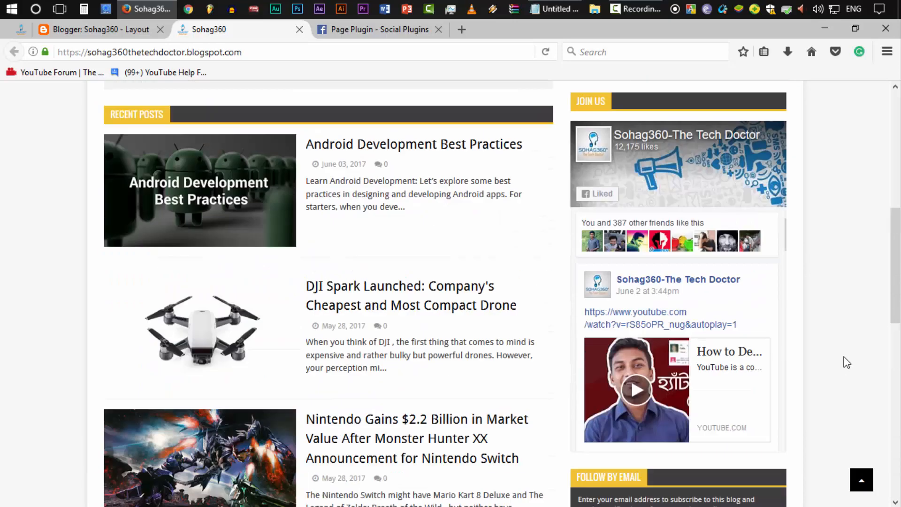
Step: Return to the blog layout, review both right sidebar sections and open the gadget list for Sidebar Right (B)
{"action": "key", "text": "ctrl+shift+Tab"}
{"action": "scroll", "coordinate": [850, 397], "scroll_direction": "up", "scroll_amount": 11}
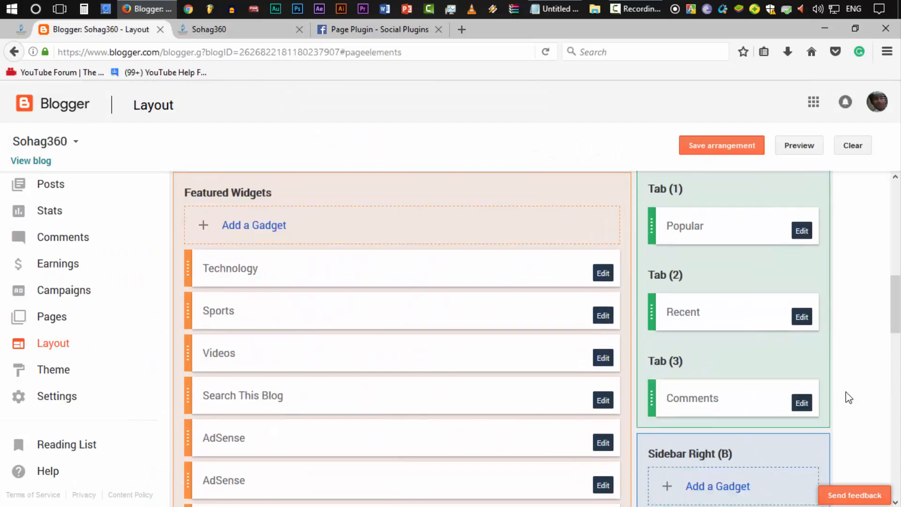
{"action": "scroll", "coordinate": [702, 319], "scroll_direction": "down", "scroll_amount": 1}
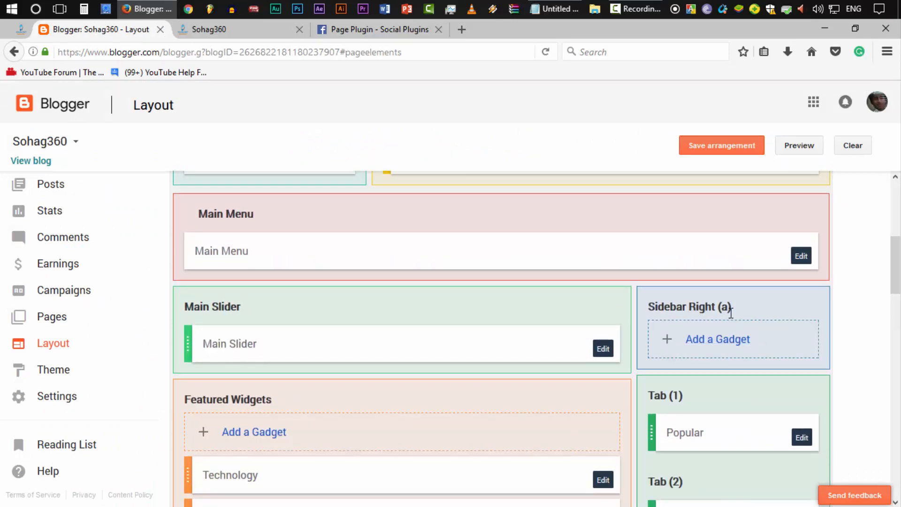
{"action": "scroll", "coordinate": [865, 342], "scroll_direction": "down", "scroll_amount": 8}
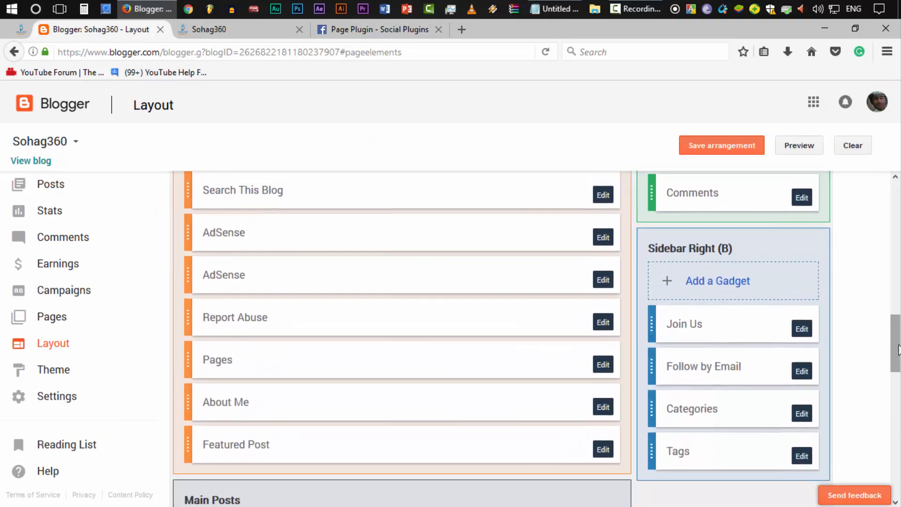
{"action": "scroll", "coordinate": [853, 310], "scroll_direction": "down", "scroll_amount": 2}
{"action": "scroll", "coordinate": [750, 294], "scroll_direction": "up", "scroll_amount": 1}
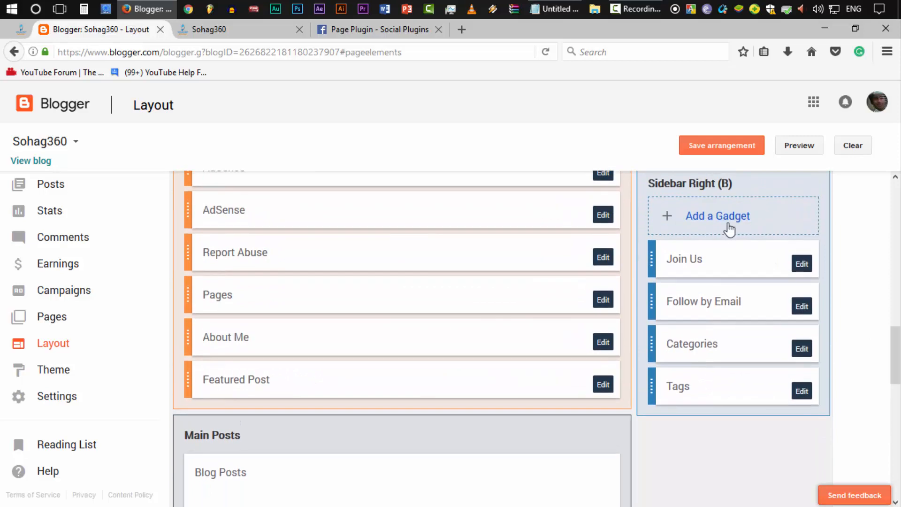
{"action": "left_click", "coordinate": [729, 229]}
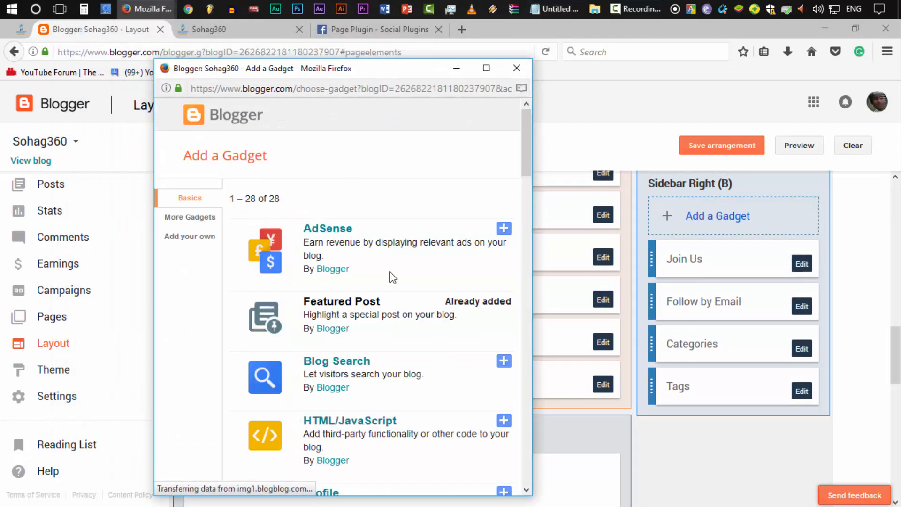
Step: Browse the Basics gadgets available for the sidebar, from AdSense through to Report Abuse
{"action": "scroll", "coordinate": [382, 252], "scroll_direction": "down", "scroll_amount": 8}
{"action": "scroll", "coordinate": [386, 253], "scroll_direction": "down", "scroll_amount": 10}
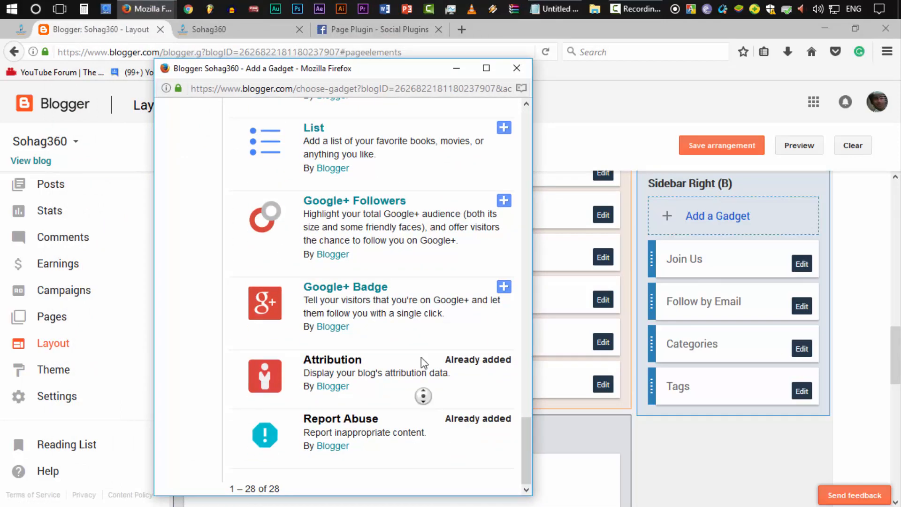
{"action": "scroll", "coordinate": [421, 356], "scroll_direction": "up", "scroll_amount": 20}
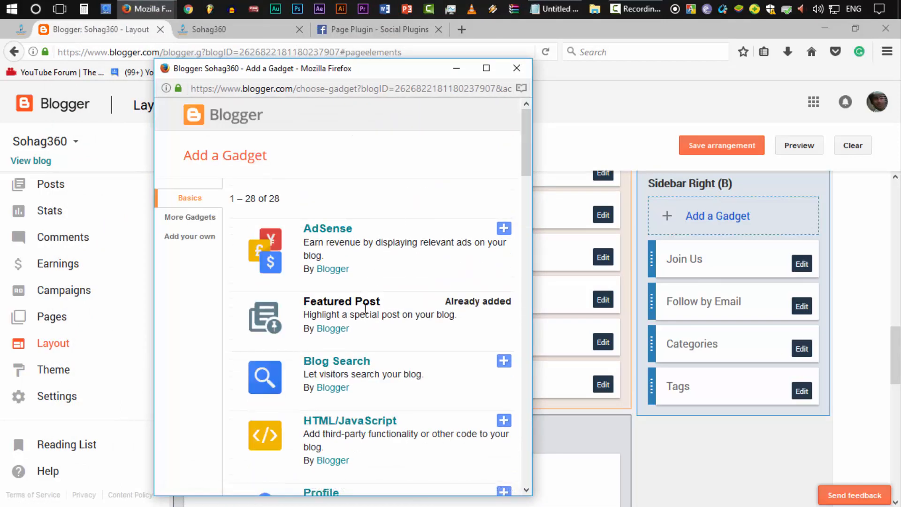
{"action": "scroll", "coordinate": [381, 322], "scroll_direction": "down", "scroll_amount": 3}
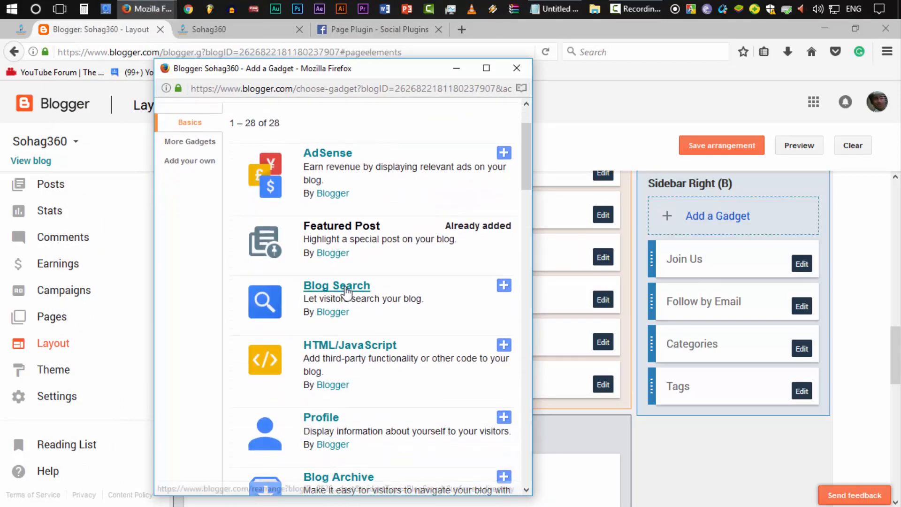
{"action": "scroll", "coordinate": [390, 296], "scroll_direction": "down", "scroll_amount": 3}
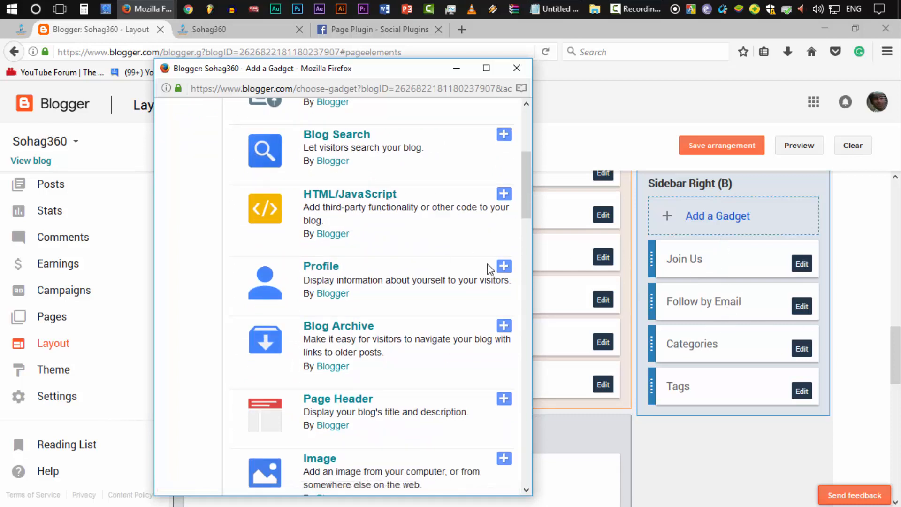
{"action": "left_click_drag", "start_coordinate": [401, 77], "coordinate": [420, 55]}
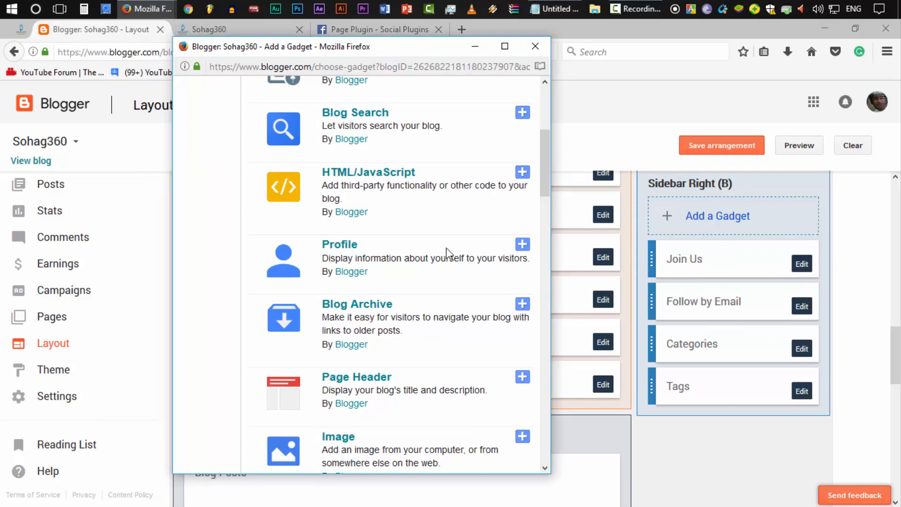
{"action": "scroll", "coordinate": [401, 306], "scroll_direction": "down", "scroll_amount": 4}
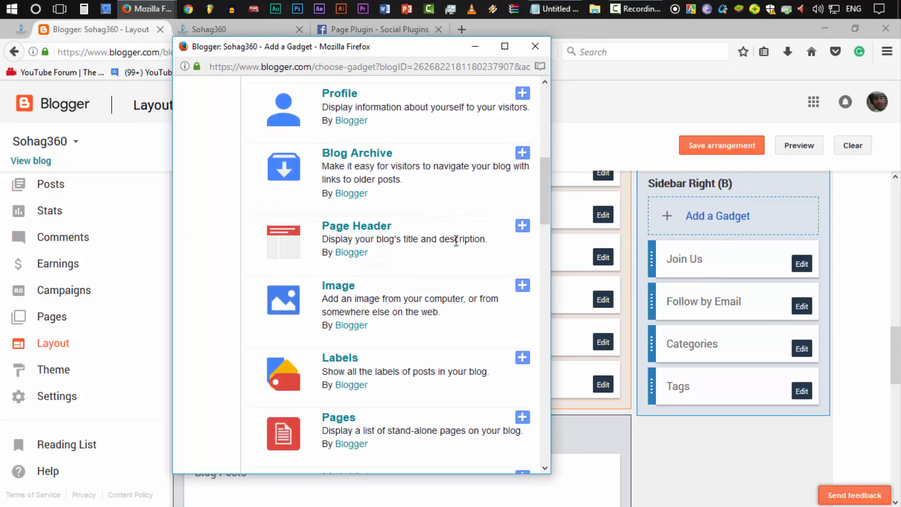
{"action": "scroll", "coordinate": [395, 292], "scroll_direction": "down", "scroll_amount": 12}
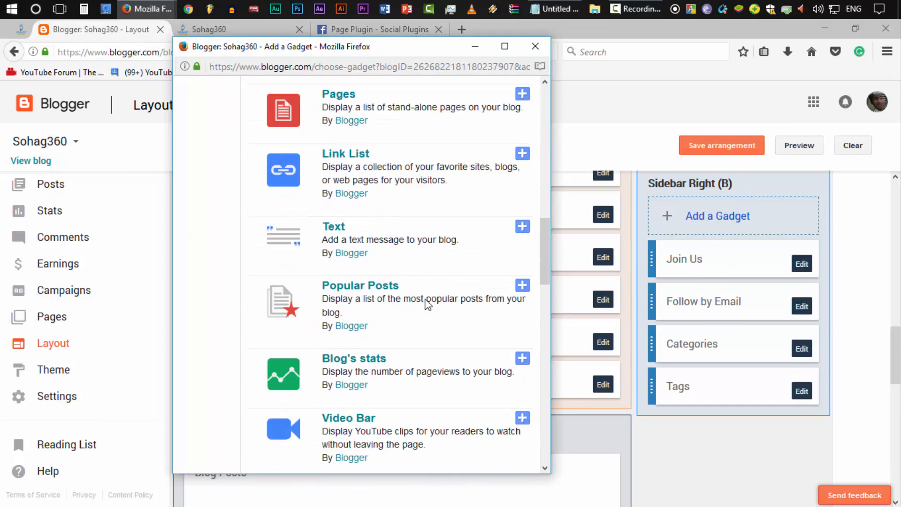
{"action": "scroll", "coordinate": [427, 301], "scroll_direction": "down", "scroll_amount": 6}
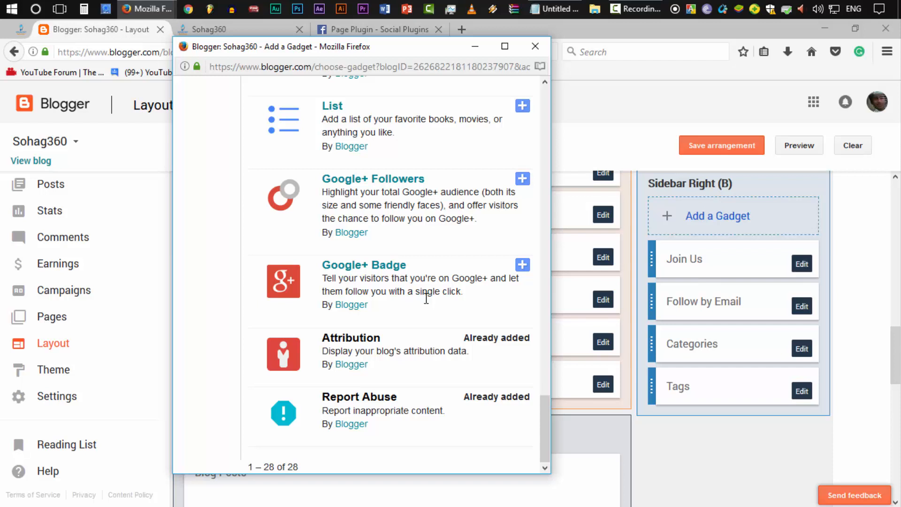
{"action": "middle_click", "coordinate": [454, 419]}
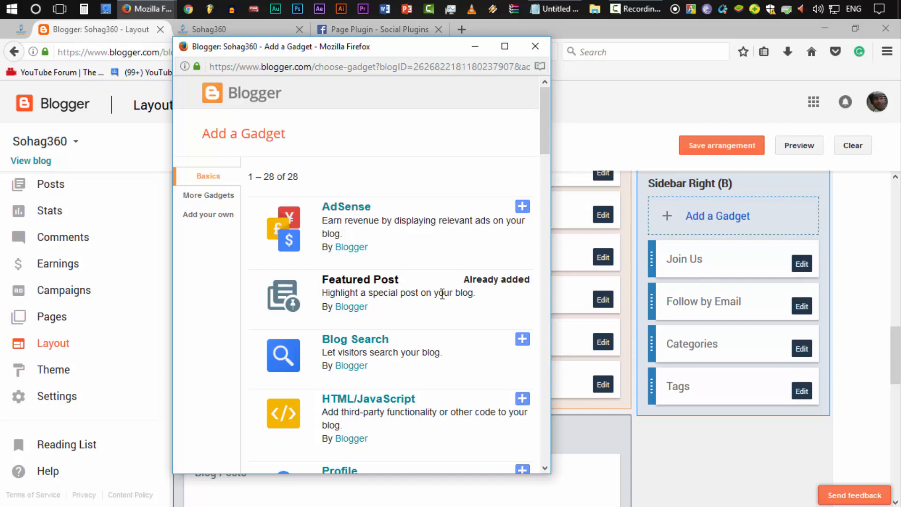
Step: Start adding an HTML/JavaScript gadget to Sidebar Right (B) and shift its configuration window slightly aside
{"action": "scroll", "coordinate": [424, 341], "scroll_direction": "down", "scroll_amount": 5}
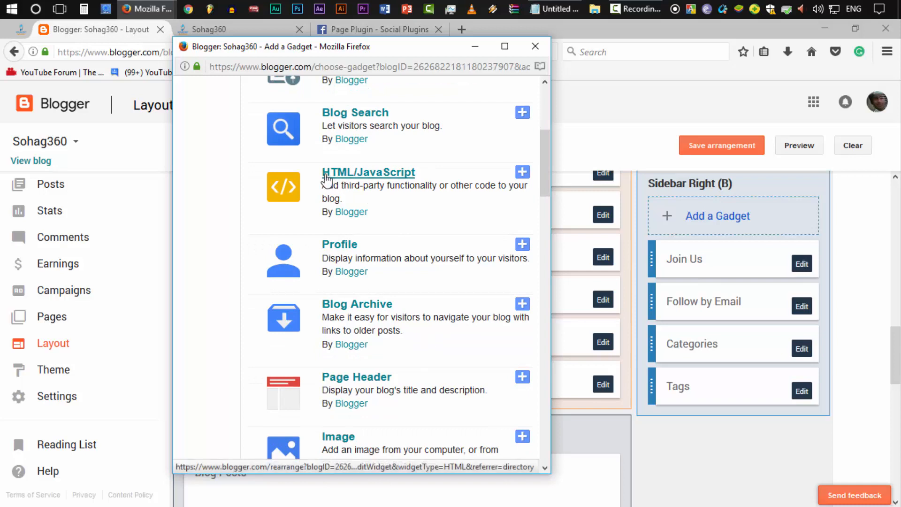
{"action": "left_click", "coordinate": [522, 172]}
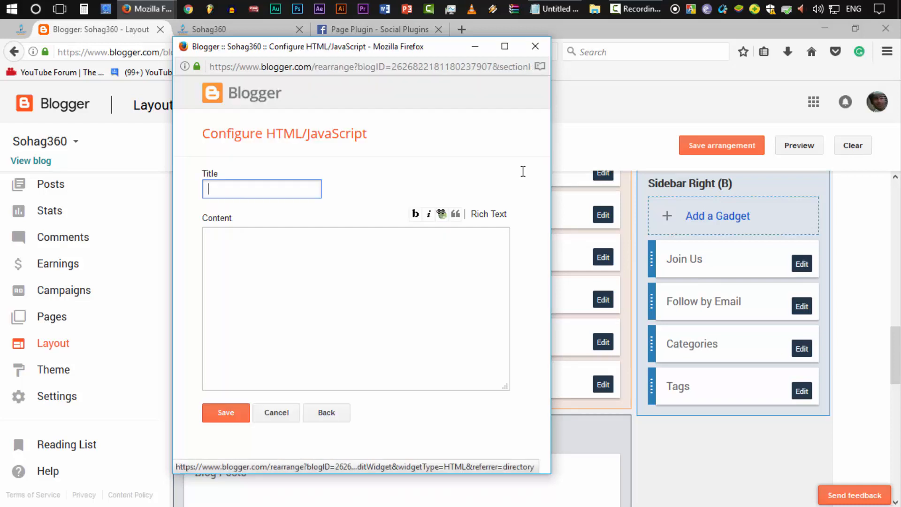
{"action": "left_click", "coordinate": [316, 276]}
{"action": "left_click", "coordinate": [267, 190]}
{"action": "left_click", "coordinate": [281, 270]}
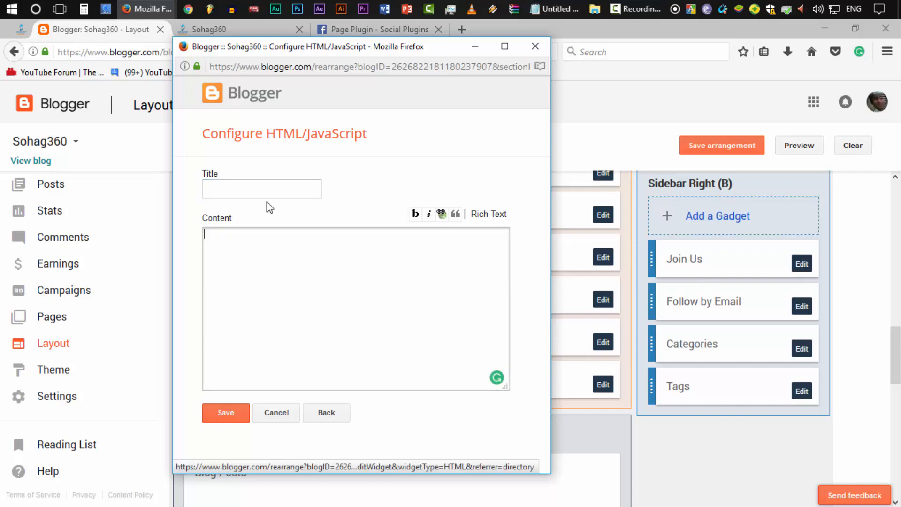
{"action": "left_click", "coordinate": [266, 191]}
{"action": "left_click", "coordinate": [301, 276]}
{"action": "left_click", "coordinate": [473, 31]}
{"action": "left_click_drag", "start_coordinate": [412, 58], "coordinate": [403, 59]}
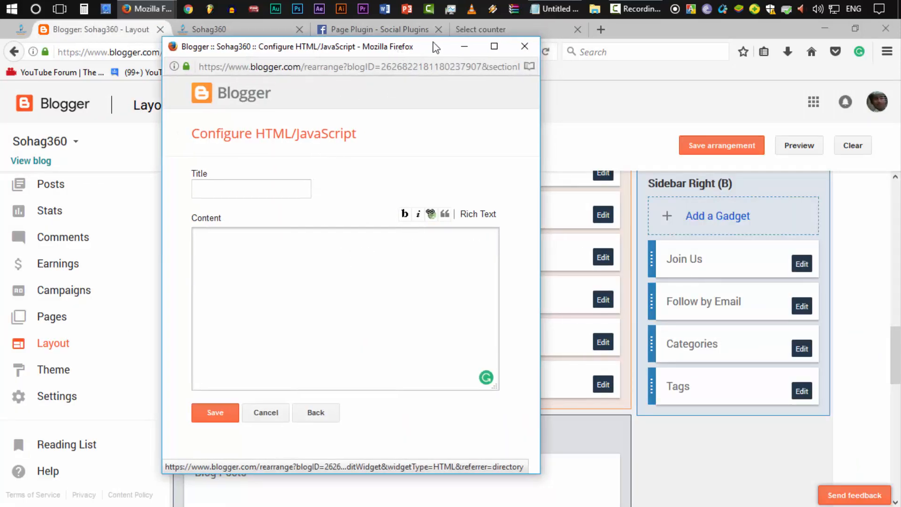
Step: On the whoisonlinecounter.com page, choose the large 59462 counter style and generate its code
{"action": "left_click", "coordinate": [502, 29]}
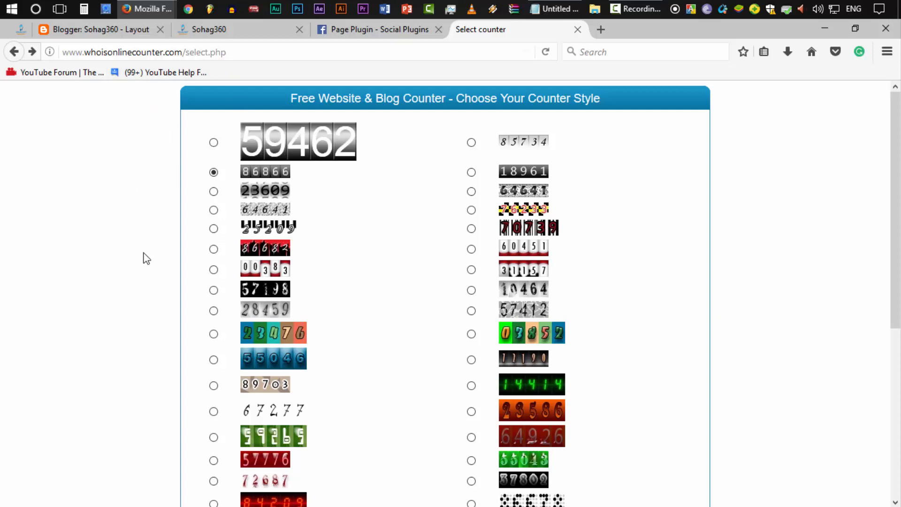
{"action": "scroll", "coordinate": [122, 258], "scroll_direction": "down", "scroll_amount": 5}
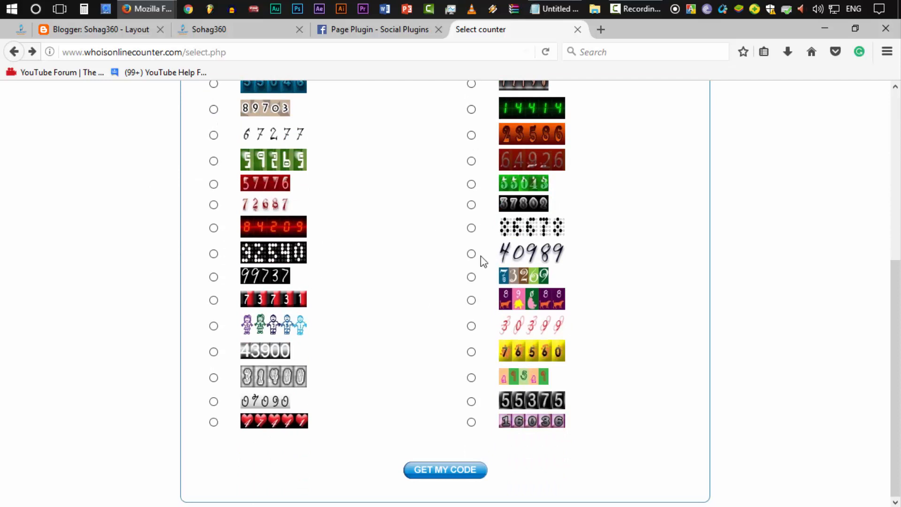
{"action": "scroll", "coordinate": [359, 296], "scroll_direction": "up", "scroll_amount": 5}
{"action": "left_click", "coordinate": [272, 175]}
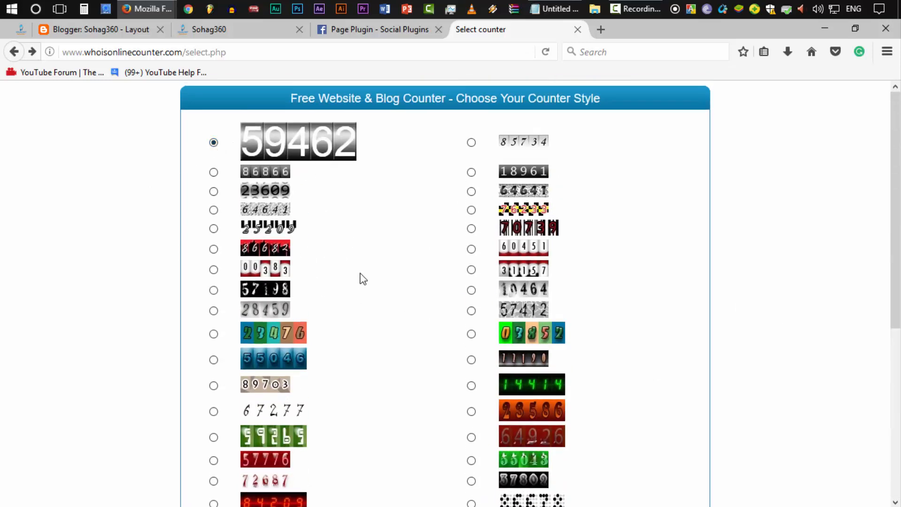
{"action": "scroll", "coordinate": [363, 279], "scroll_direction": "down", "scroll_amount": 5}
{"action": "left_click", "coordinate": [452, 472]}
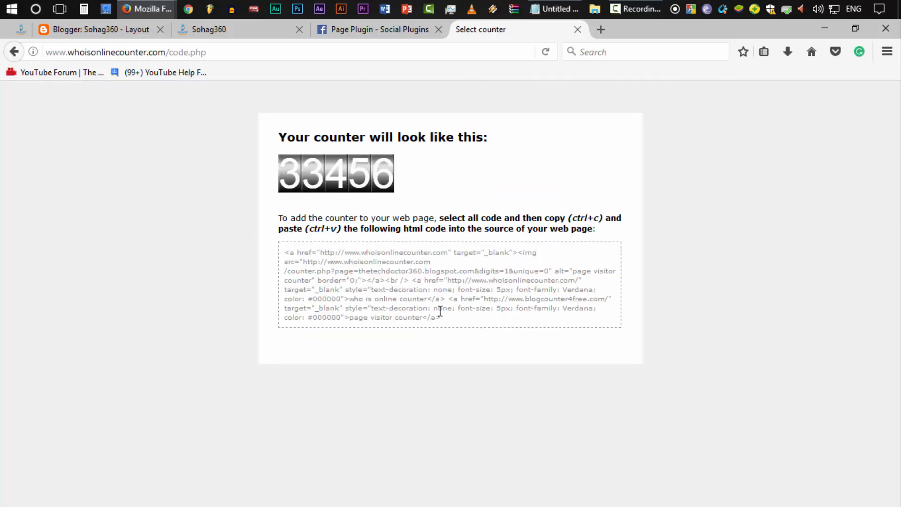
Step: Copy the full HTML code of the visitor counter and return to the HTML/JavaScript gadget configuration
{"action": "left_click_drag", "start_coordinate": [441, 318], "coordinate": [294, 252]}
{"action": "right_click", "coordinate": [297, 260]}
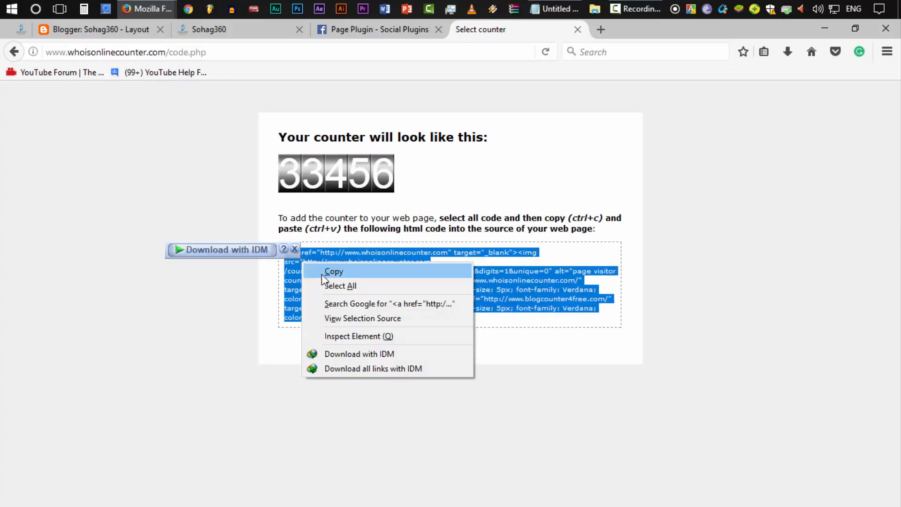
{"action": "left_click", "coordinate": [323, 272]}
{"action": "left_click", "coordinate": [94, 29]}
{"action": "mouse_move", "coordinate": [155, 8]}
{"action": "left_click", "coordinate": [219, 66]}
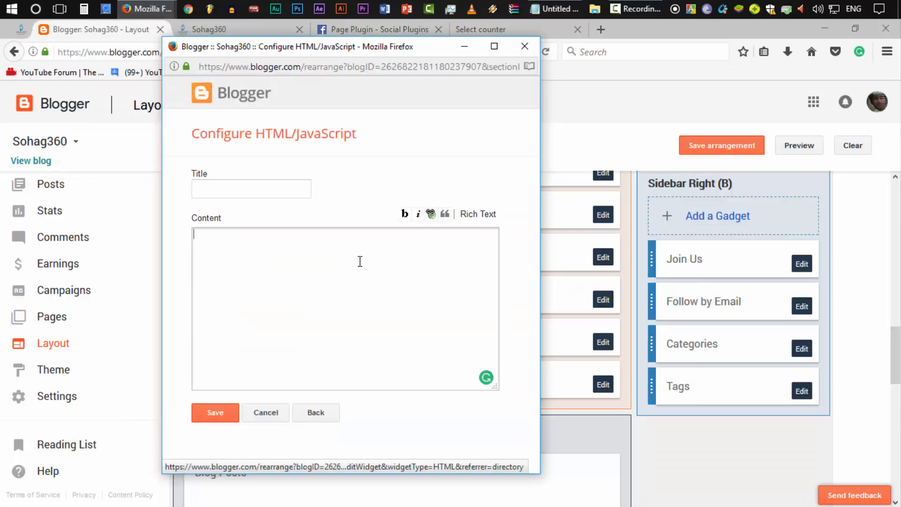
Step: Paste the counter code as the gadget's content, title it "Viewers Count" and save it
{"action": "right_click", "coordinate": [299, 293]}
{"action": "left_click", "coordinate": [347, 344]}
{"action": "left_click", "coordinate": [246, 189]}
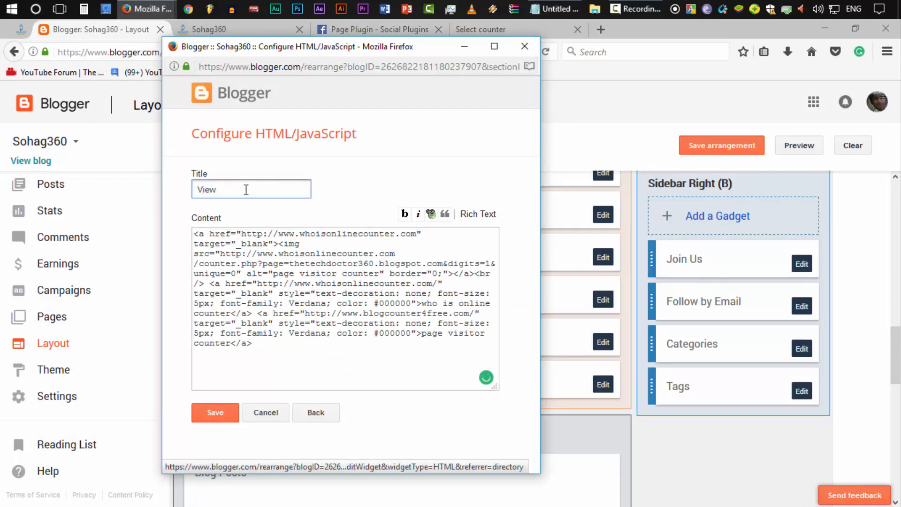
{"action": "type", "text": "Viewers Count"}
{"action": "left_click", "coordinate": [230, 417]}
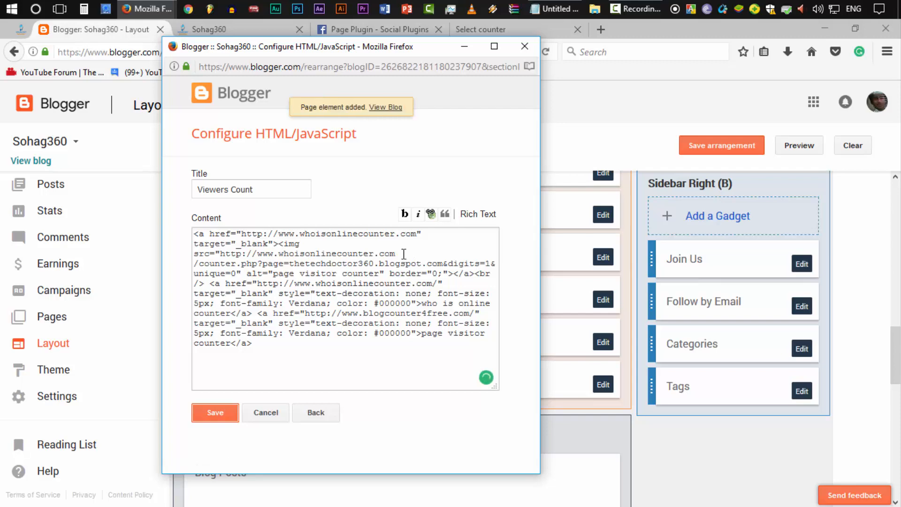
Step: View the updated blog and check the Viewers Count gadget in the sidebar
{"action": "left_click", "coordinate": [487, 114]}
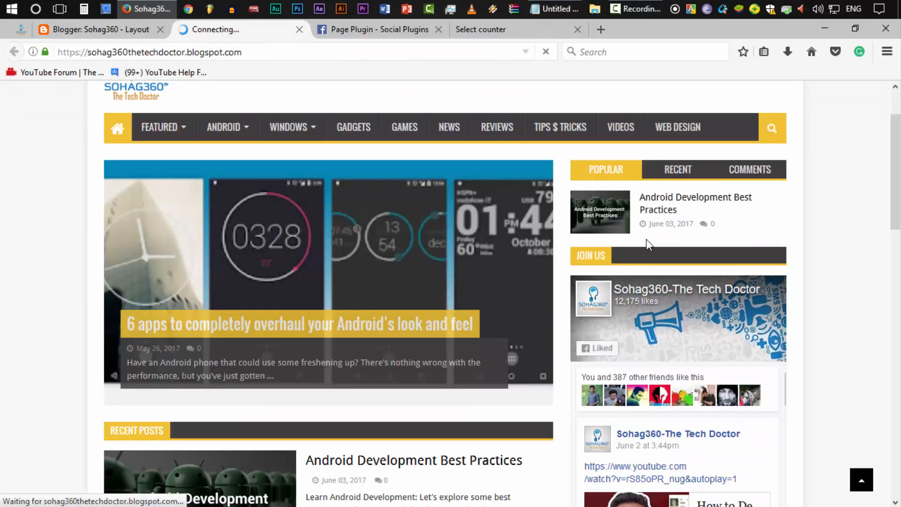
{"action": "scroll", "coordinate": [858, 303], "scroll_direction": "down", "scroll_amount": 10}
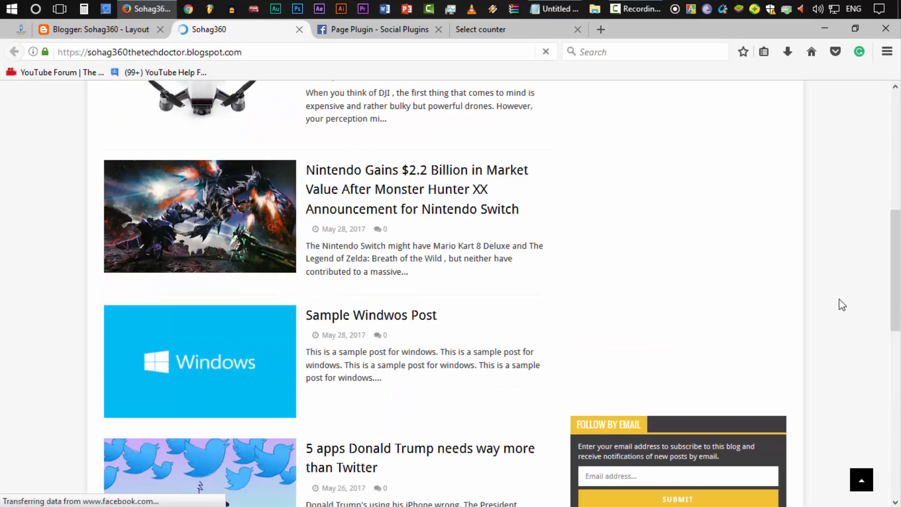
{"action": "scroll", "coordinate": [840, 300], "scroll_direction": "up", "scroll_amount": 15}
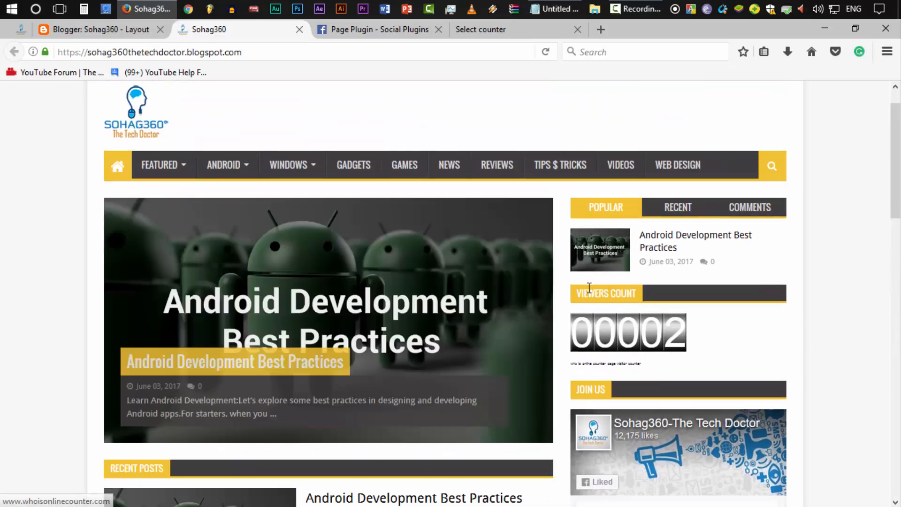
{"action": "scroll", "coordinate": [654, 296], "scroll_direction": "down", "scroll_amount": 1}
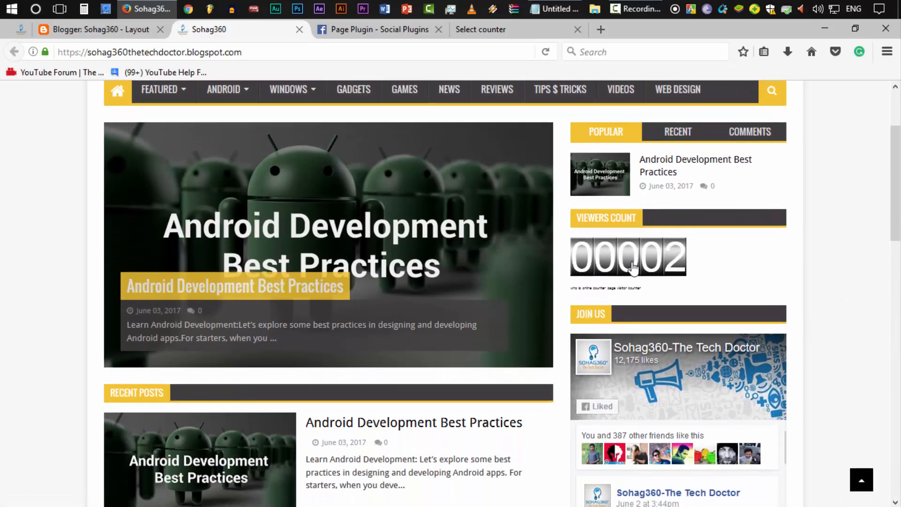
{"action": "left_click_drag", "start_coordinate": [617, 264], "coordinate": [733, 271]}
Step: In the blog layout, move Viewers Count below Tags in Sidebar Right (B) and save the arrangement
{"action": "left_click", "coordinate": [94, 29]}
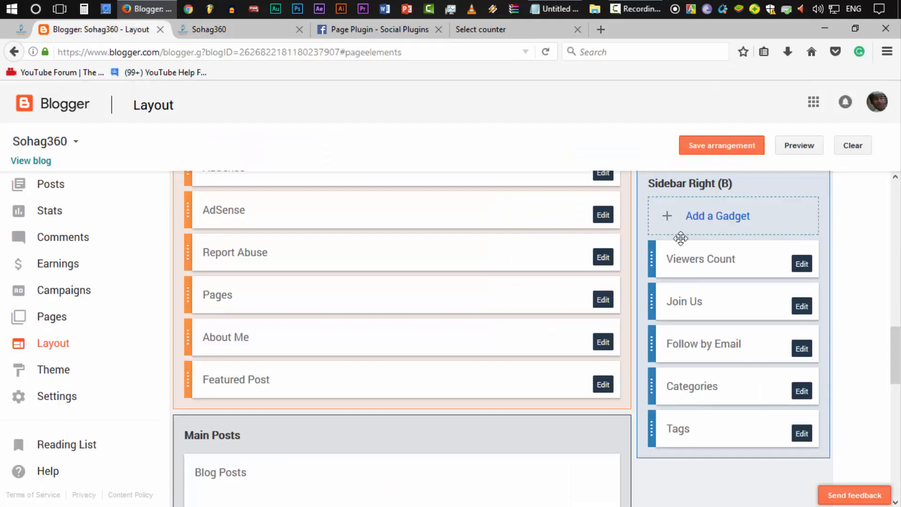
{"action": "left_click_drag", "start_coordinate": [728, 262], "coordinate": [733, 431]}
{"action": "left_click", "coordinate": [725, 145]}
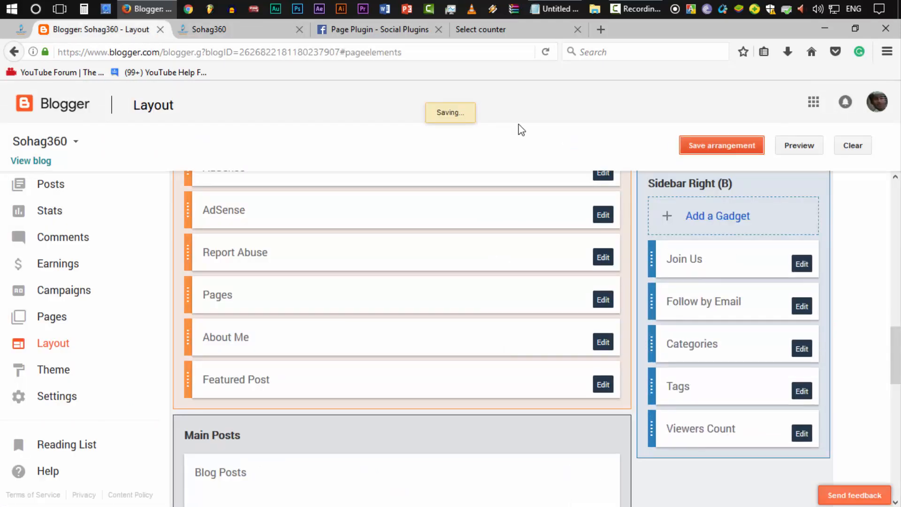
Step: View the blog again and check the position of the Viewers Count section in the sidebar
{"action": "left_click", "coordinate": [504, 112]}
{"action": "left_click", "coordinate": [223, 30]}
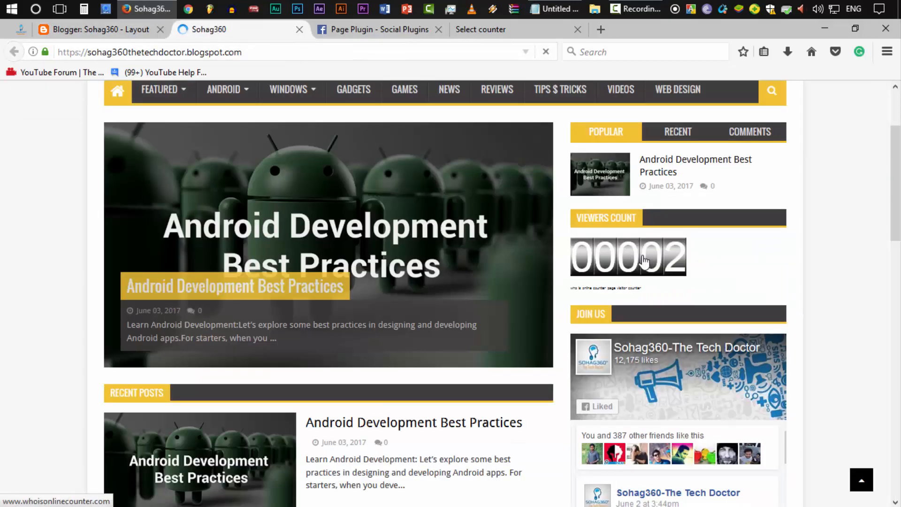
{"action": "scroll", "coordinate": [868, 317], "scroll_direction": "down", "scroll_amount": 15}
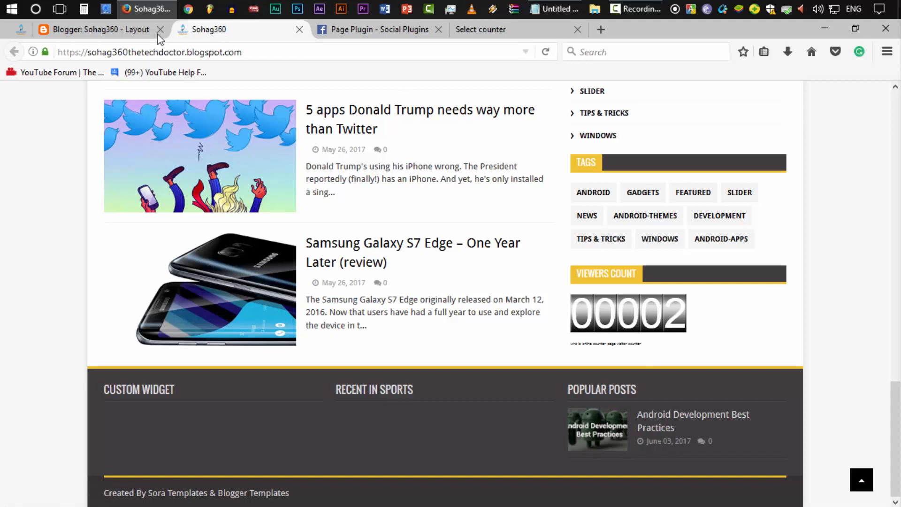
Step: Return to the layout, browse the gadgets available for Sidebar Right (B), and close the list without adding any
{"action": "left_click", "coordinate": [141, 30]}
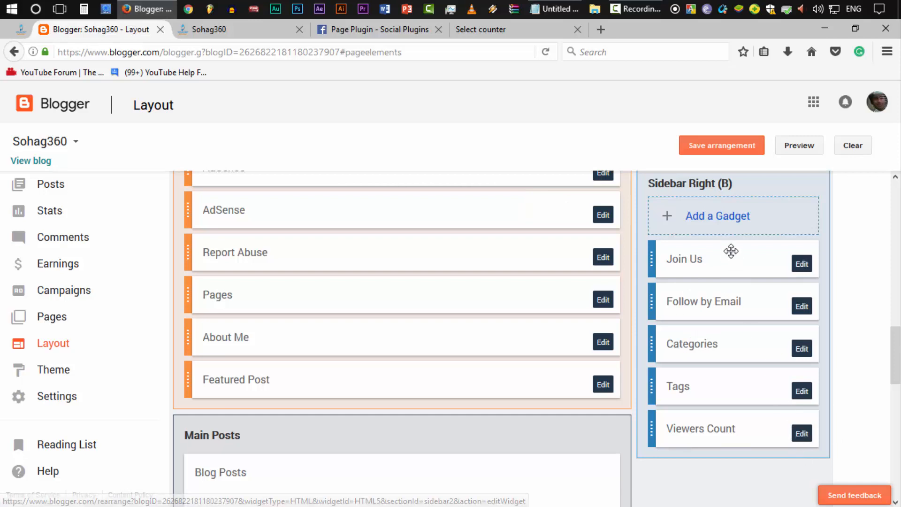
{"action": "left_click", "coordinate": [690, 224]}
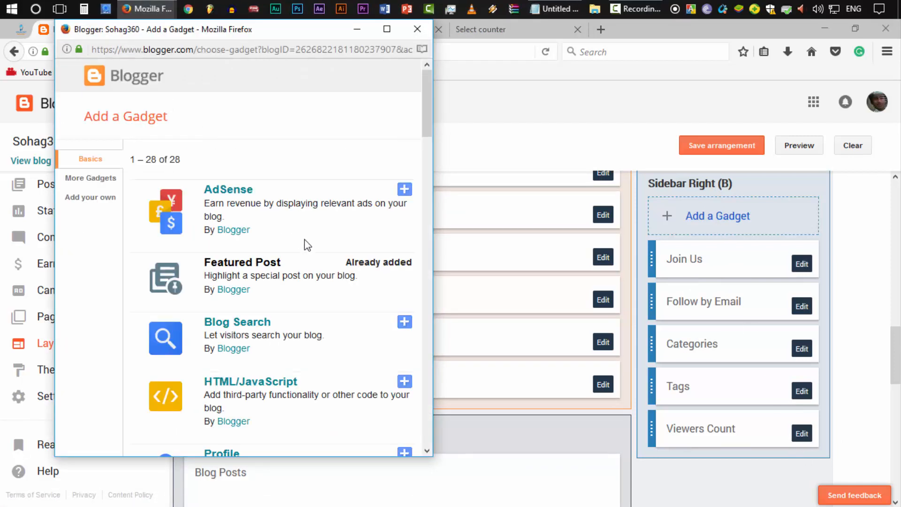
{"action": "scroll", "coordinate": [225, 272], "scroll_direction": "down", "scroll_amount": 5}
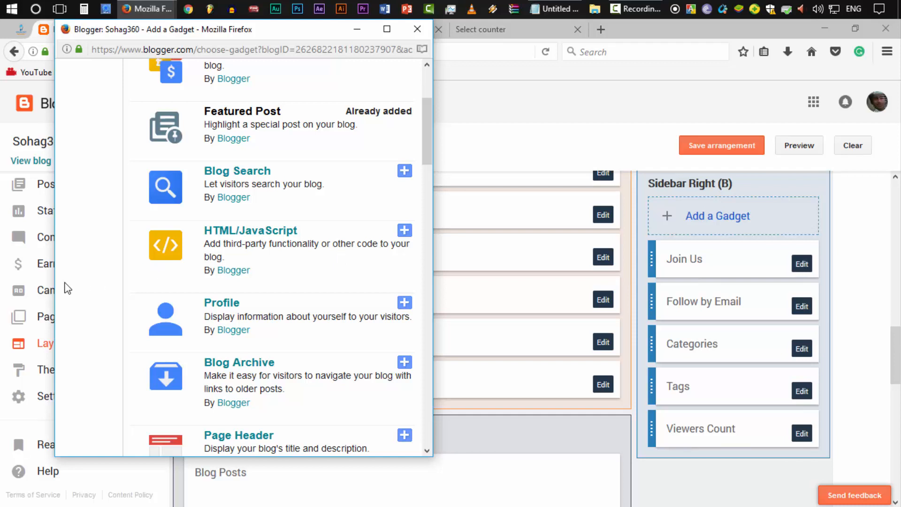
{"action": "left_click_drag", "start_coordinate": [166, 33], "coordinate": [286, 38]}
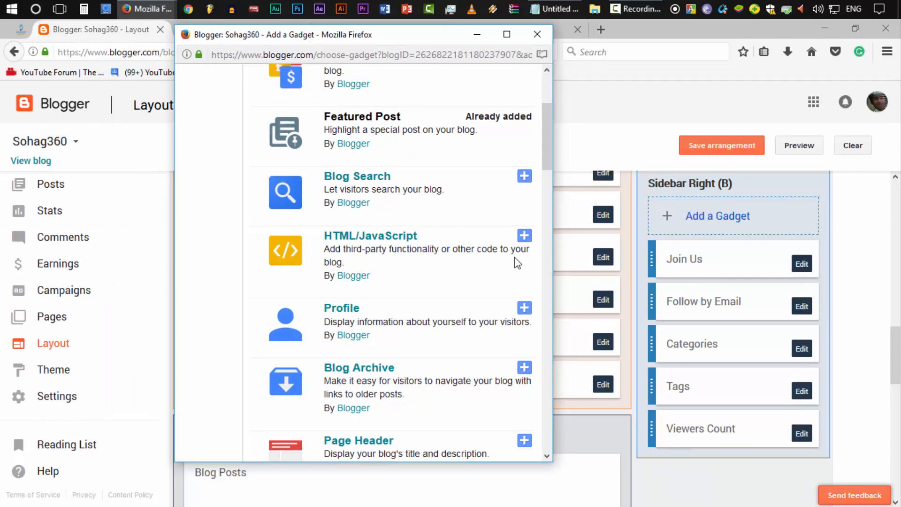
{"action": "scroll", "coordinate": [437, 301], "scroll_direction": "down", "scroll_amount": 3}
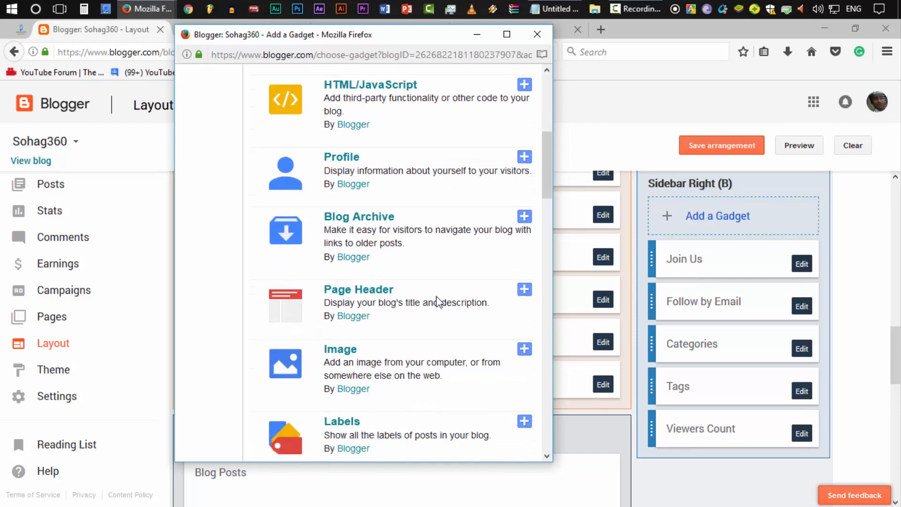
{"action": "scroll", "coordinate": [334, 263], "scroll_direction": "down", "scroll_amount": 2}
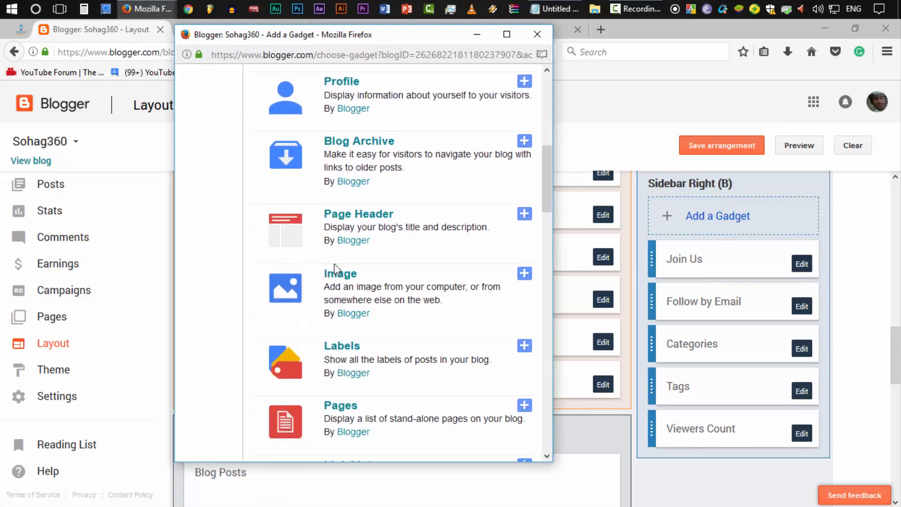
{"action": "scroll", "coordinate": [390, 303], "scroll_direction": "down", "scroll_amount": 9}
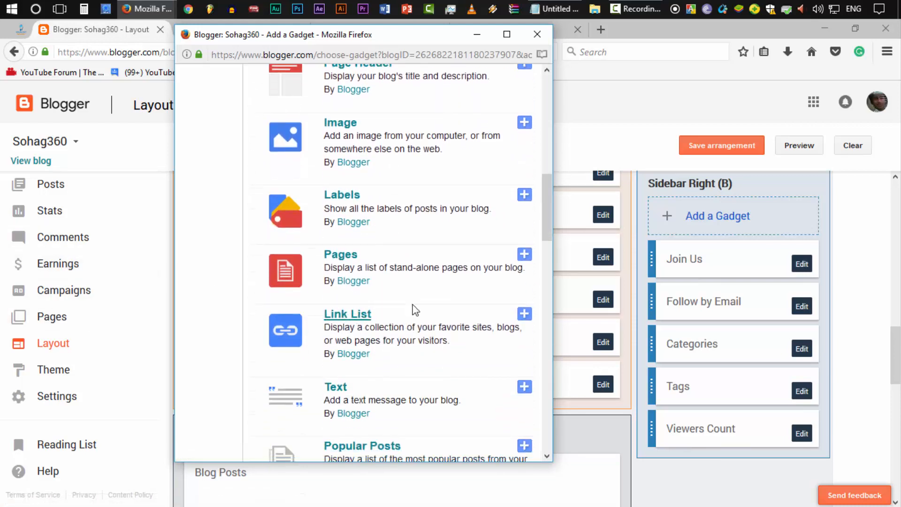
{"action": "scroll", "coordinate": [451, 352], "scroll_direction": "down", "scroll_amount": 2}
{"action": "scroll", "coordinate": [422, 281], "scroll_direction": "up", "scroll_amount": 2}
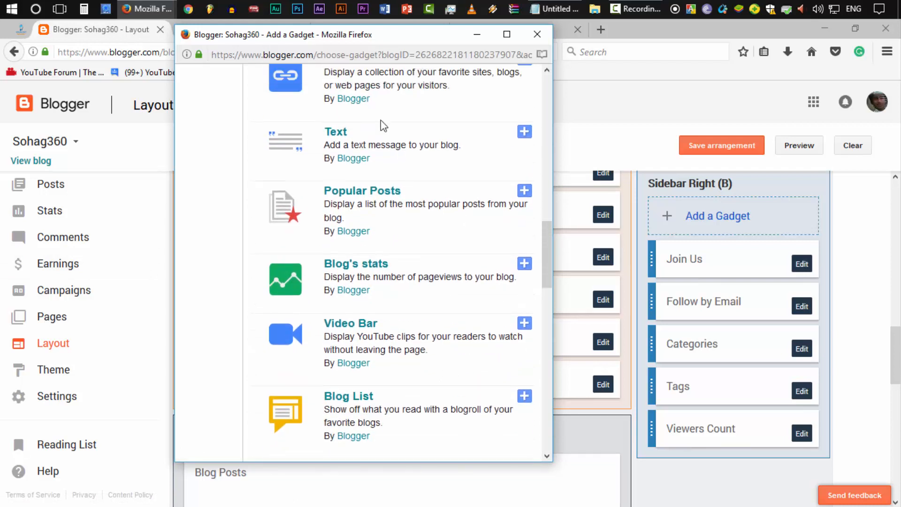
{"action": "left_click_drag", "start_coordinate": [338, 173], "coordinate": [393, 176]}
{"action": "left_click", "coordinate": [398, 176]}
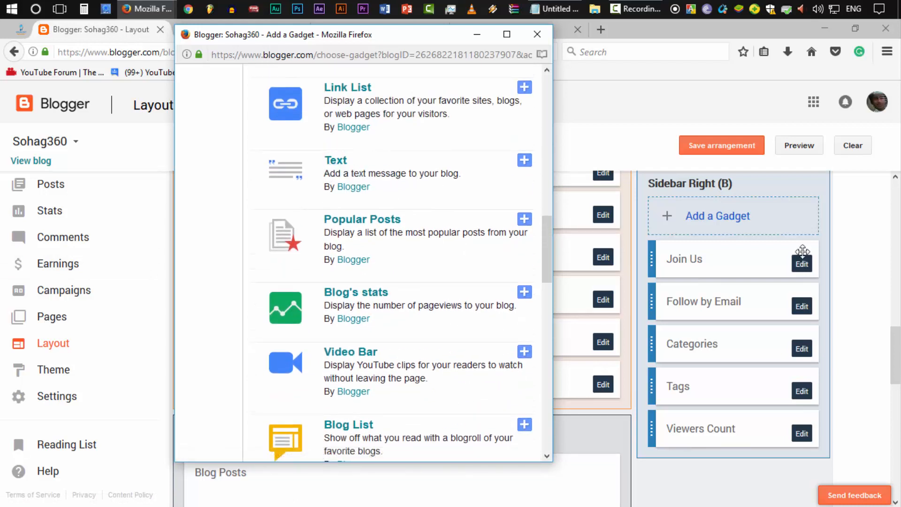
{"action": "left_click", "coordinate": [538, 34]}
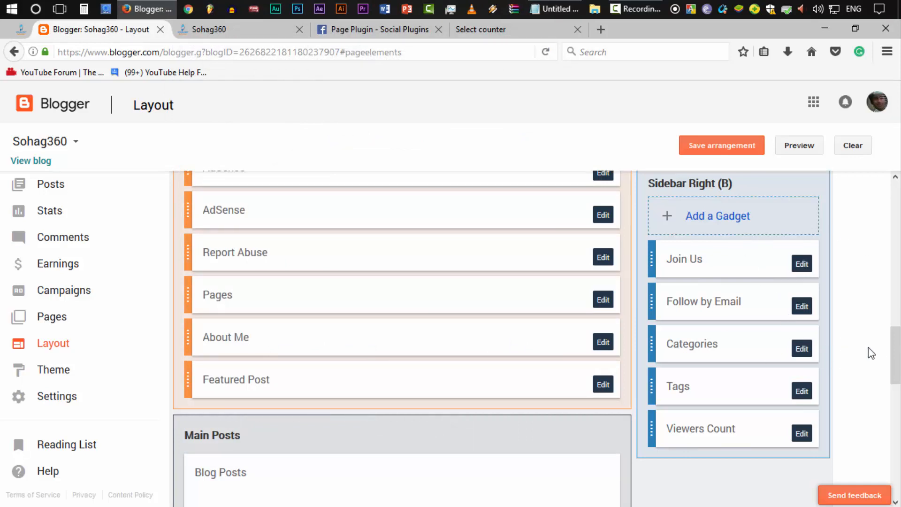
Step: Compare the layout's left, center and right footer sections with the blog's footer, and review the layout back up to Main Menu
{"action": "scroll", "coordinate": [867, 351], "scroll_direction": "down", "scroll_amount": 12}
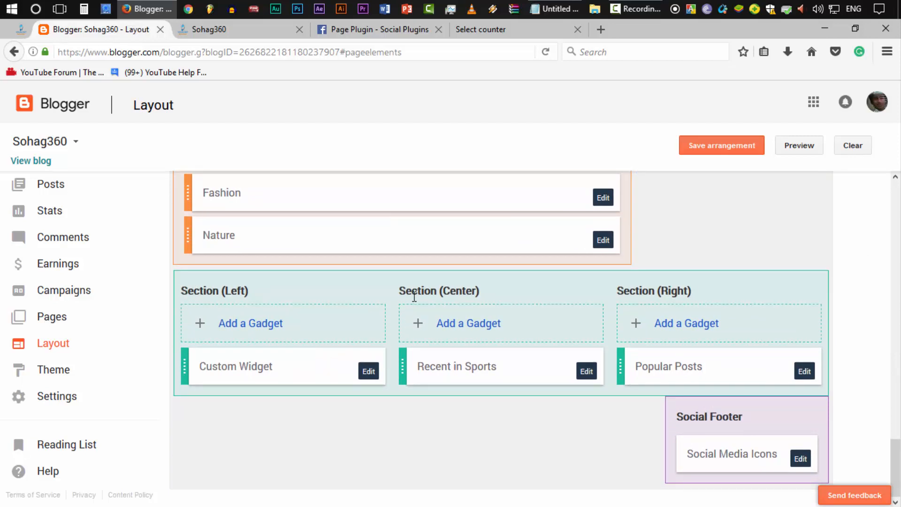
{"action": "left_click", "coordinate": [241, 31]}
{"action": "left_click_drag", "start_coordinate": [104, 390], "coordinate": [160, 391]}
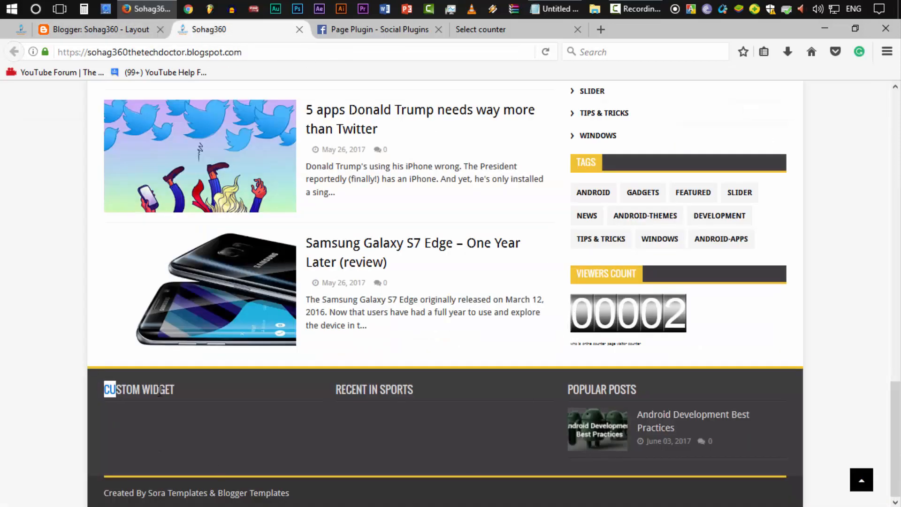
{"action": "left_click", "coordinate": [154, 447]}
{"action": "left_click", "coordinate": [113, 30]}
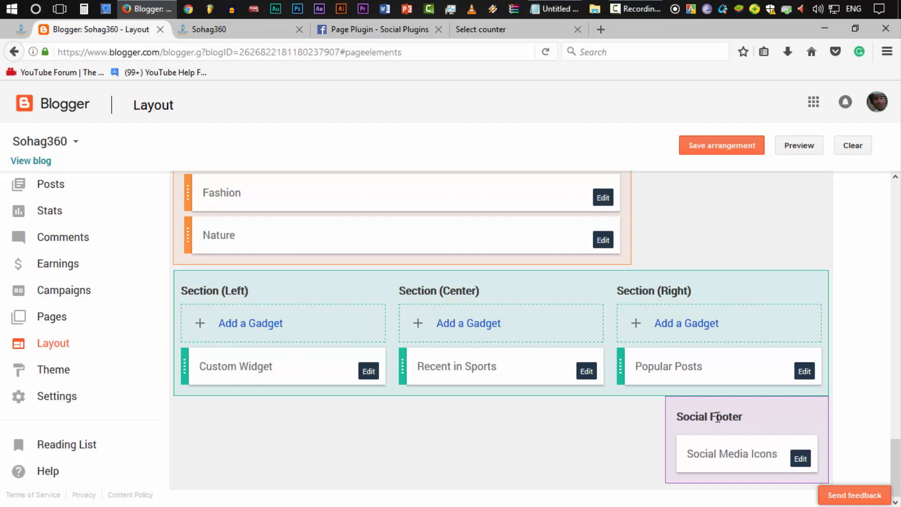
{"action": "scroll", "coordinate": [819, 376], "scroll_direction": "up", "scroll_amount": 20}
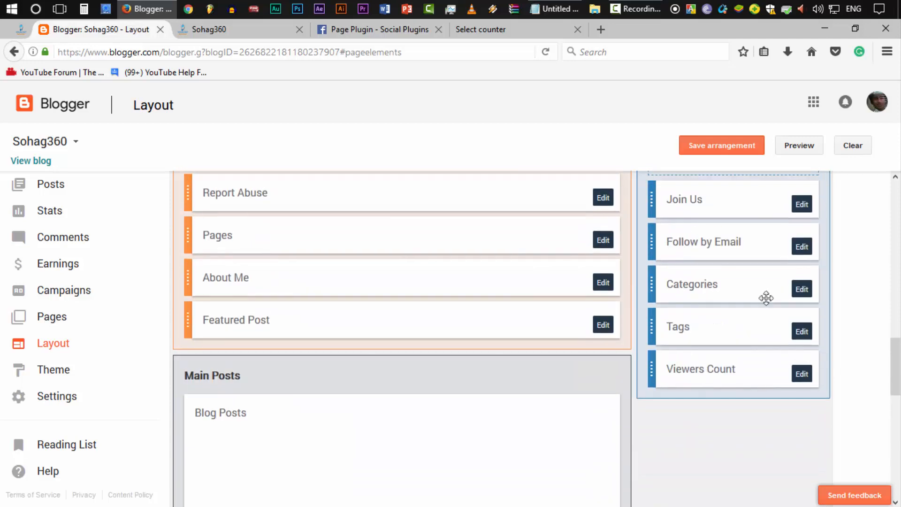
{"action": "scroll", "coordinate": [868, 356], "scroll_direction": "up", "scroll_amount": 8}
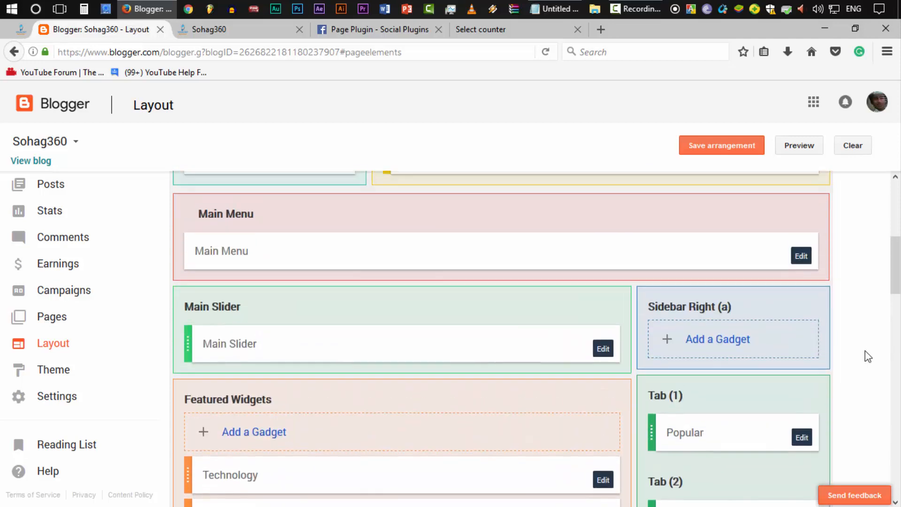
Step: Review the layout's tab and sidebar sections from Main Menu down through Sidebar Right (B) to the footer sections
{"action": "scroll", "coordinate": [831, 372], "scroll_direction": "down", "scroll_amount": 3}
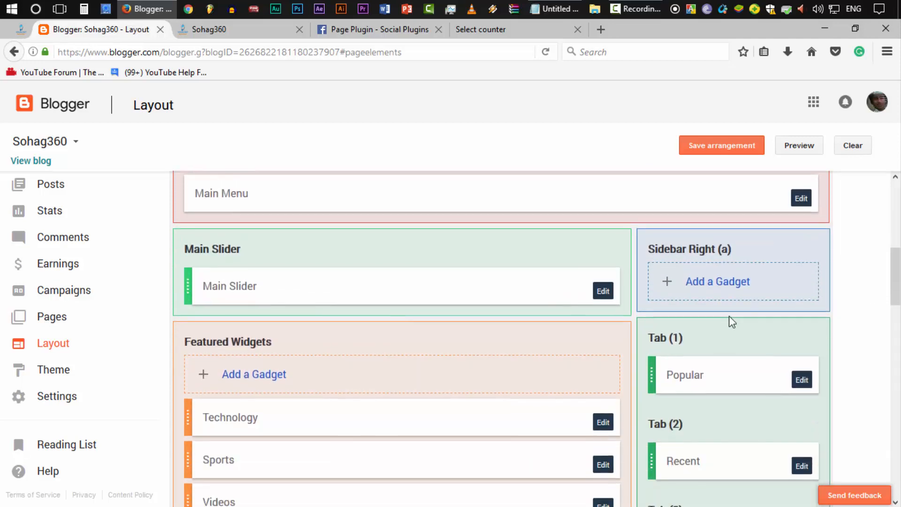
{"action": "scroll", "coordinate": [827, 328], "scroll_direction": "down", "scroll_amount": 3}
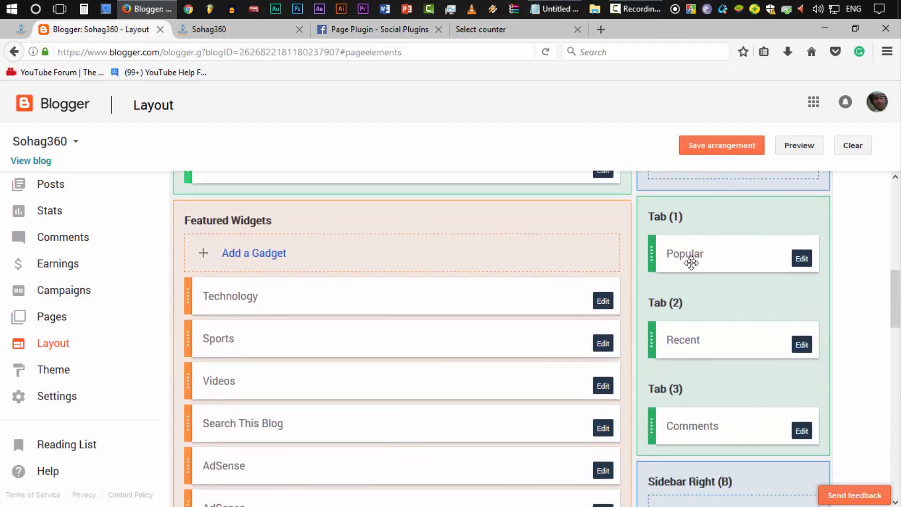
{"action": "scroll", "coordinate": [696, 353], "scroll_direction": "down", "scroll_amount": 2}
{"action": "scroll", "coordinate": [817, 379], "scroll_direction": "down", "scroll_amount": 1}
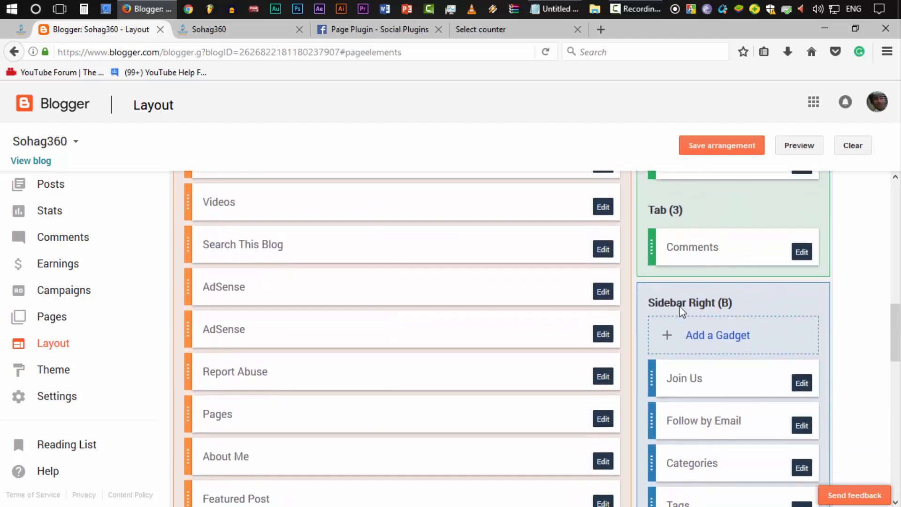
{"action": "scroll", "coordinate": [767, 332], "scroll_direction": "down", "scroll_amount": 4}
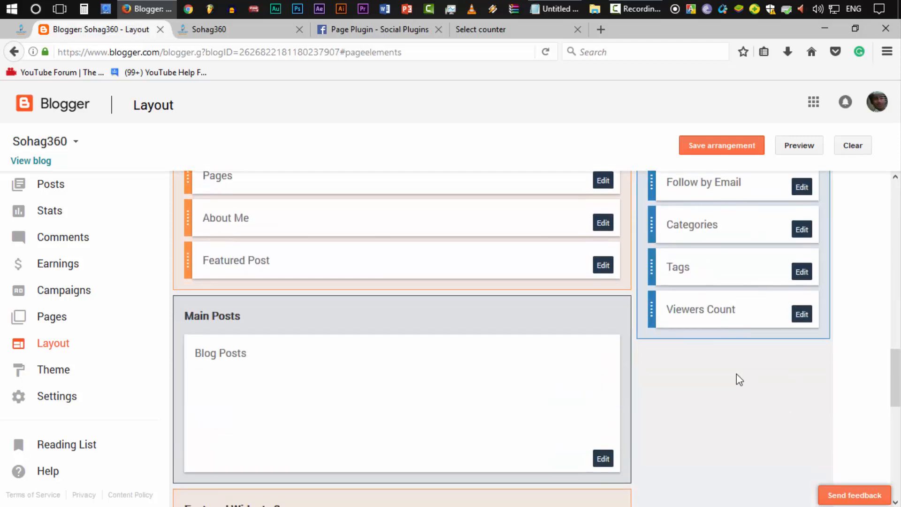
{"action": "scroll", "coordinate": [736, 375], "scroll_direction": "up", "scroll_amount": 1}
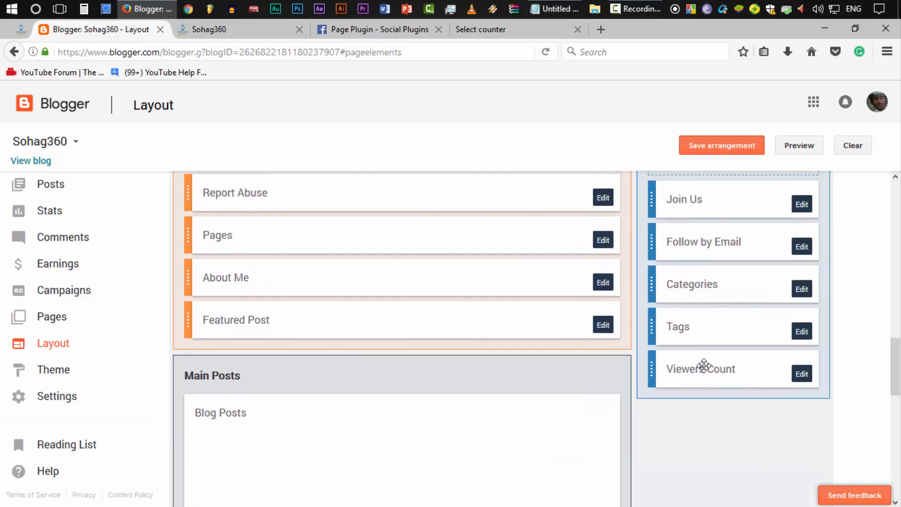
{"action": "scroll", "coordinate": [835, 376], "scroll_direction": "down", "scroll_amount": 8}
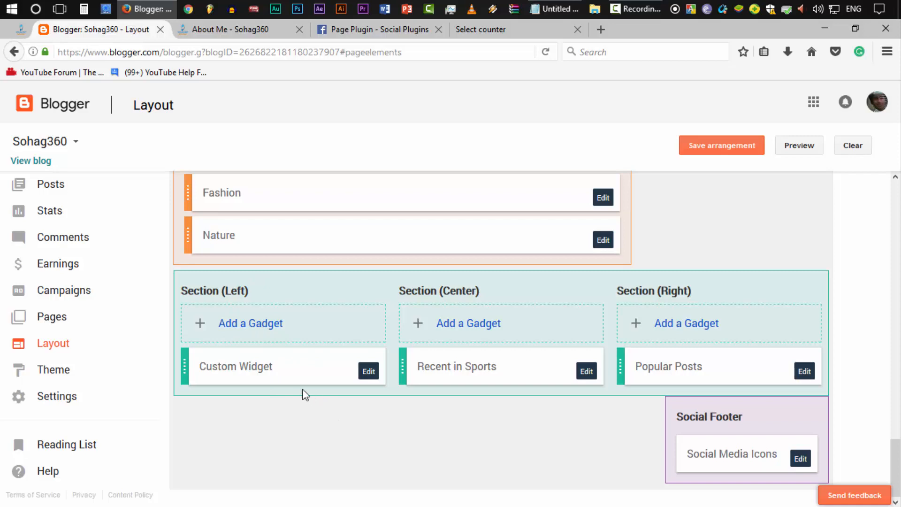
Step: Remove the Custom Widget gadget from the footer's Section (Left) and accept the removal
{"action": "left_click", "coordinate": [368, 371]}
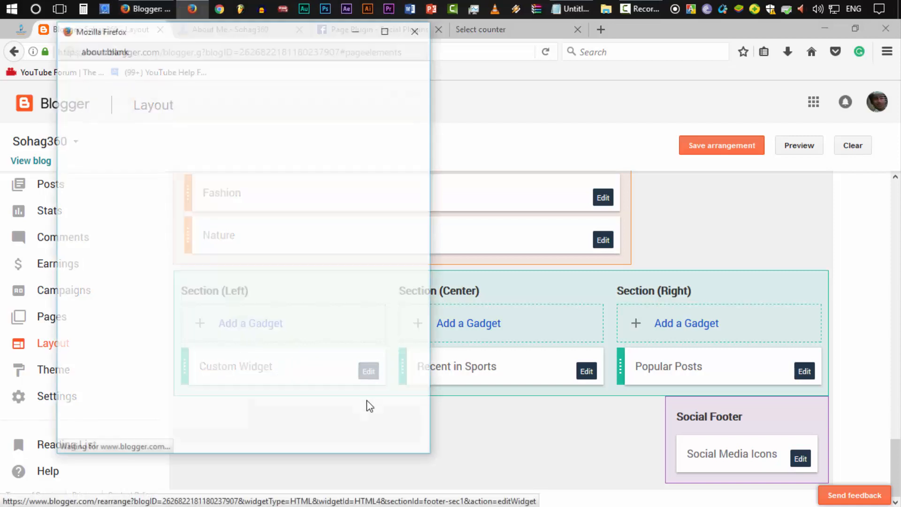
{"action": "left_click", "coordinate": [219, 399]}
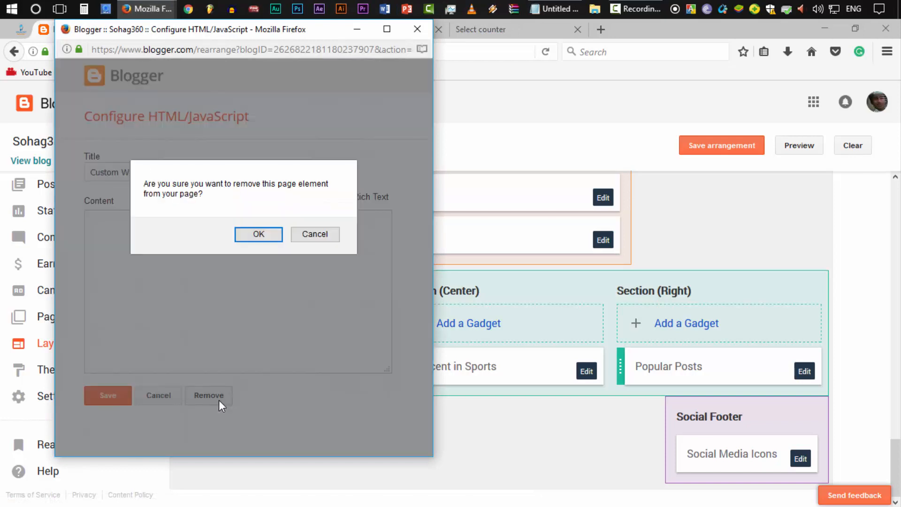
{"action": "left_click", "coordinate": [261, 234]}
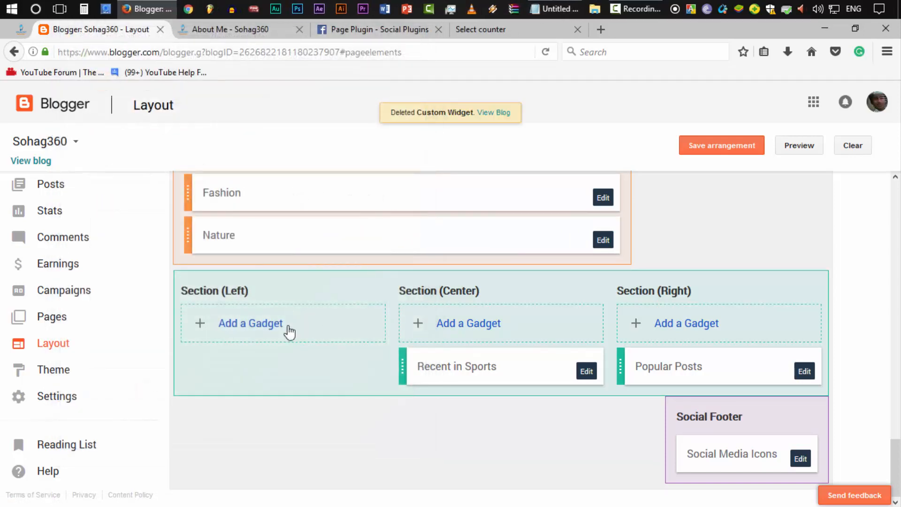
Step: Add a Profile gadget titled About Me to the footer's Section (Left), keeping Show about me enabled, and save it
{"action": "left_click", "coordinate": [248, 324]}
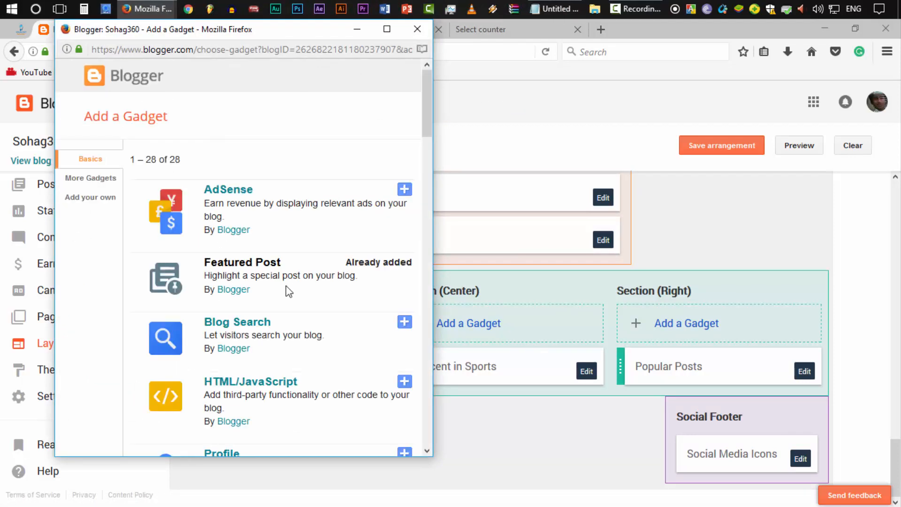
{"action": "scroll", "coordinate": [282, 292], "scroll_direction": "down", "scroll_amount": 3}
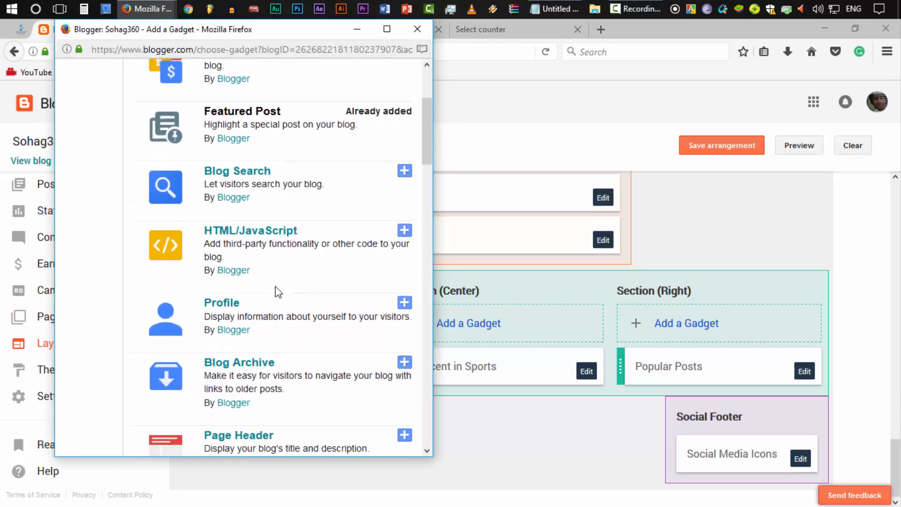
{"action": "left_click", "coordinate": [404, 304]}
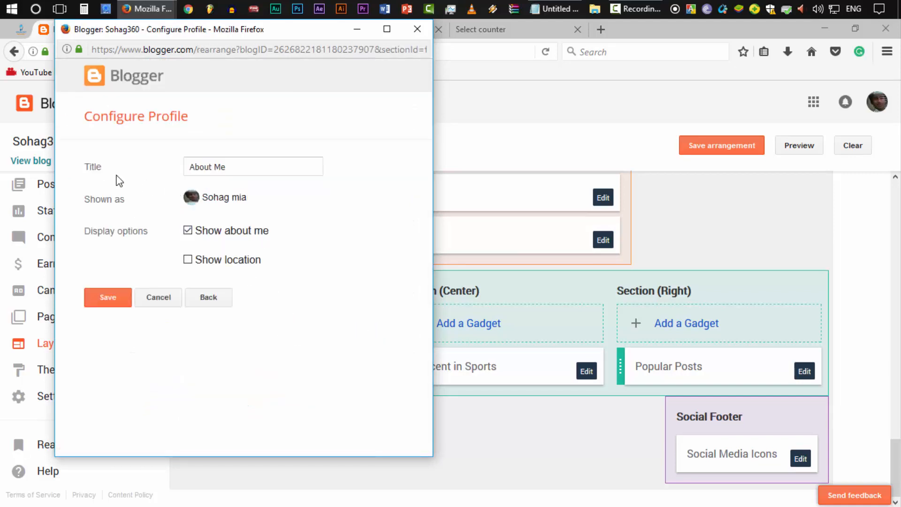
{"action": "left_click_drag", "start_coordinate": [231, 168], "coordinate": [141, 197]}
{"action": "left_click", "coordinate": [123, 199]}
{"action": "left_click", "coordinate": [115, 299]}
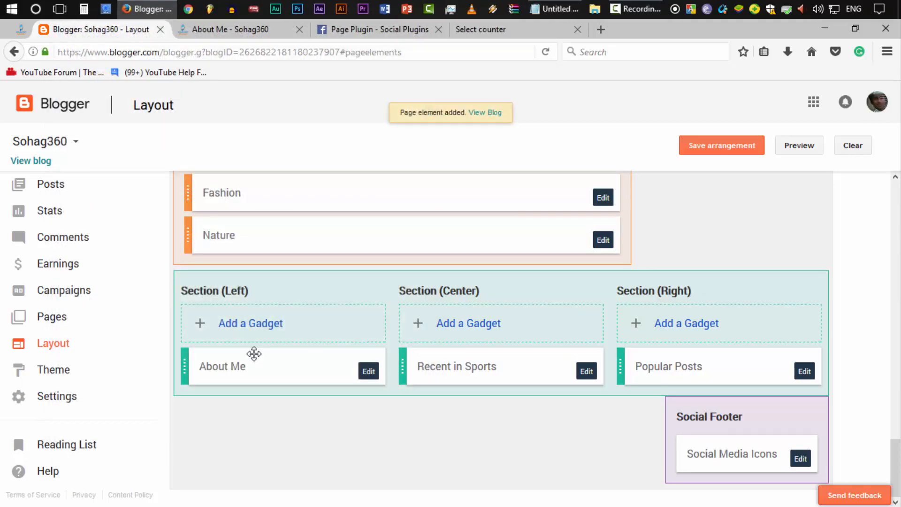
Step: View the blog, check the About Me section in its footer, and open the complete profile to review its details
{"action": "left_click", "coordinate": [489, 114]}
{"action": "left_click", "coordinate": [211, 31]}
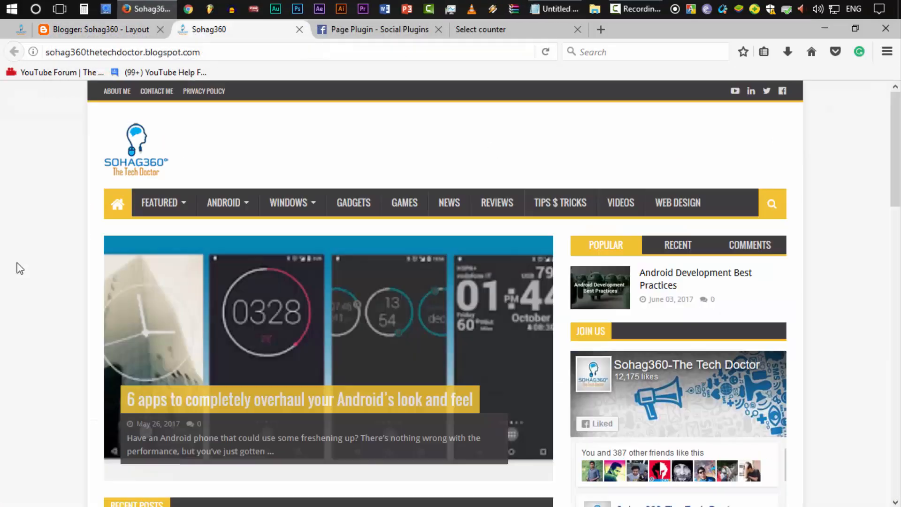
{"action": "scroll", "coordinate": [30, 359], "scroll_direction": "down", "scroll_amount": 15}
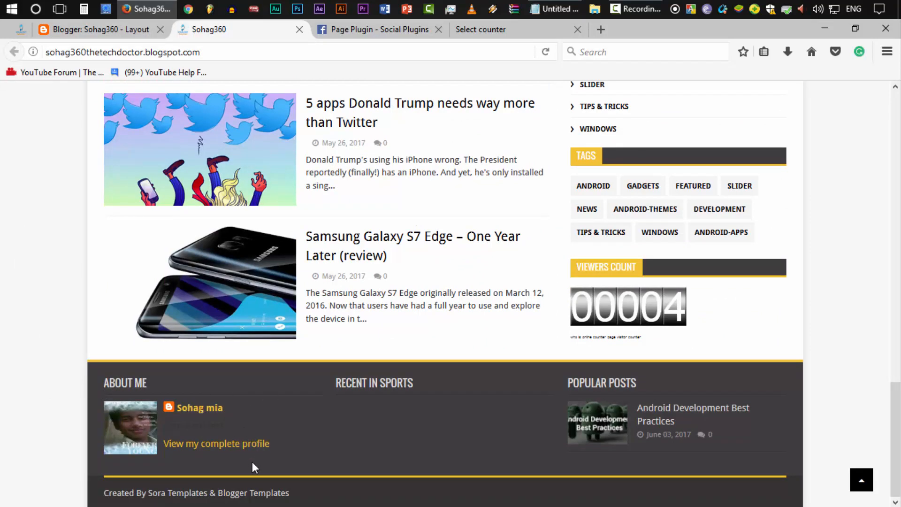
{"action": "left_click", "coordinate": [227, 447]}
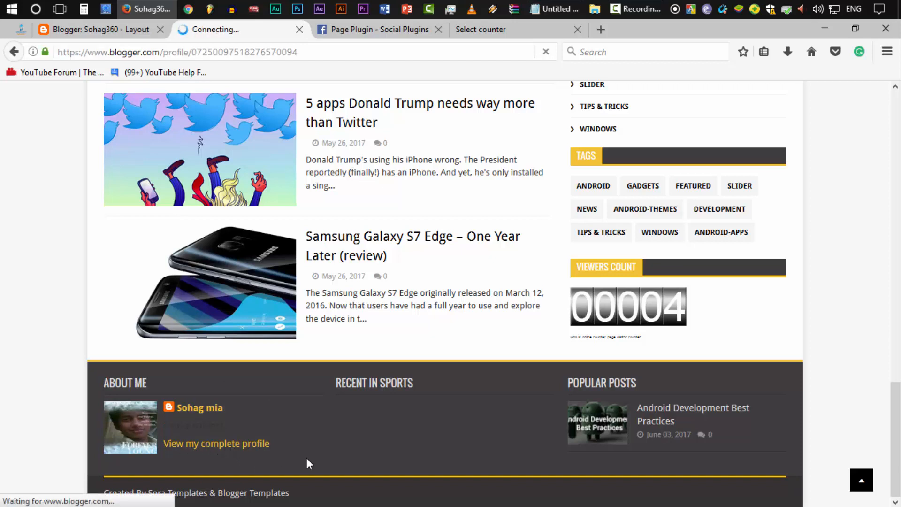
{"action": "scroll", "coordinate": [561, 374], "scroll_direction": "down", "scroll_amount": 5}
{"action": "scroll", "coordinate": [561, 375], "scroll_direction": "up", "scroll_amount": 5}
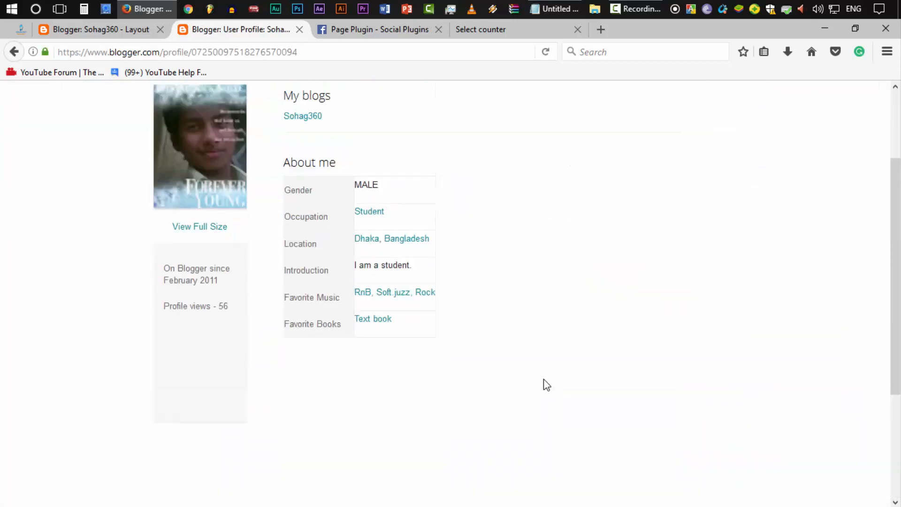
Step: Edit the Blogger user profile to replace the profile photo with a new picture, then save the profile
{"action": "left_click", "coordinate": [745, 165]}
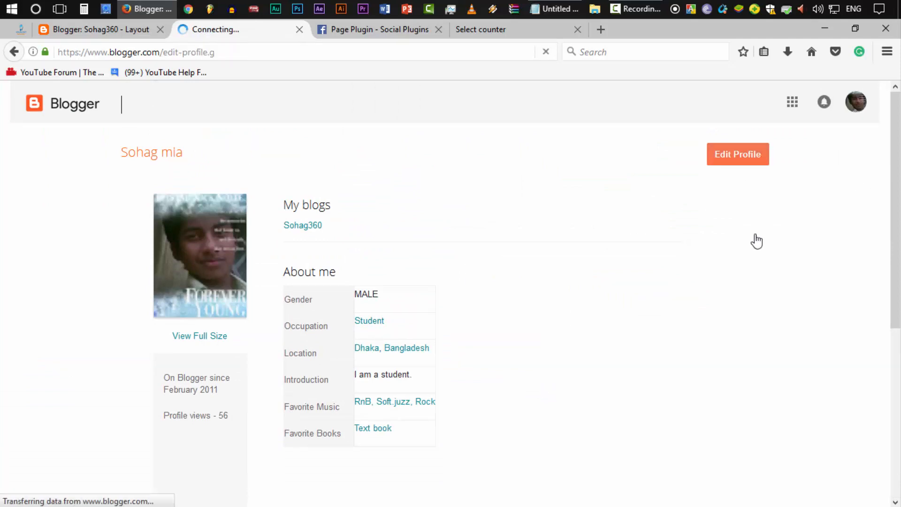
{"action": "scroll", "coordinate": [334, 339], "scroll_direction": "down", "scroll_amount": 5}
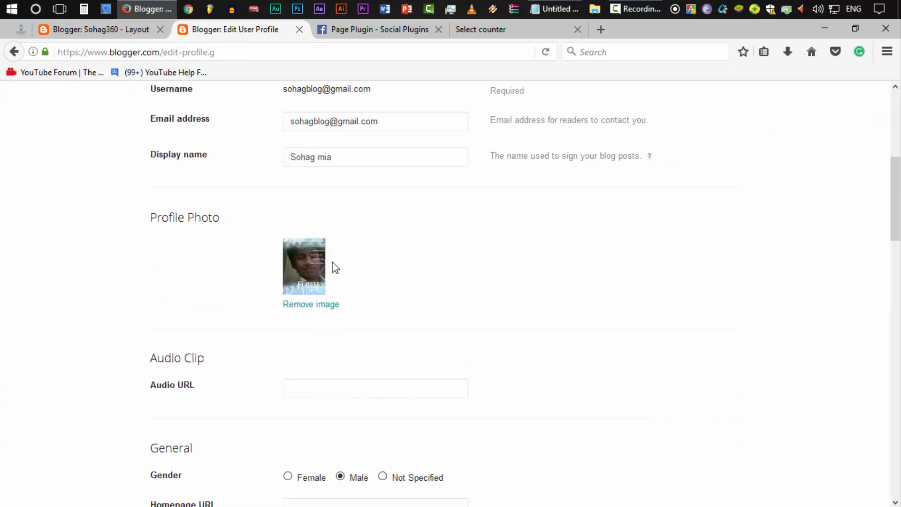
{"action": "left_click", "coordinate": [311, 305]}
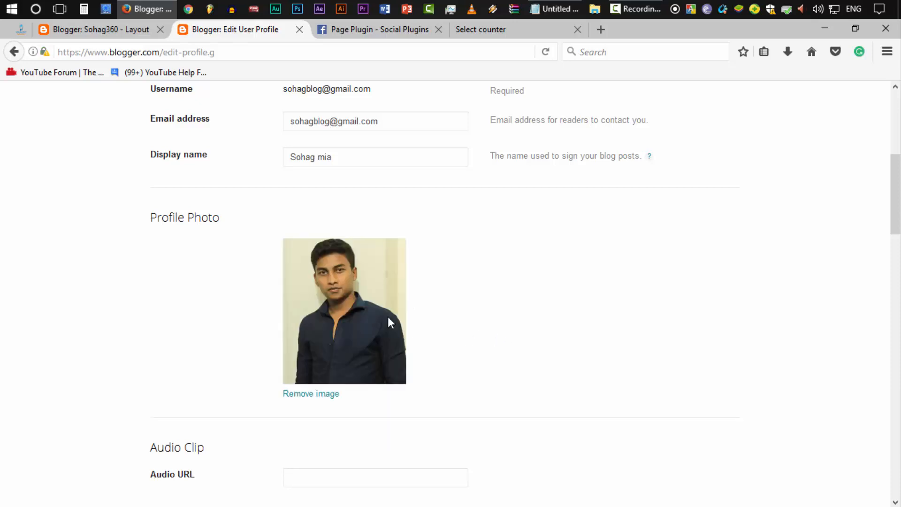
{"action": "scroll", "coordinate": [389, 376], "scroll_direction": "down", "scroll_amount": 15}
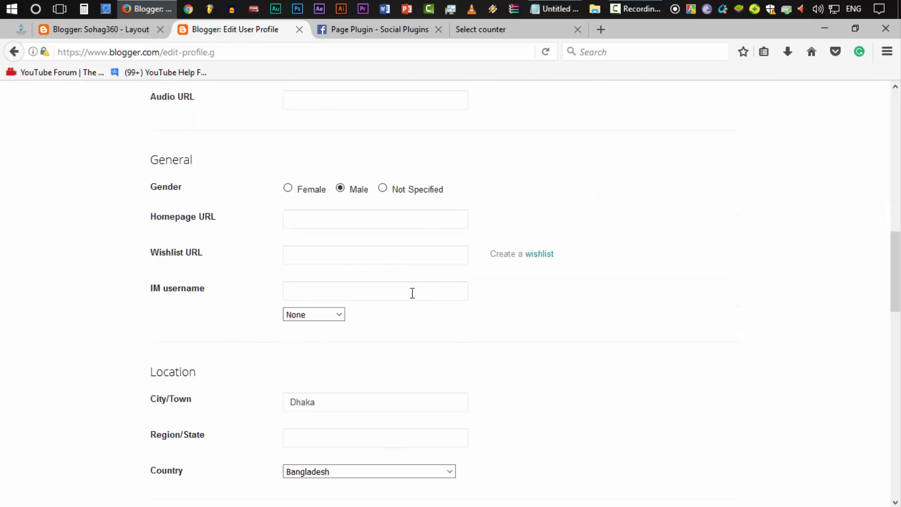
{"action": "scroll", "coordinate": [355, 258], "scroll_direction": "down", "scroll_amount": 6}
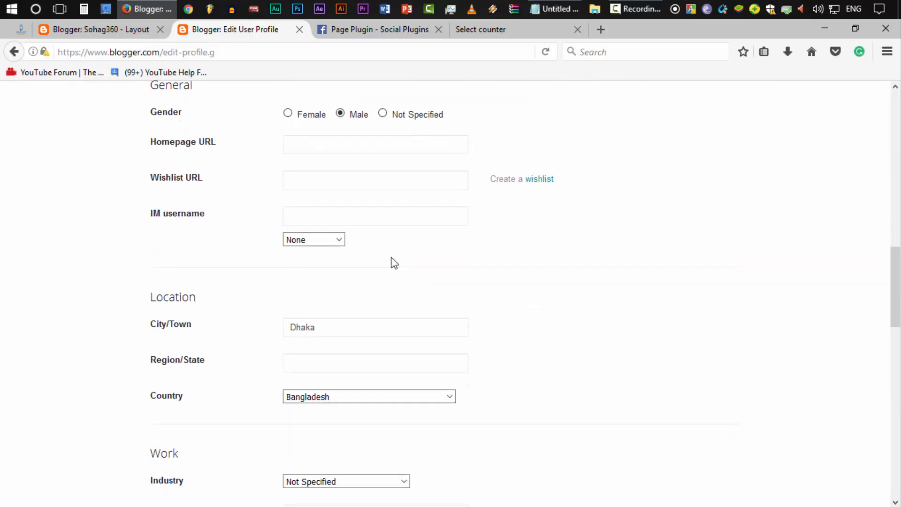
{"action": "scroll", "coordinate": [574, 294], "scroll_direction": "down", "scroll_amount": 15}
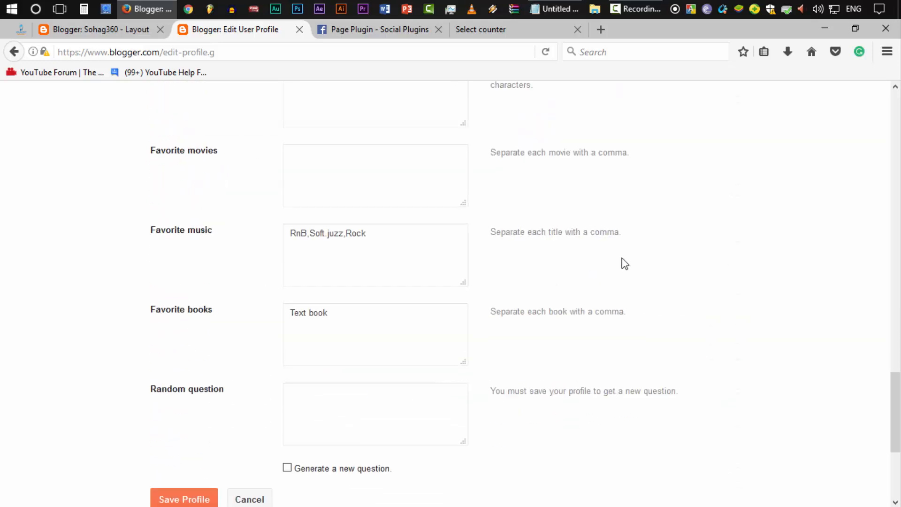
{"action": "left_click", "coordinate": [190, 288]}
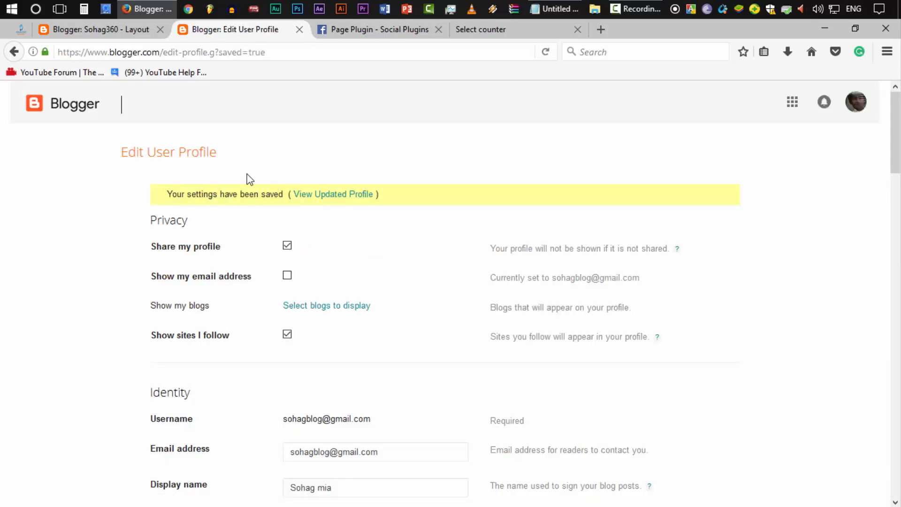
Step: View the blog again from the layout, close the Page Plugin and Select counter pages, and check the footer's About Me photo and profile link
{"action": "left_click", "coordinate": [109, 36]}
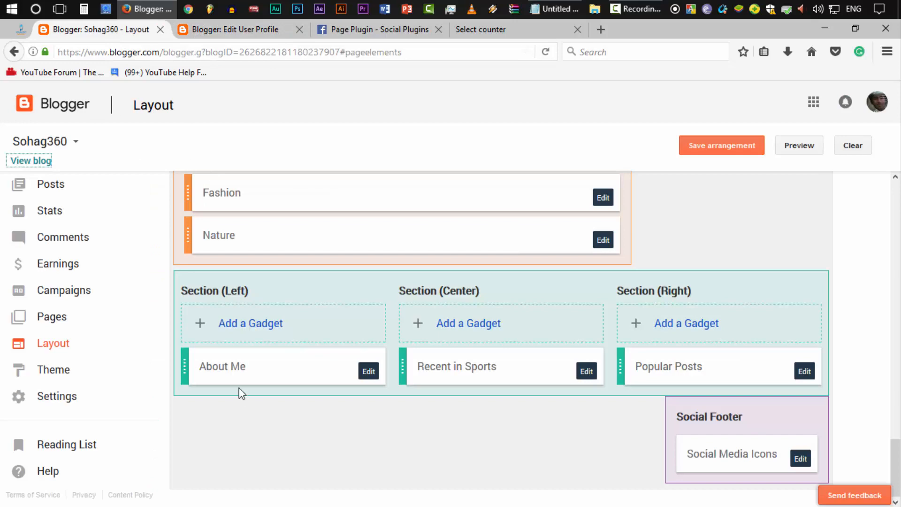
{"action": "left_click", "coordinate": [31, 161]}
{"action": "left_click", "coordinate": [436, 30]}
{"action": "left_click", "coordinate": [435, 30]}
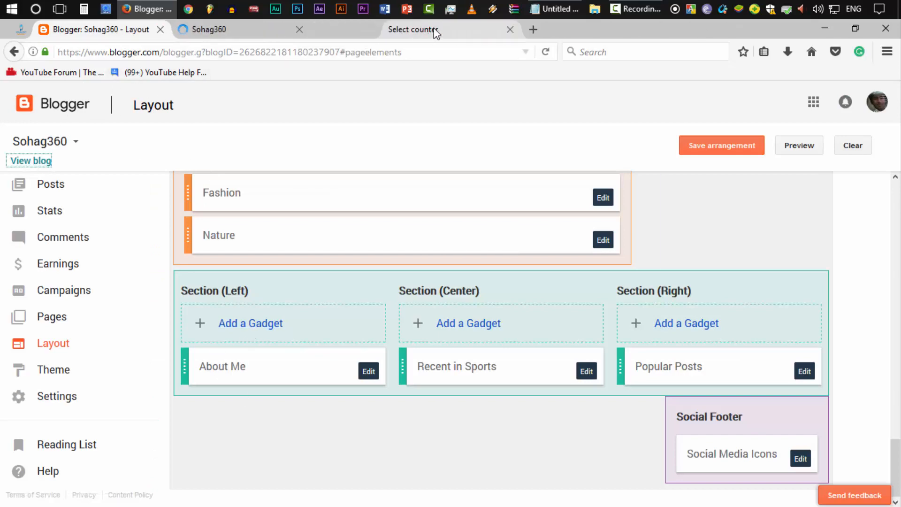
{"action": "left_click", "coordinate": [435, 30]}
{"action": "left_click", "coordinate": [265, 30]}
{"action": "scroll", "coordinate": [471, 338], "scroll_direction": "down", "scroll_amount": 20}
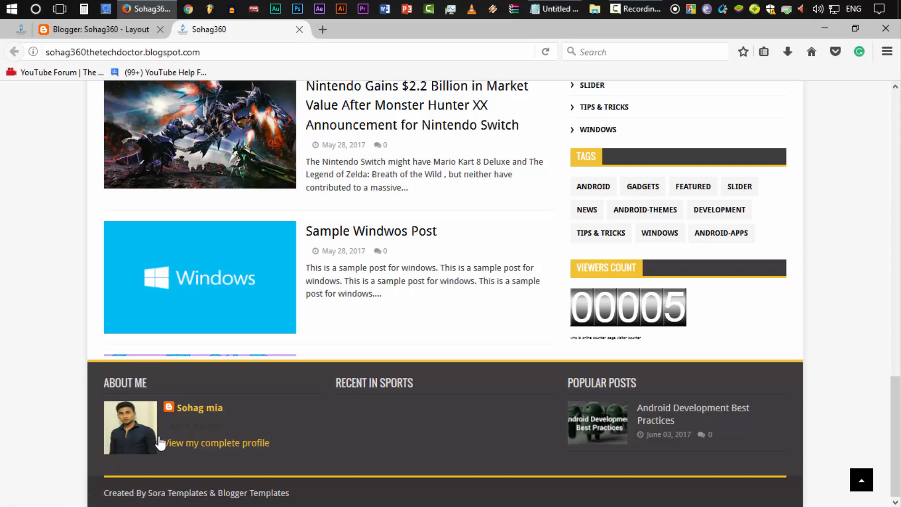
{"action": "left_click", "coordinate": [184, 408]}
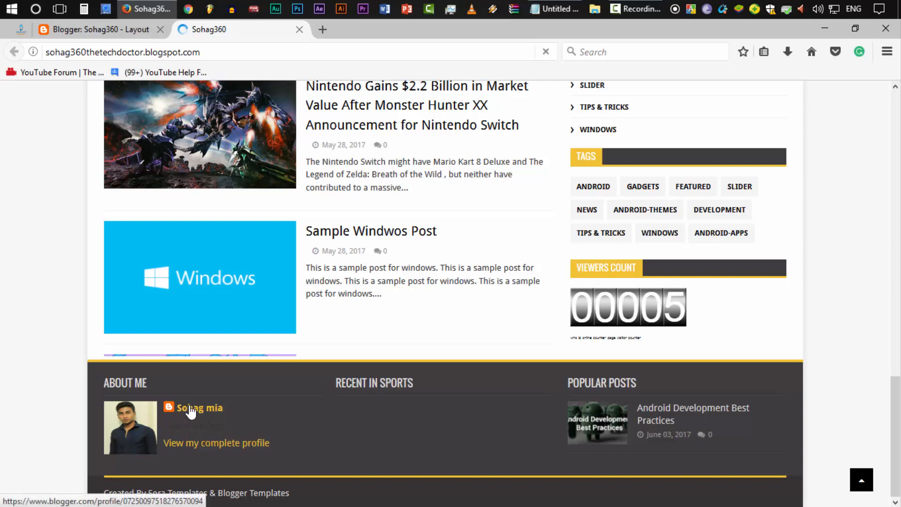
{"action": "middle_click", "coordinate": [384, 333]}
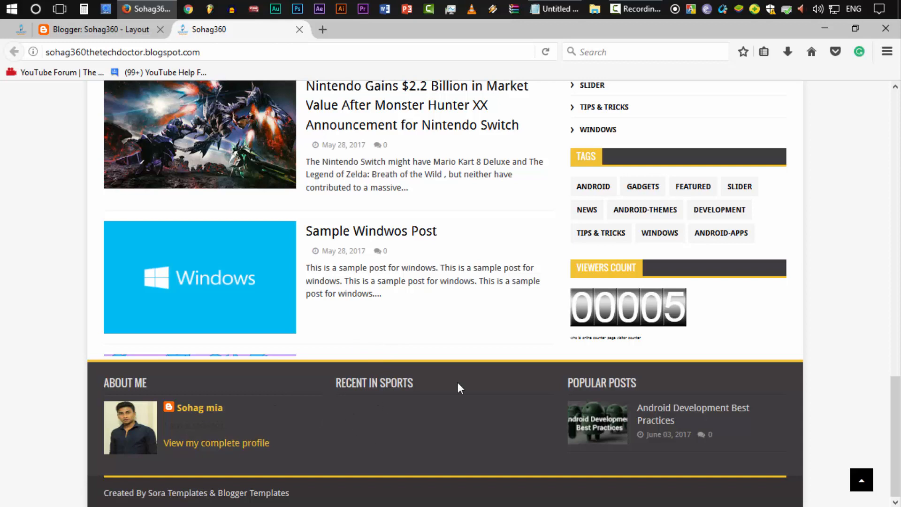
Step: In Section (Center), retitle the Recent in Sports gadget as Recent in Android, set its content to 3/Android/post-per-tag, and save it
{"action": "left_click", "coordinate": [114, 30]}
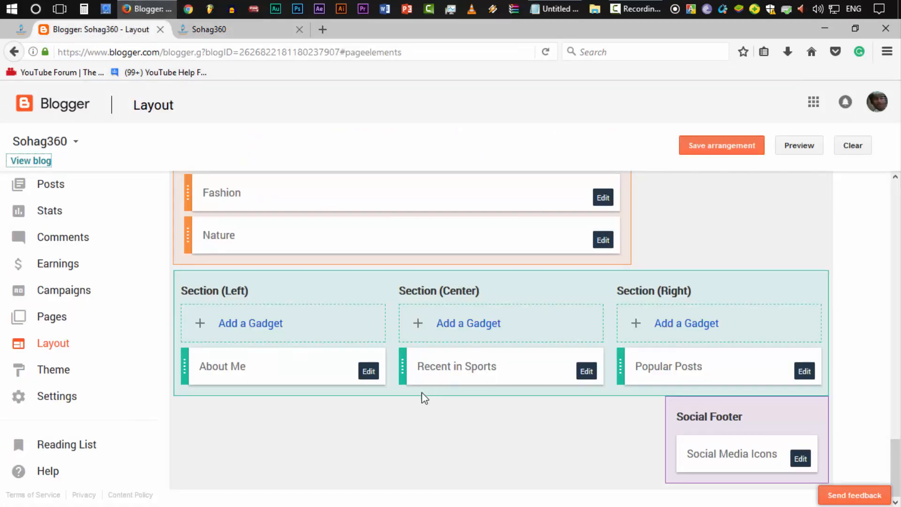
{"action": "left_click", "coordinate": [583, 374]}
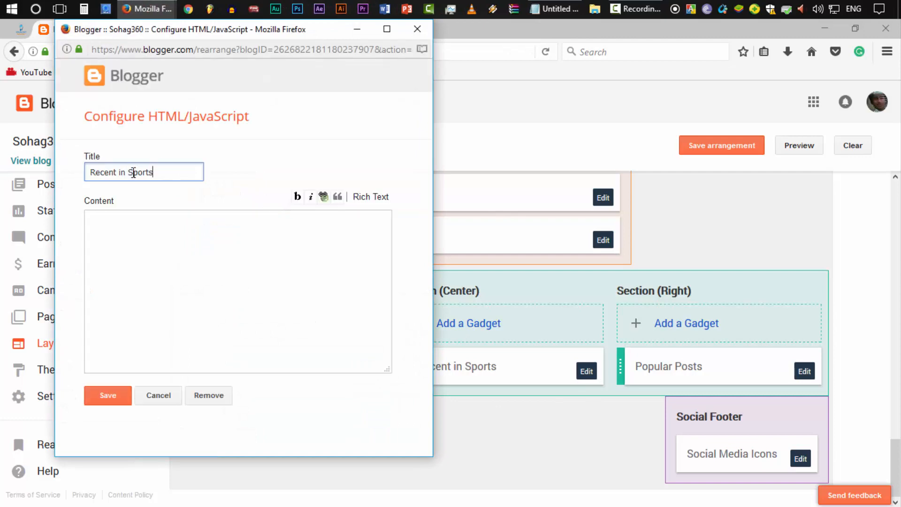
{"action": "double_click", "coordinate": [129, 173]}
{"action": "type", "text": "Android"}
{"action": "left_click", "coordinate": [244, 263]}
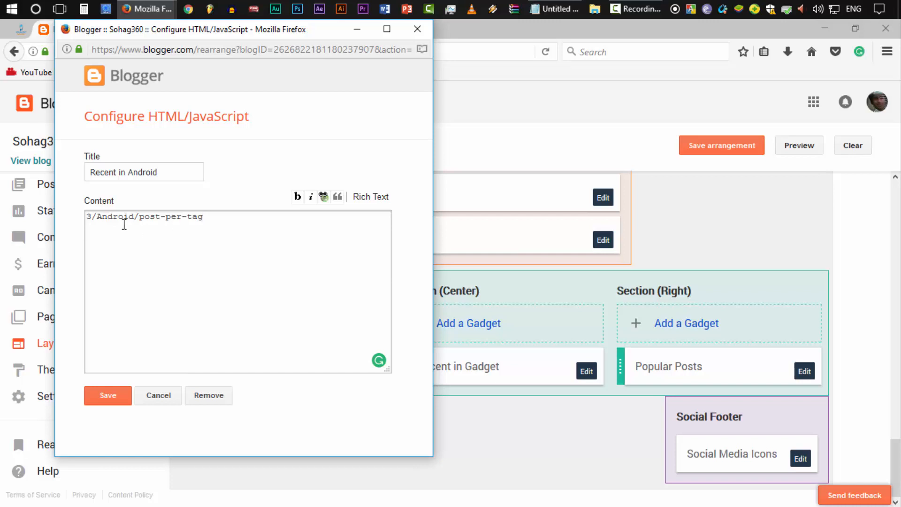
{"action": "left_click_drag", "start_coordinate": [264, 232], "coordinate": [154, 248]}
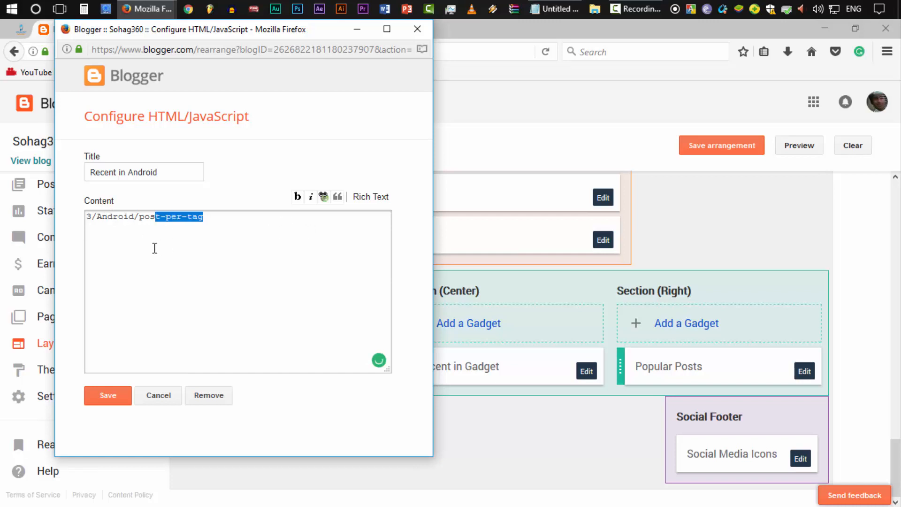
{"action": "left_click", "coordinate": [162, 228]}
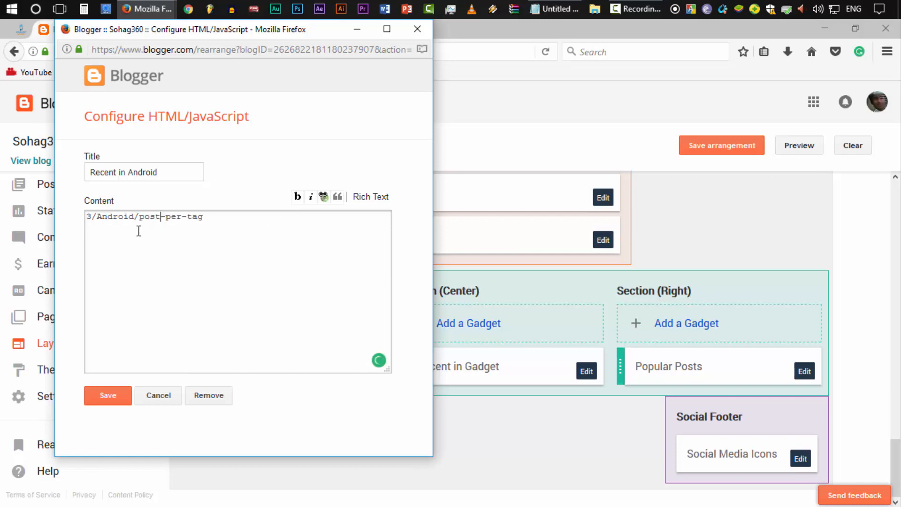
{"action": "left_click_drag", "start_coordinate": [138, 229], "coordinate": [243, 227]}
{"action": "left_click", "coordinate": [241, 229]}
{"action": "left_click", "coordinate": [118, 397]}
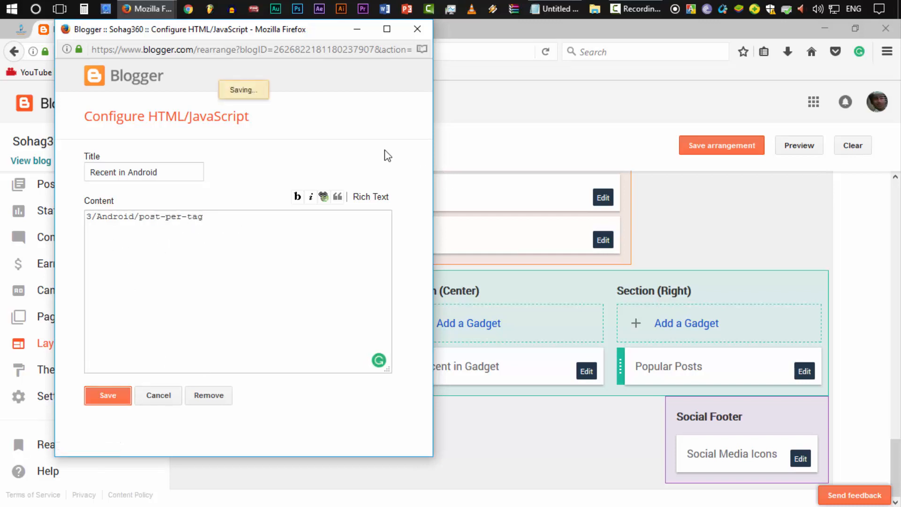
Step: View the blog from the layout and check the Recent in Android and Popular Posts sections in its footer
{"action": "left_click", "coordinate": [518, 113]}
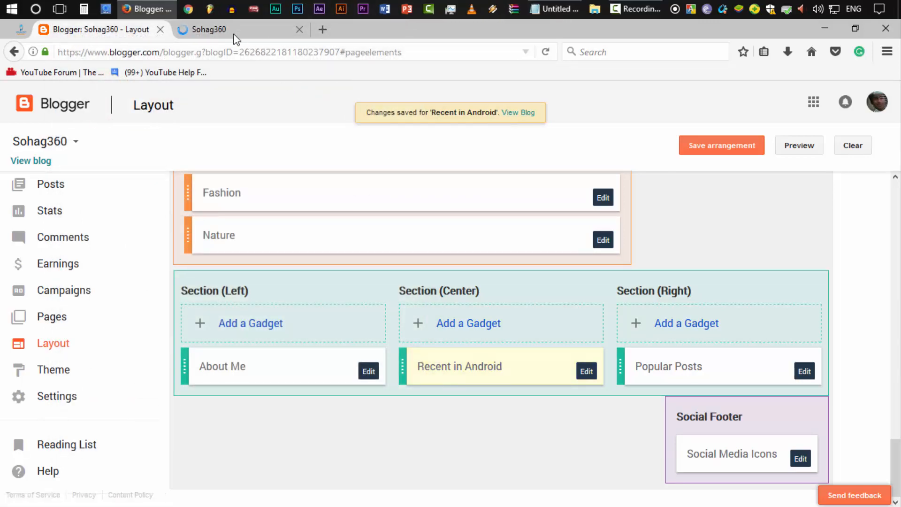
{"action": "left_click", "coordinate": [233, 31]}
{"action": "scroll", "coordinate": [37, 288], "scroll_direction": "down", "scroll_amount": 15}
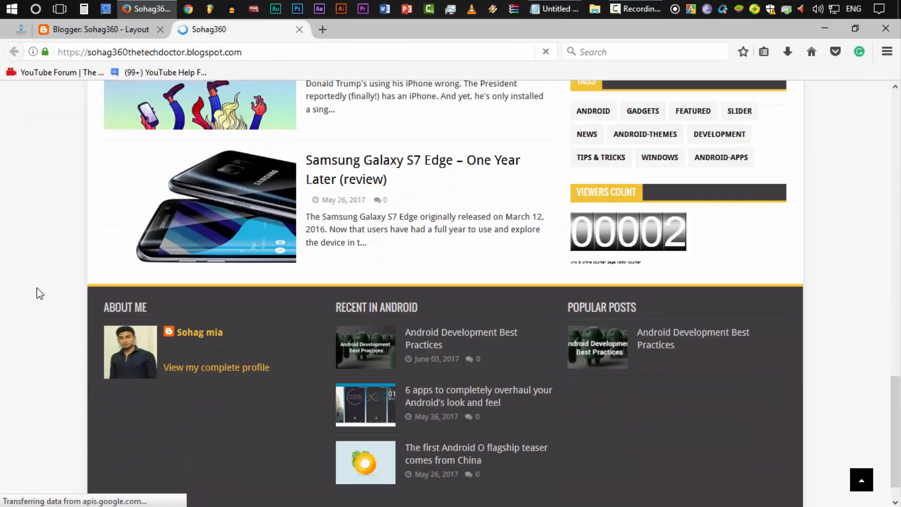
{"action": "scroll", "coordinate": [9, 307], "scroll_direction": "down", "scroll_amount": 2}
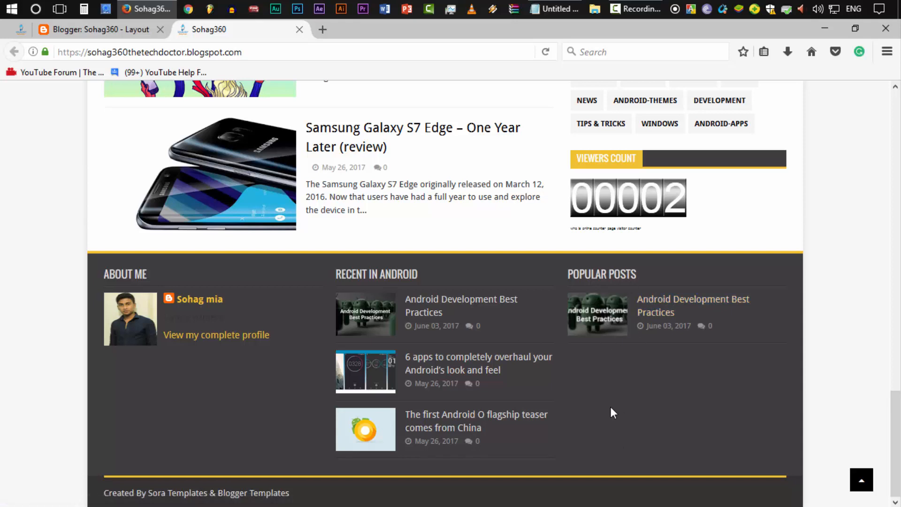
Step: In Section (Right), set the Popular Posts gadget to display up to 3 posts, and save it
{"action": "left_click", "coordinate": [108, 29]}
{"action": "left_click", "coordinate": [803, 372]}
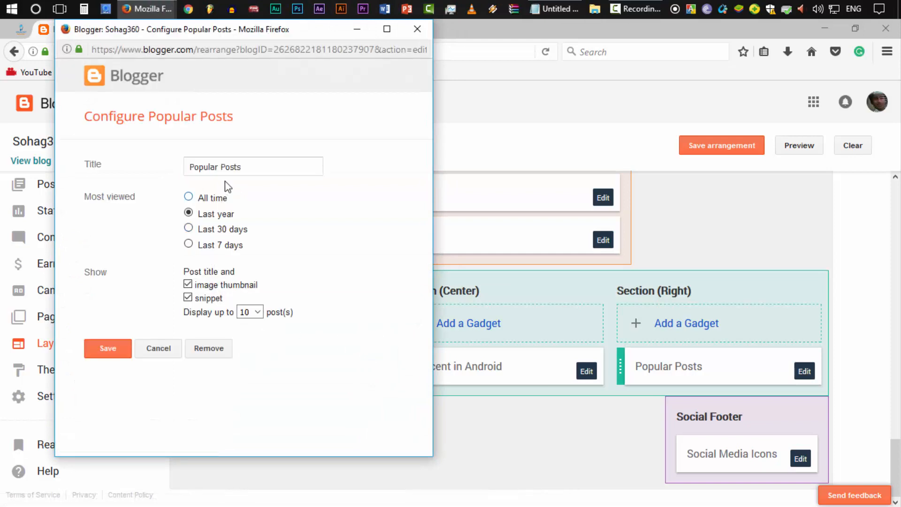
{"action": "left_click", "coordinate": [256, 314]}
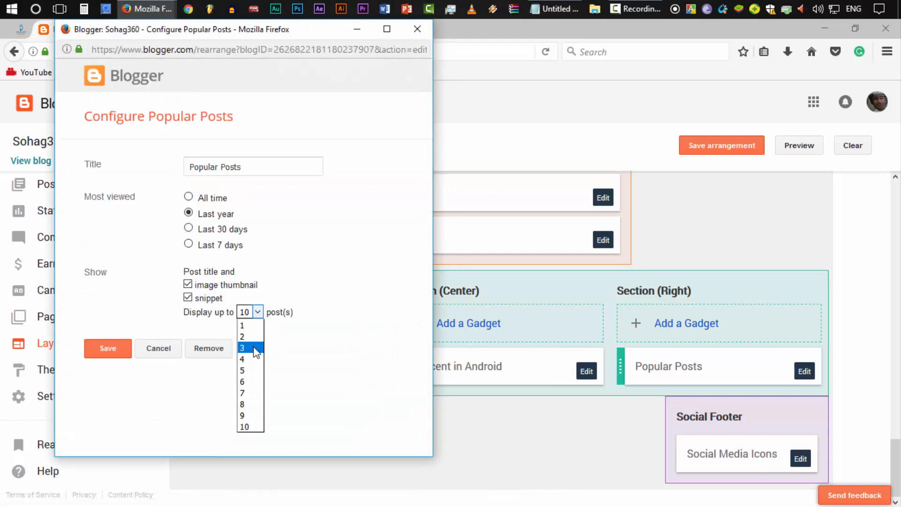
{"action": "left_click", "coordinate": [251, 349]}
{"action": "left_click", "coordinate": [108, 348]}
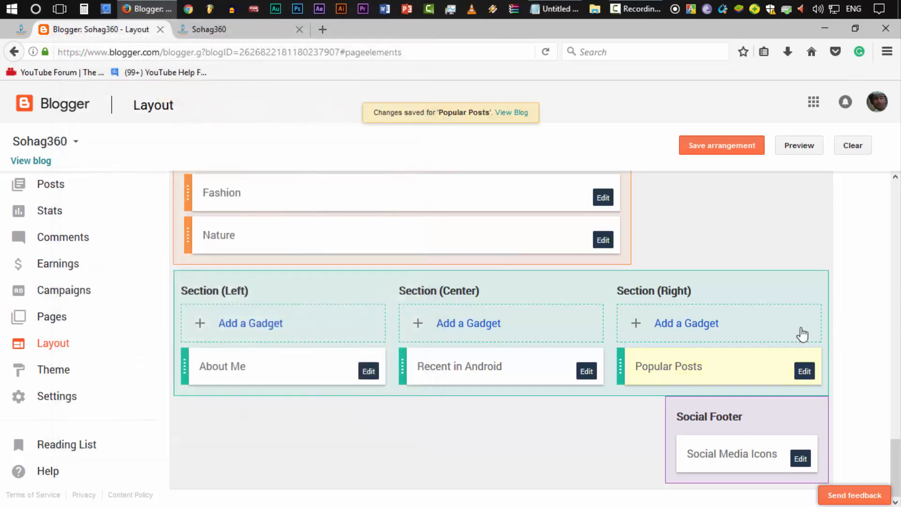
Step: Check the open blog's header social icons and its footer bar to see where social links belong
{"action": "left_click", "coordinate": [242, 30]}
{"action": "left_click", "coordinate": [101, 29]}
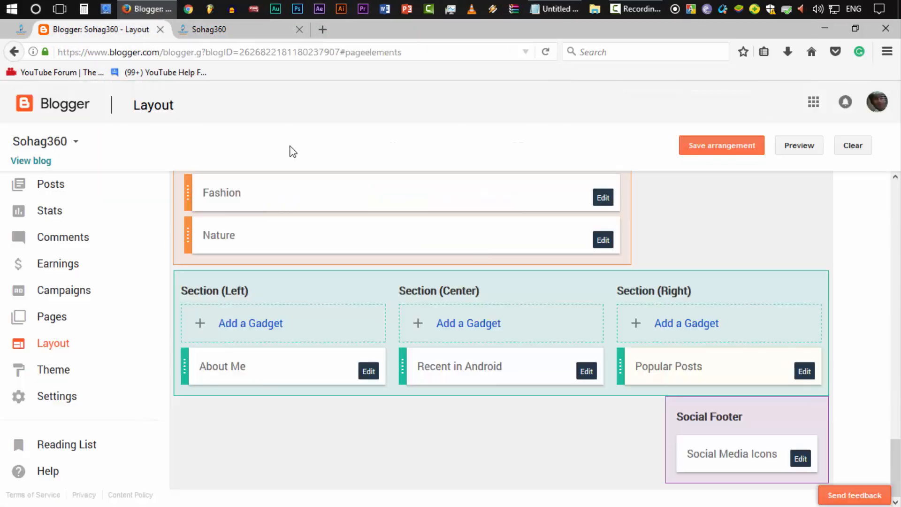
{"action": "left_click", "coordinate": [273, 34]}
{"action": "left_click", "coordinate": [885, 403]}
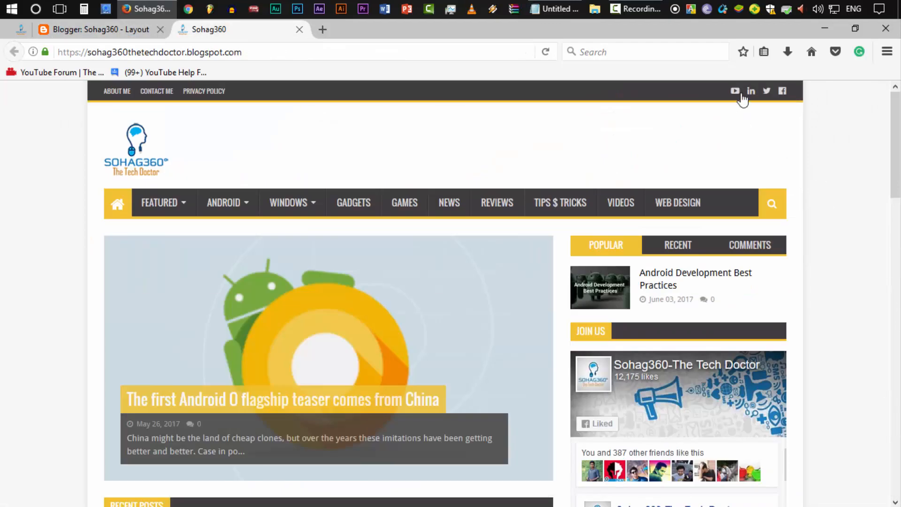
{"action": "middle_click", "coordinate": [850, 178]}
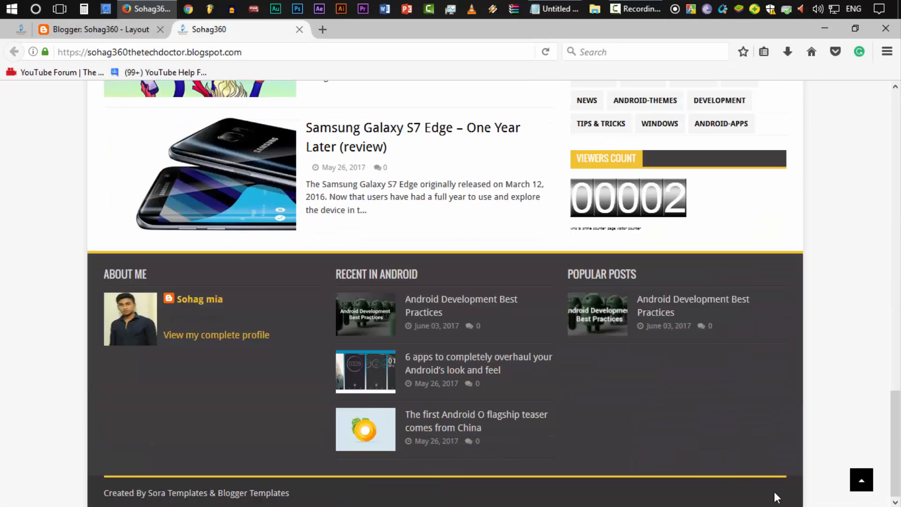
{"action": "left_click", "coordinate": [156, 36]}
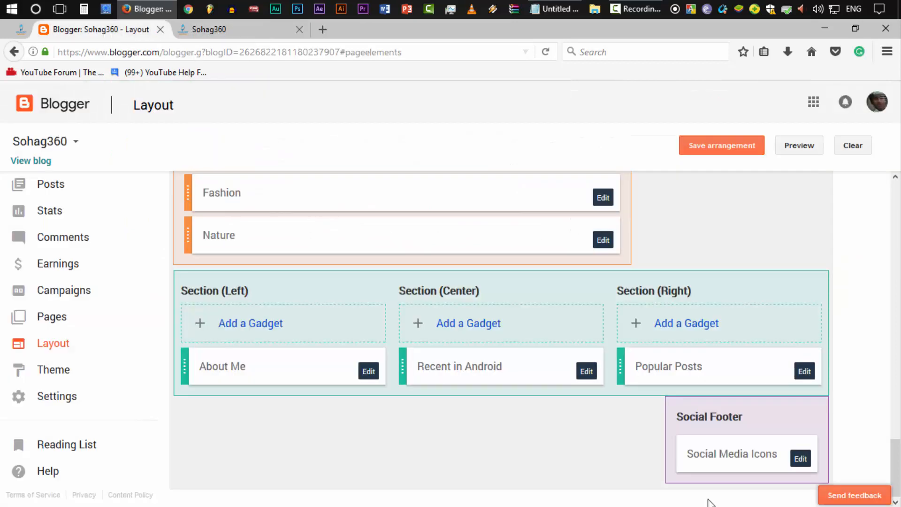
{"action": "left_click", "coordinate": [801, 458]}
{"action": "left_click", "coordinate": [239, 259]}
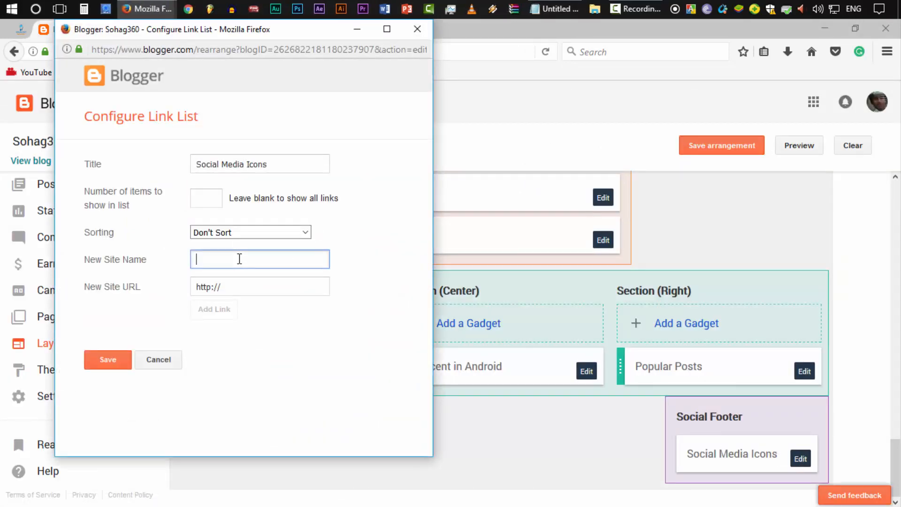
{"action": "type", "text": "facebook"}
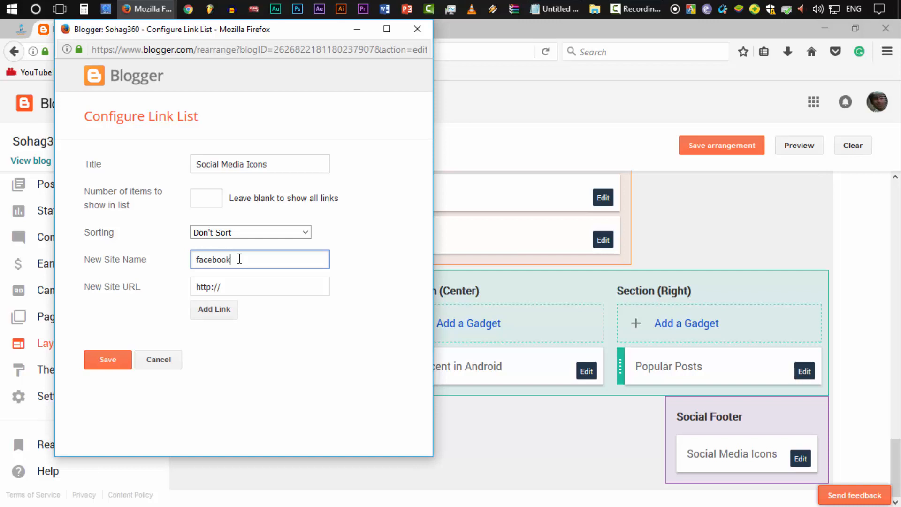
{"action": "left_click", "coordinate": [251, 286]}
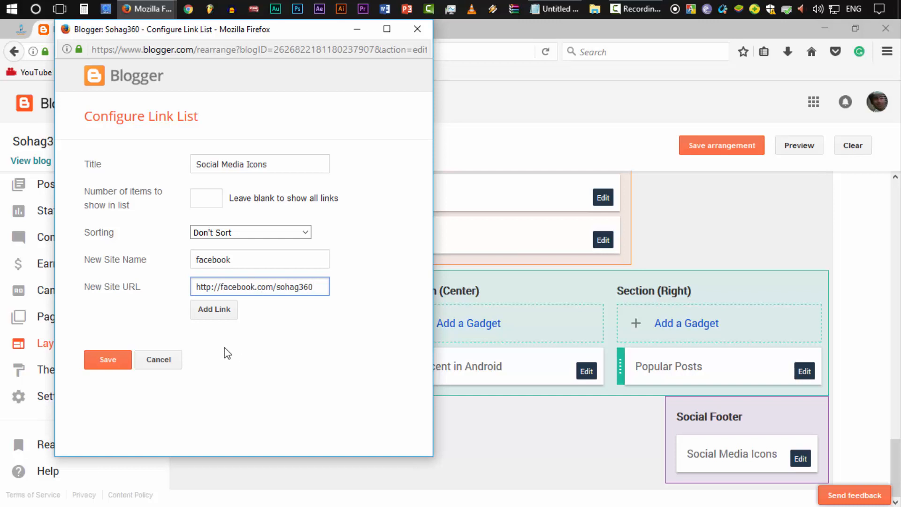
{"action": "left_click", "coordinate": [215, 309]}
{"action": "left_click", "coordinate": [112, 375]}
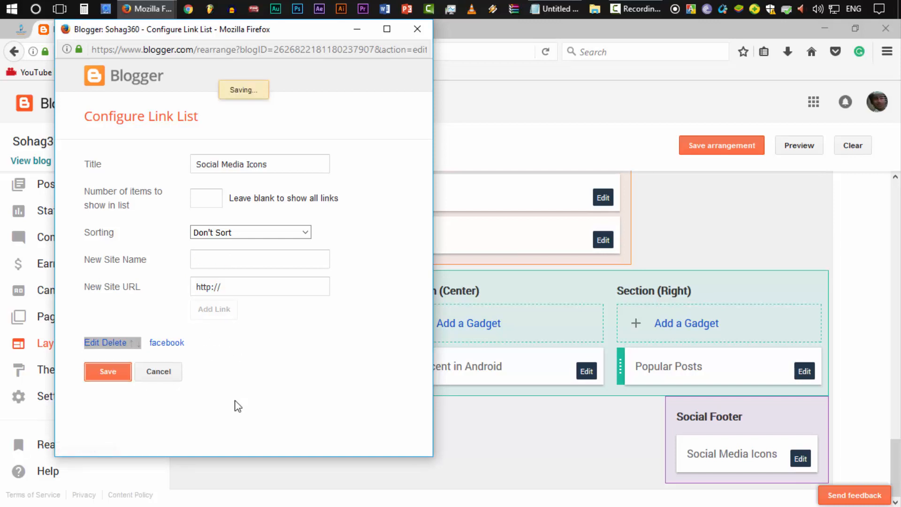
Step: View the blog again and examine the Facebook icon in its footer, the header icons and the sidebar sections
{"action": "left_click", "coordinate": [518, 114]}
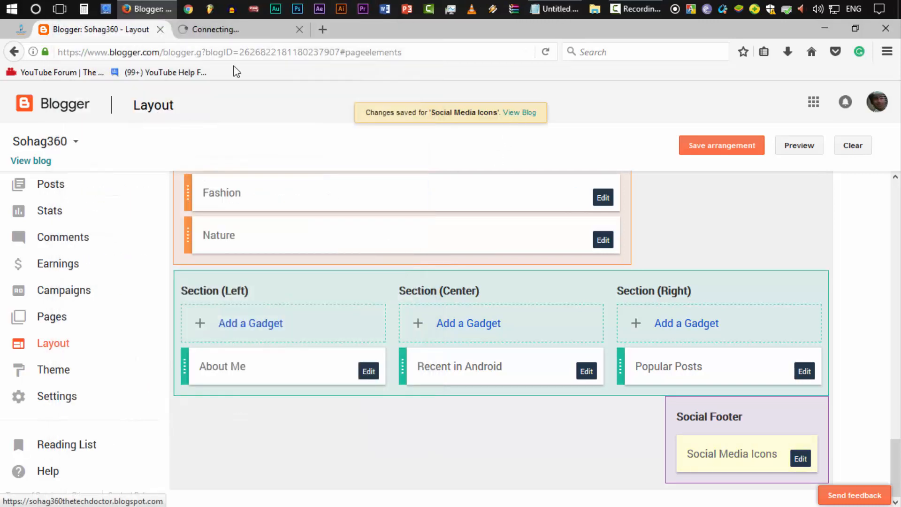
{"action": "left_click", "coordinate": [224, 30]}
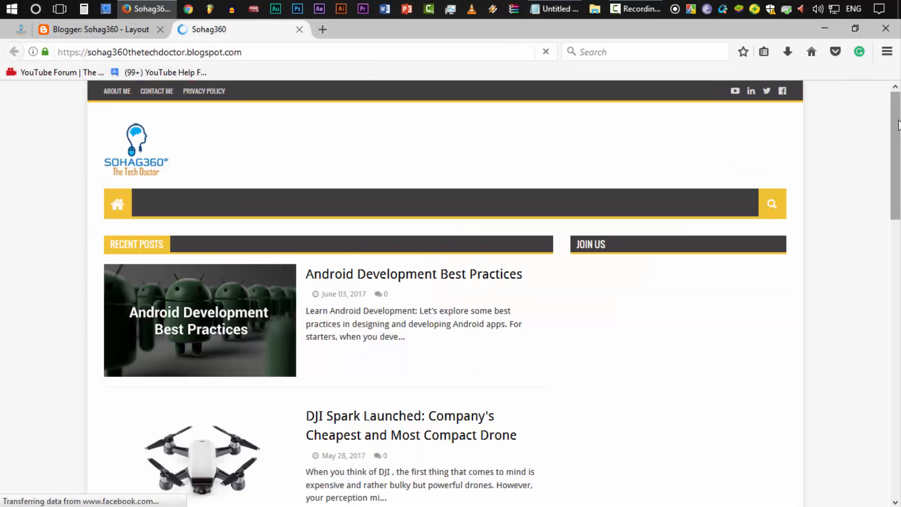
{"action": "left_click_drag", "start_coordinate": [889, 169], "coordinate": [898, 491]}
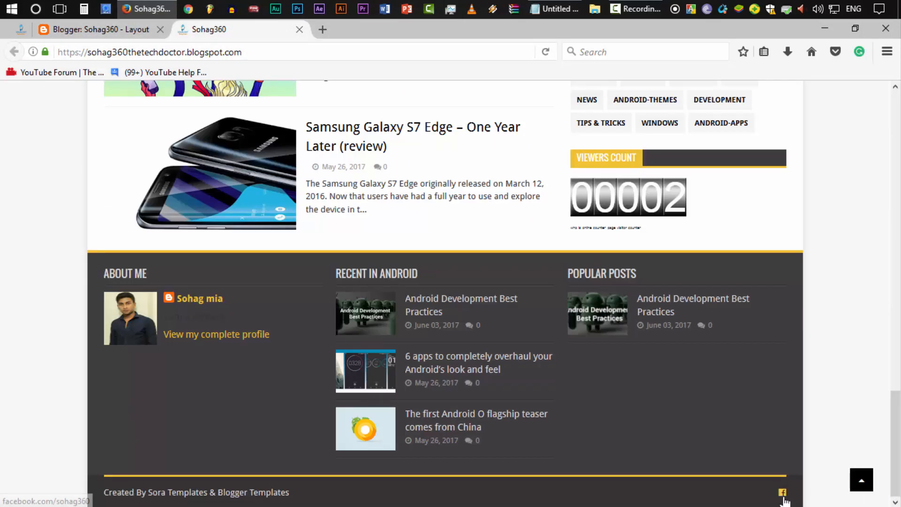
{"action": "middle_click", "coordinate": [845, 420]}
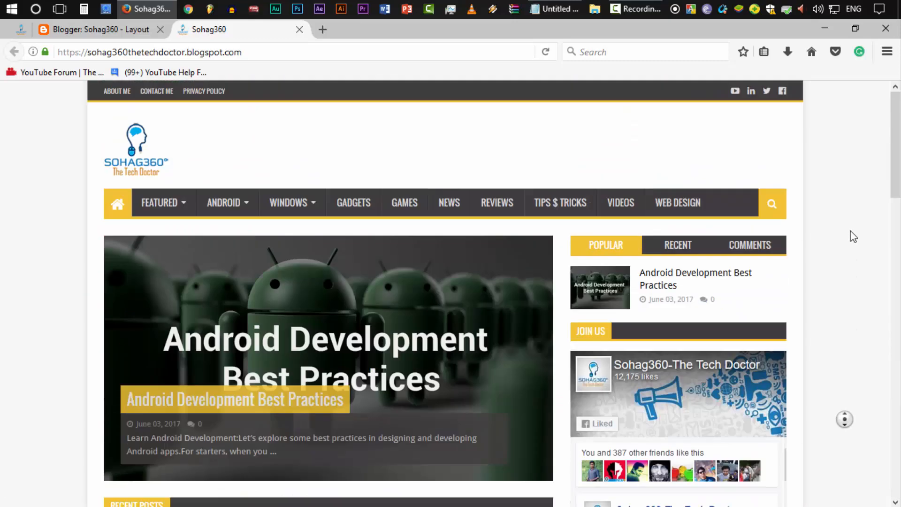
{"action": "middle_click", "coordinate": [851, 233]}
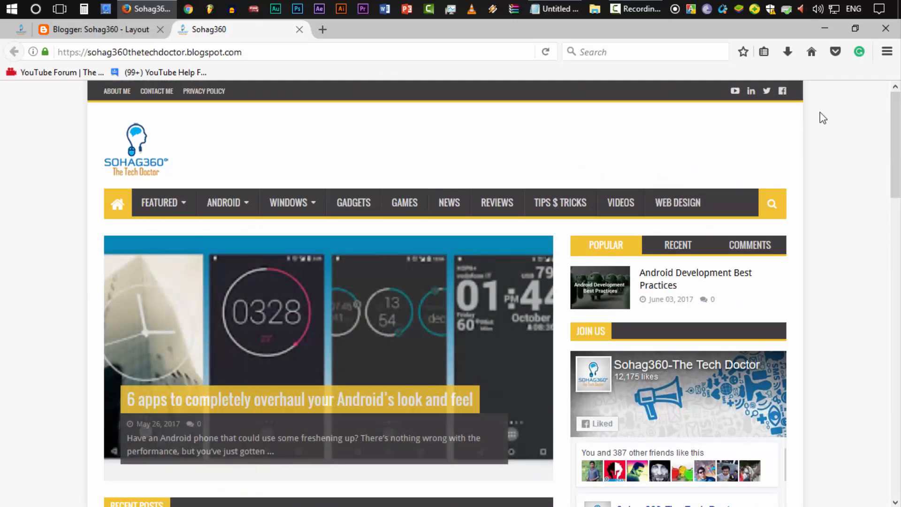
{"action": "left_click_drag", "start_coordinate": [896, 183], "coordinate": [845, 453]}
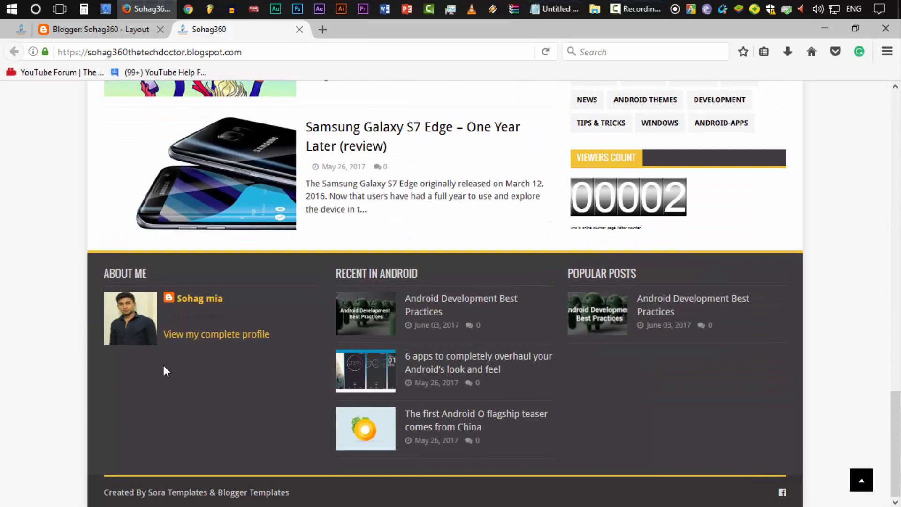
{"action": "scroll", "coordinate": [724, 215], "scroll_direction": "up", "scroll_amount": 18}
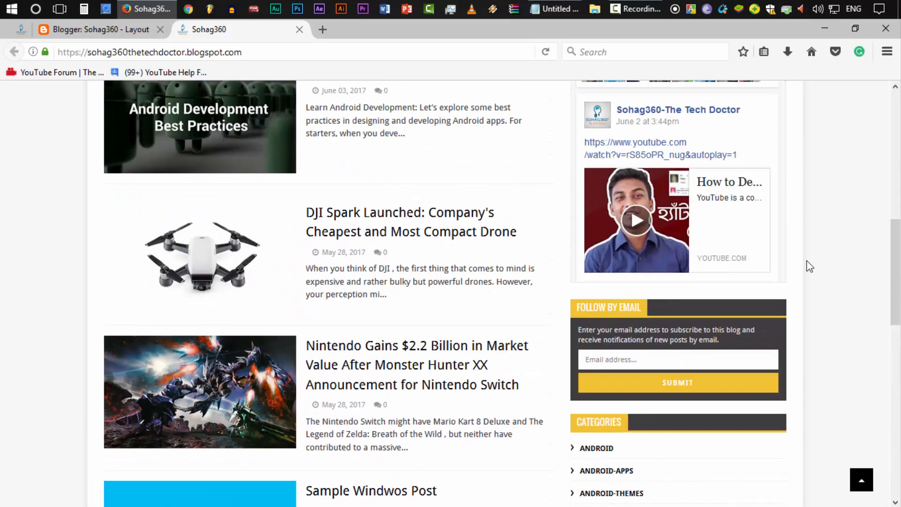
{"action": "scroll", "coordinate": [164, 155], "scroll_direction": "down", "scroll_amount": 15}
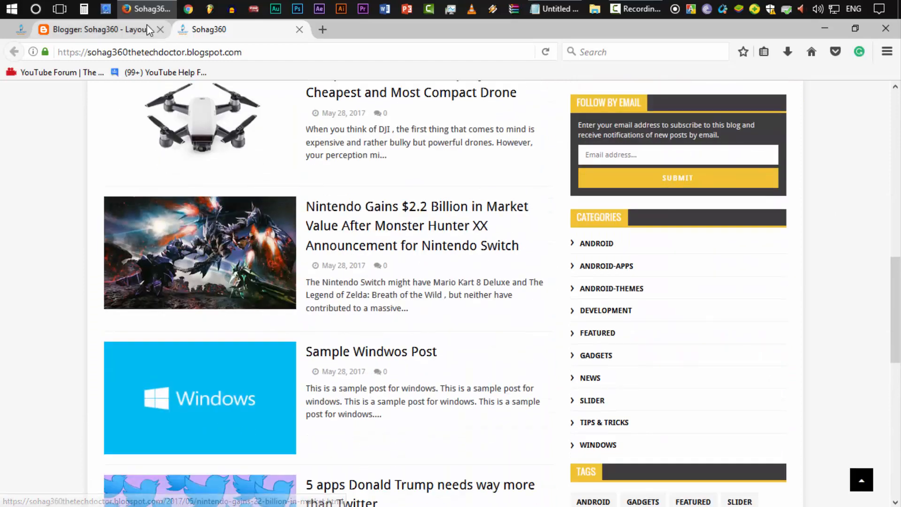
Step: Return to the blog layout and review the gadgets listed under Featured Widgets
{"action": "left_click", "coordinate": [107, 30]}
{"action": "scroll", "coordinate": [361, 394], "scroll_direction": "up", "scroll_amount": 15}
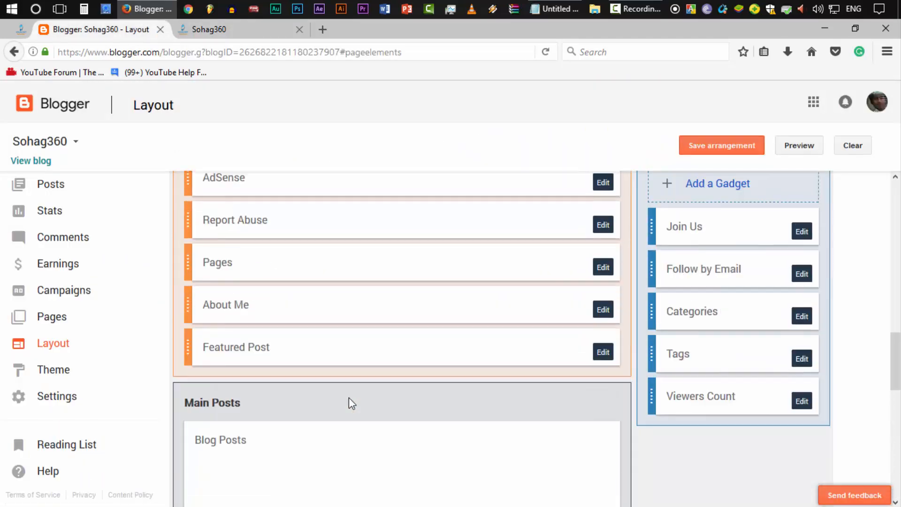
{"action": "scroll", "coordinate": [295, 409], "scroll_direction": "down", "scroll_amount": 3}
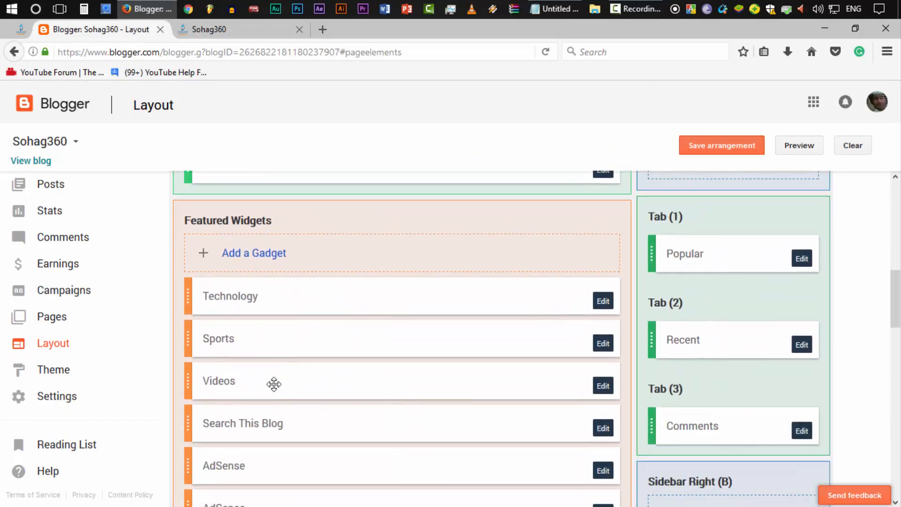
{"action": "scroll", "coordinate": [316, 342], "scroll_direction": "down", "scroll_amount": 5}
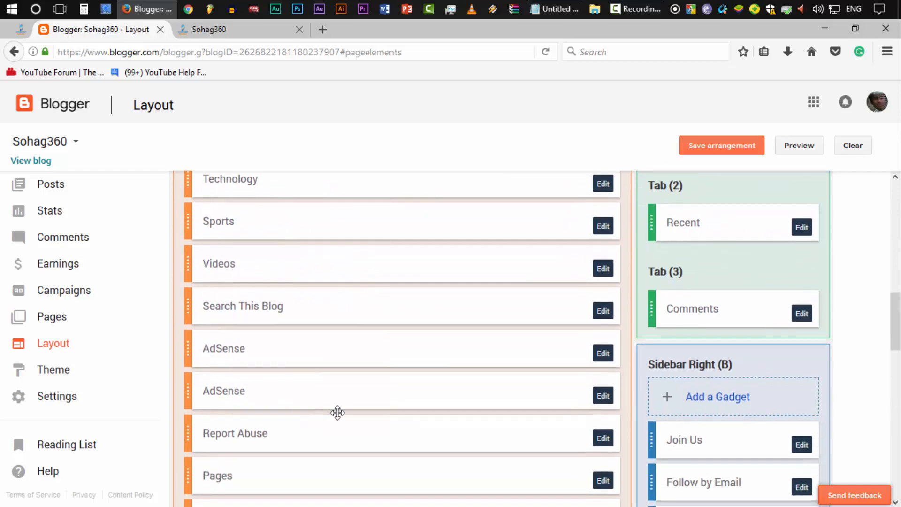
{"action": "scroll", "coordinate": [300, 413], "scroll_direction": "down", "scroll_amount": 3}
{"action": "scroll", "coordinate": [301, 416], "scroll_direction": "up", "scroll_amount": 7}
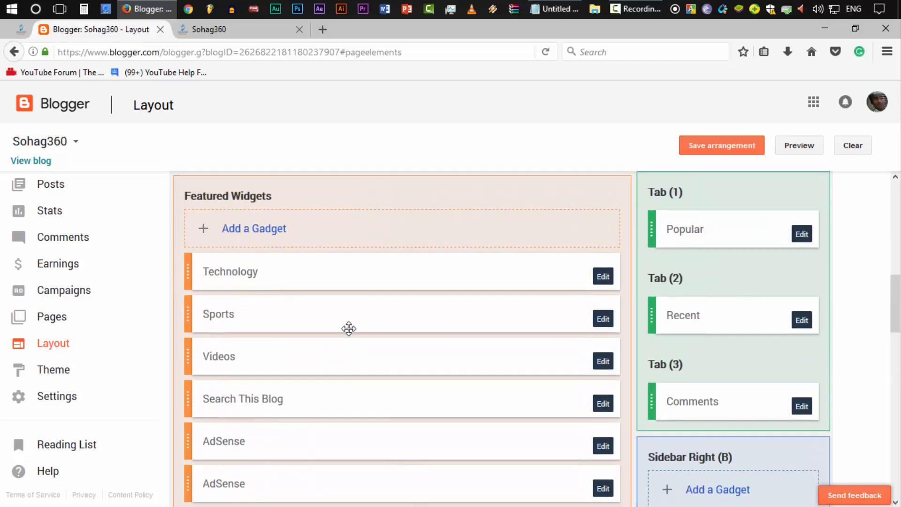
Step: Examine the category sections on the reference blog thetechdoctor360.blogspot.com, such as Android, Gadgets, More Android, More Gadgets and News
{"action": "left_click", "coordinate": [21, 30]}
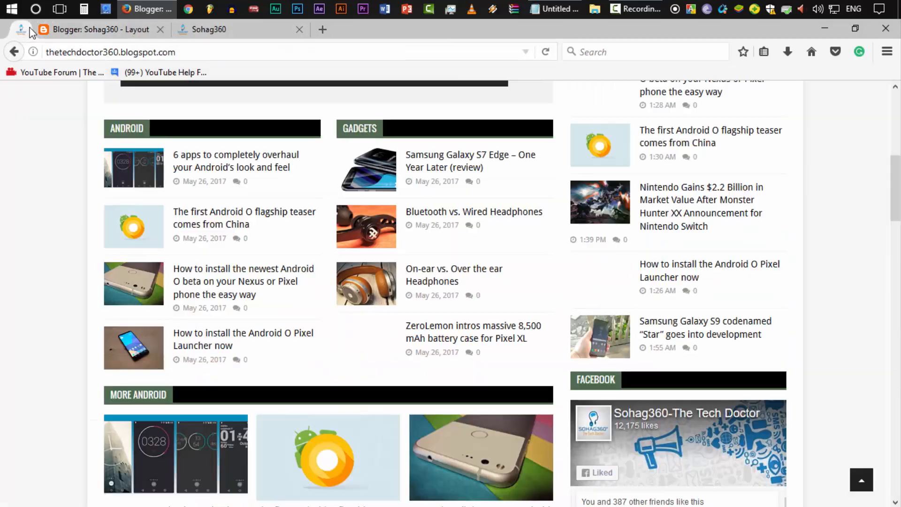
{"action": "scroll", "coordinate": [64, 343], "scroll_direction": "up", "scroll_amount": 3}
{"action": "scroll", "coordinate": [64, 343], "scroll_direction": "up", "scroll_amount": 2}
{"action": "scroll", "coordinate": [111, 253], "scroll_direction": "down", "scroll_amount": 4}
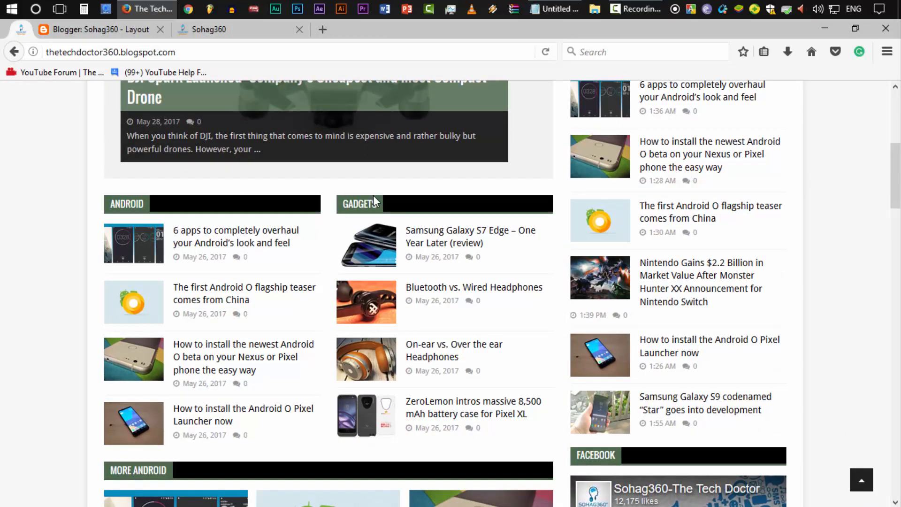
{"action": "scroll", "coordinate": [266, 239], "scroll_direction": "down", "scroll_amount": 4}
{"action": "scroll", "coordinate": [266, 239], "scroll_direction": "down", "scroll_amount": 1}
{"action": "scroll", "coordinate": [368, 292], "scroll_direction": "down", "scroll_amount": 5}
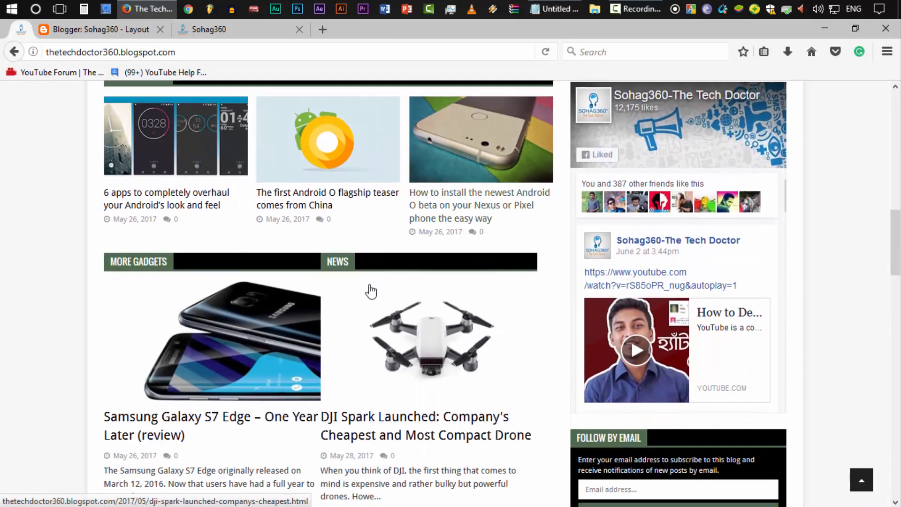
{"action": "scroll", "coordinate": [392, 238], "scroll_direction": "down", "scroll_amount": 5}
{"action": "scroll", "coordinate": [298, 287], "scroll_direction": "down", "scroll_amount": 8}
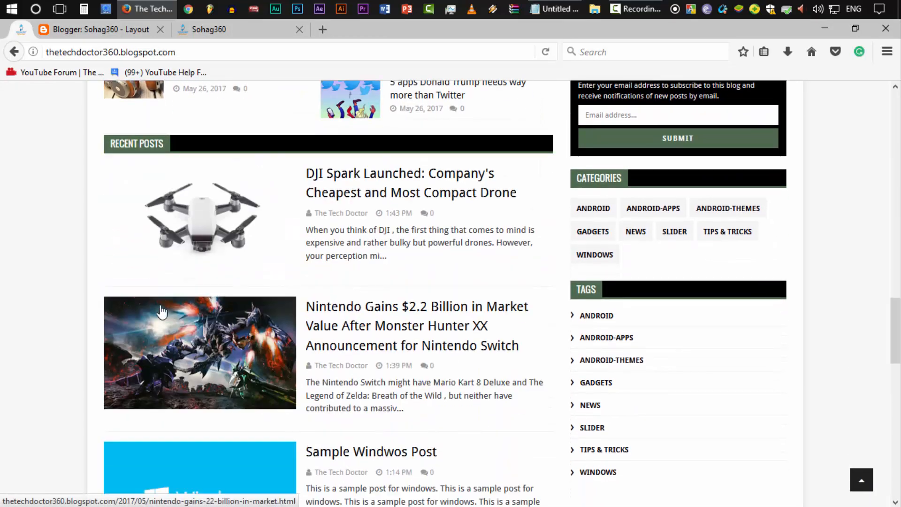
{"action": "scroll", "coordinate": [32, 336], "scroll_direction": "down", "scroll_amount": 10}
{"action": "scroll", "coordinate": [54, 352], "scroll_direction": "up", "scroll_amount": 8}
Step: Open the Technology gadget in Featured Widgets for editing and change its title to Android
{"action": "left_click", "coordinate": [100, 33]}
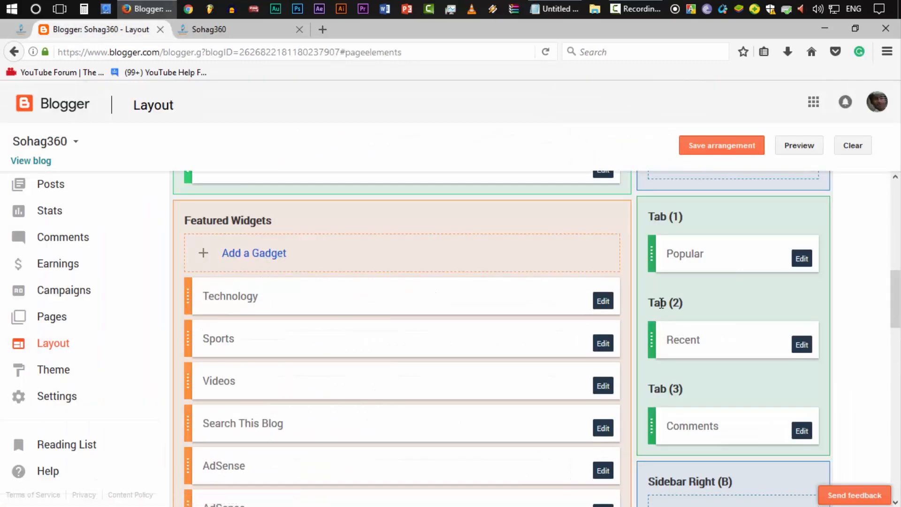
{"action": "left_click", "coordinate": [603, 301]}
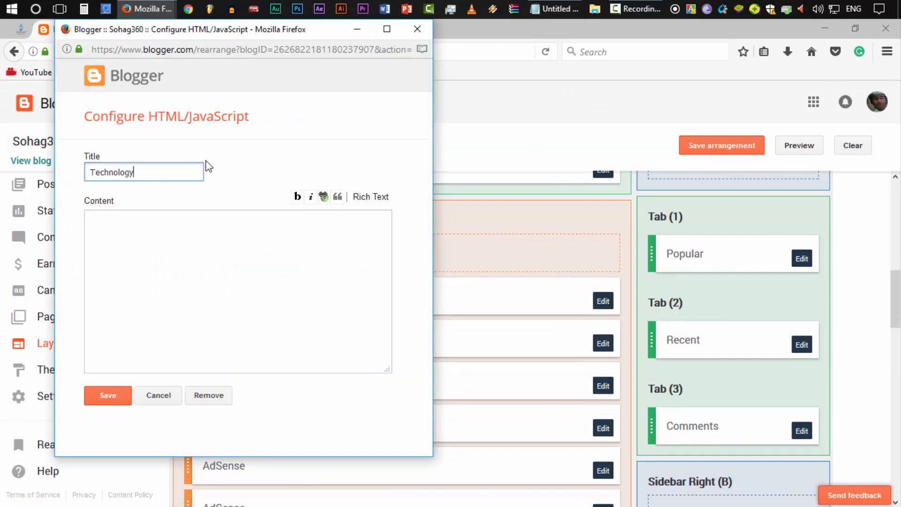
{"action": "double_click", "coordinate": [109, 167]}
{"action": "type", "text": "Android"}
{"action": "left_click", "coordinate": [172, 256]}
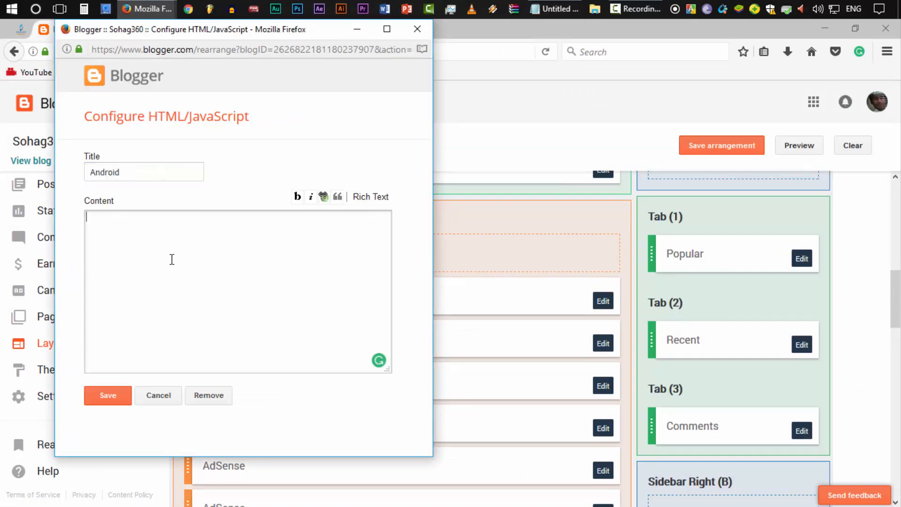
Step: Review the category sections on the reference blog again and return to the Android gadget's configuration window
{"action": "left_click", "coordinate": [22, 28]}
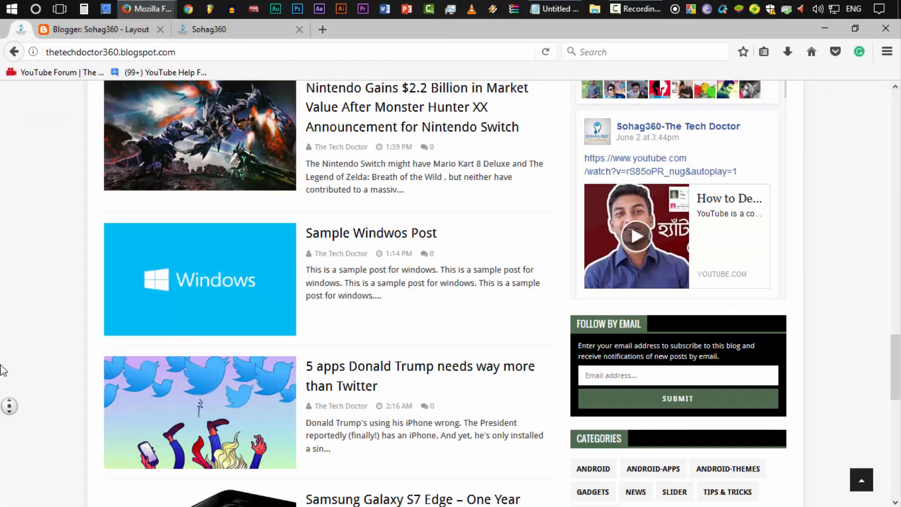
{"action": "scroll", "coordinate": [2, 366], "scroll_direction": "up", "scroll_amount": 10}
{"action": "scroll", "coordinate": [2, 234], "scroll_direction": "down", "scroll_amount": 9}
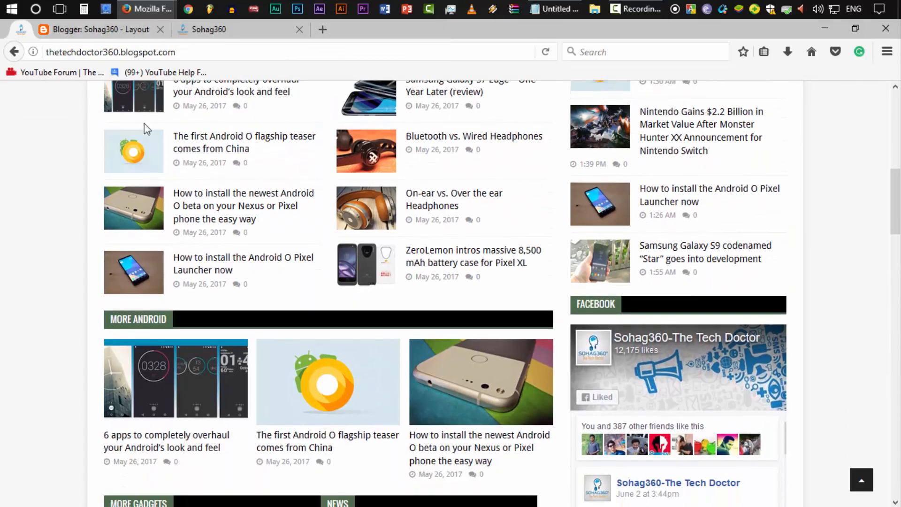
{"action": "scroll", "coordinate": [181, 201], "scroll_direction": "up", "scroll_amount": 3}
{"action": "left_click", "coordinate": [114, 30]}
{"action": "mouse_move", "coordinate": [147, 8]}
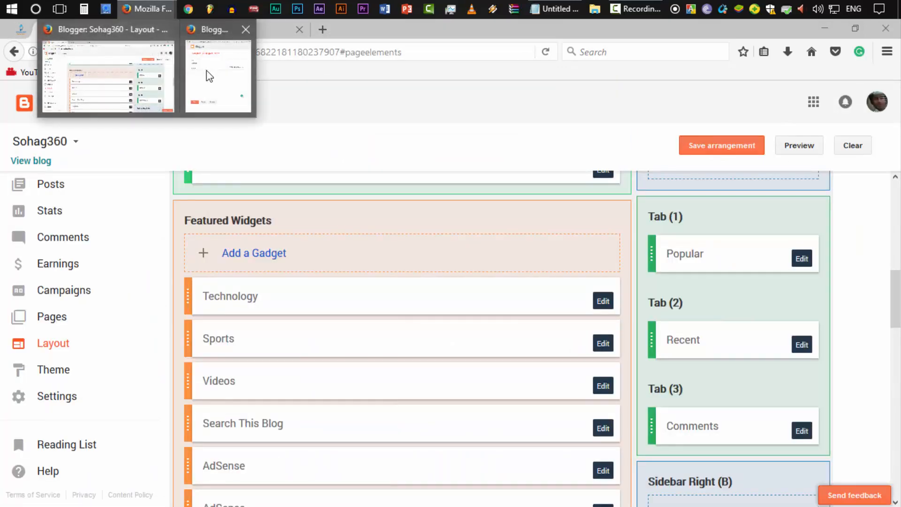
{"action": "left_click", "coordinate": [216, 80]}
Step: Copy the line 3/Label/small-col-left from the Notepad notes into the Android gadget's content
{"action": "left_click", "coordinate": [559, 8]}
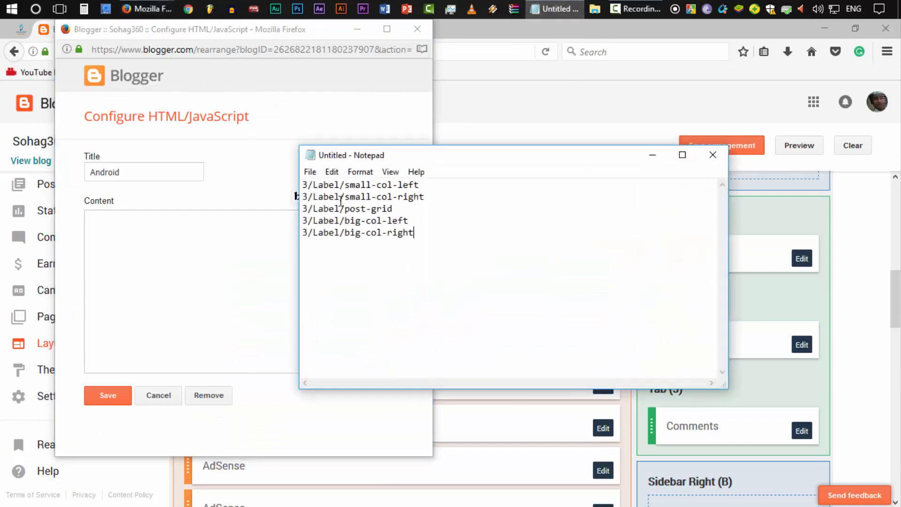
{"action": "left_click_drag", "start_coordinate": [425, 187], "coordinate": [280, 185]}
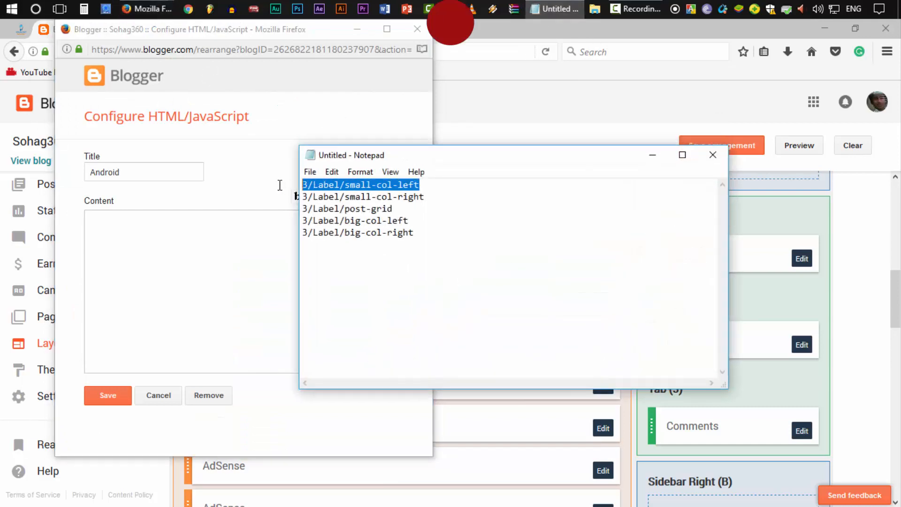
{"action": "key", "text": "ctrl+c"}
{"action": "left_click", "coordinate": [248, 260]}
{"action": "key", "text": "ctrl+v"}
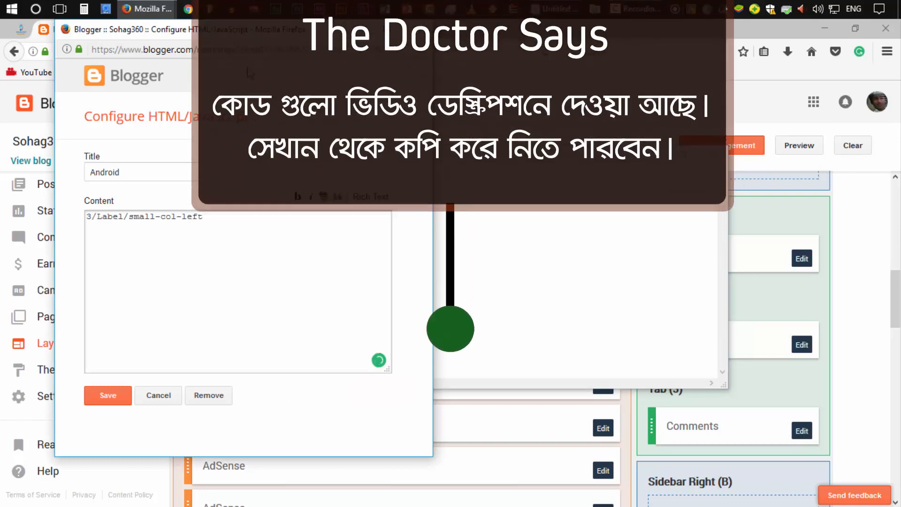
{"action": "left_click_drag", "start_coordinate": [229, 34], "coordinate": [459, 71]}
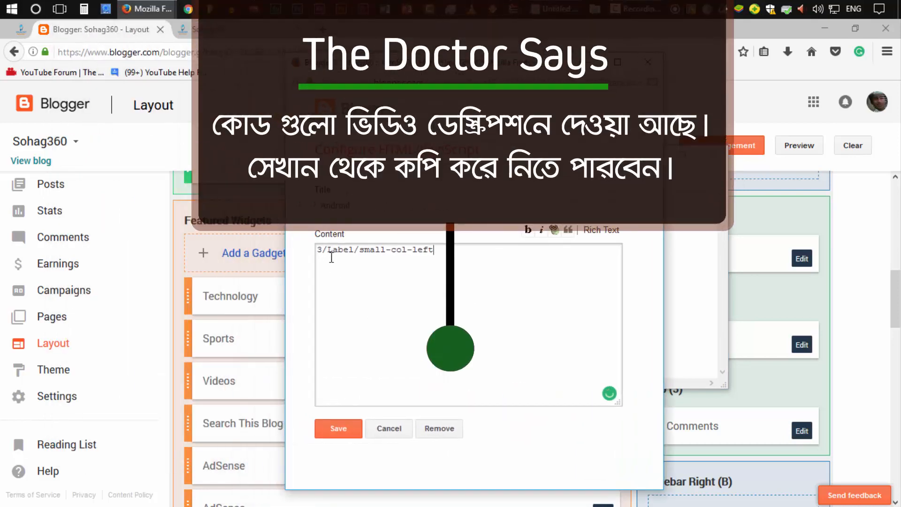
Step: Change the Android gadget's content to 5/Android/small-col-left and save the gadget
{"action": "left_click_drag", "start_coordinate": [328, 253], "coordinate": [354, 253]}
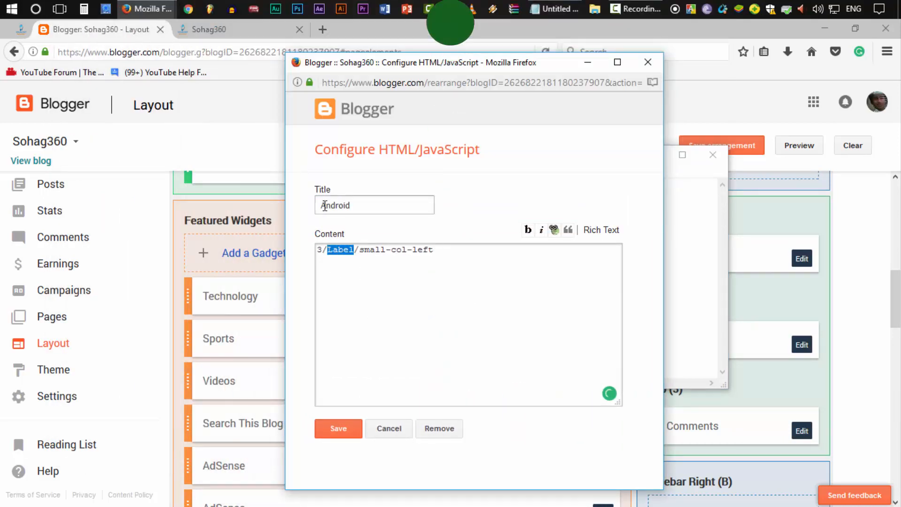
{"action": "type", "text": "Android"}
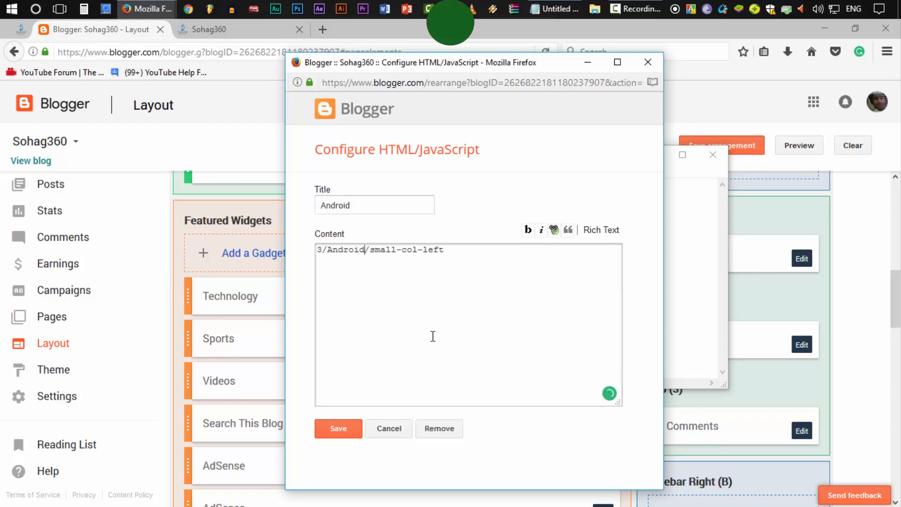
{"action": "left_click_drag", "start_coordinate": [375, 254], "coordinate": [497, 262]}
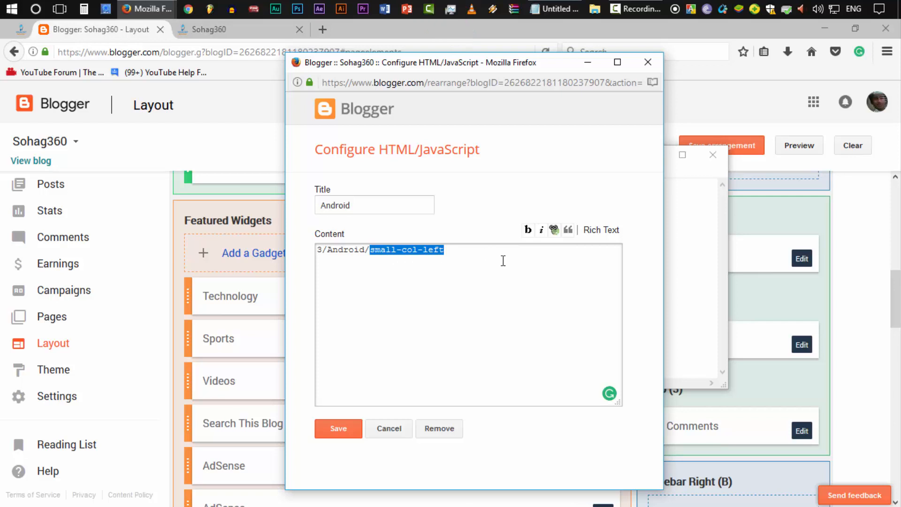
{"action": "left_click", "coordinate": [475, 267]}
{"action": "left_click_drag", "start_coordinate": [425, 254], "coordinate": [466, 253]}
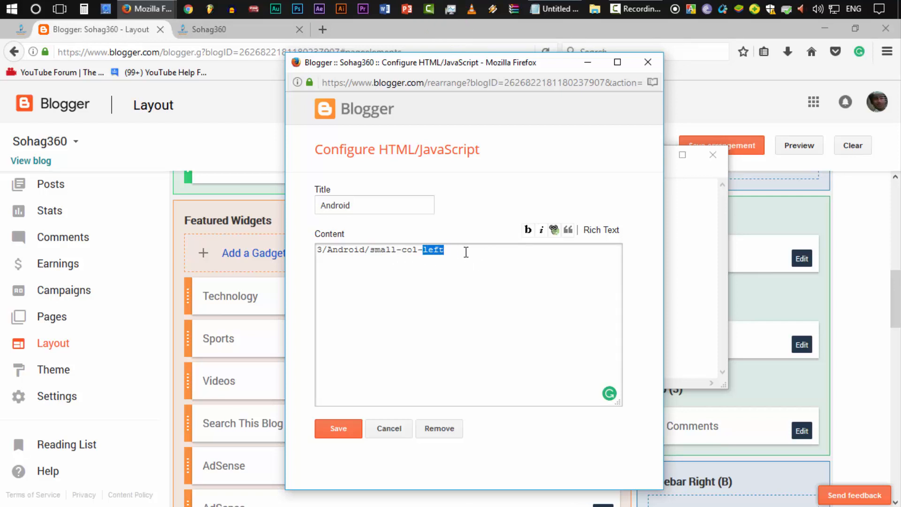
{"action": "left_click", "coordinate": [466, 252]}
{"action": "left_click", "coordinate": [338, 429]}
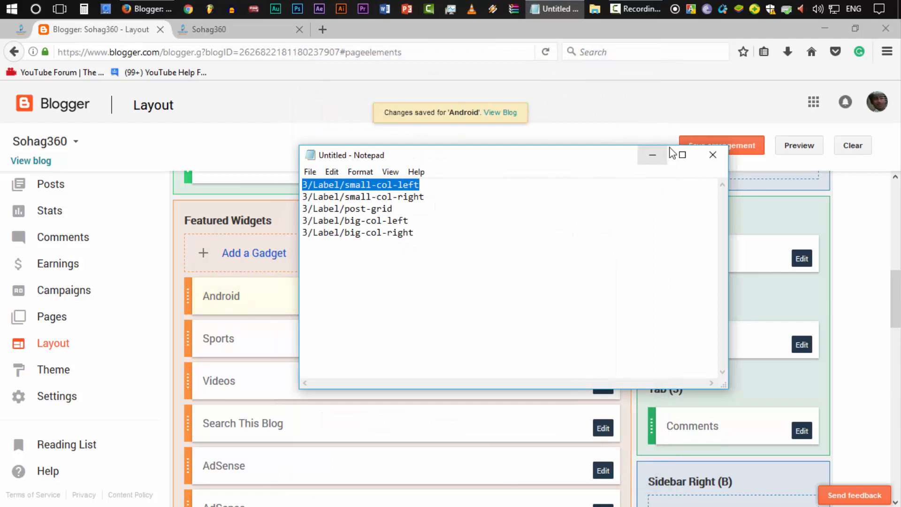
Step: Copy the line 3/Label/small-col-right from Notepad and retitle the Sports gadget in Featured Widgets as Gadgets
{"action": "left_click_drag", "start_coordinate": [425, 196], "coordinate": [299, 198]}
{"action": "key", "text": "ctrl+c"}
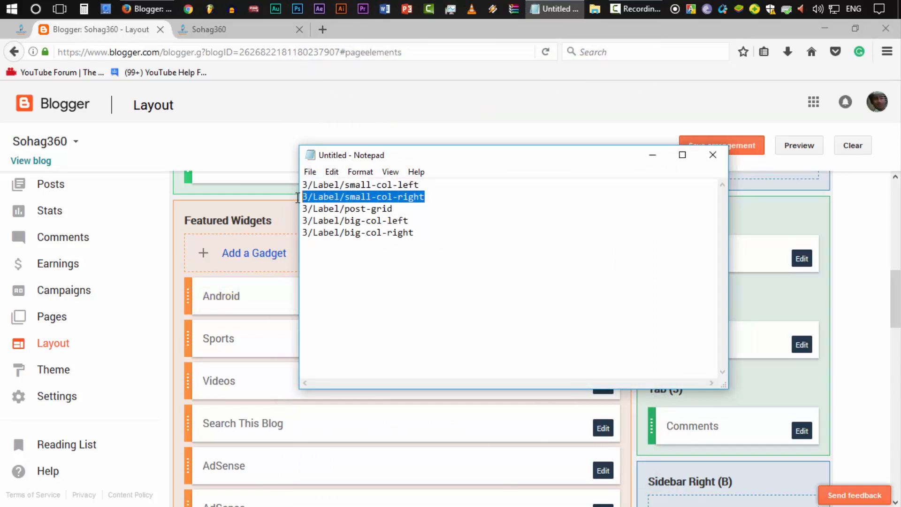
{"action": "left_click", "coordinate": [298, 282]}
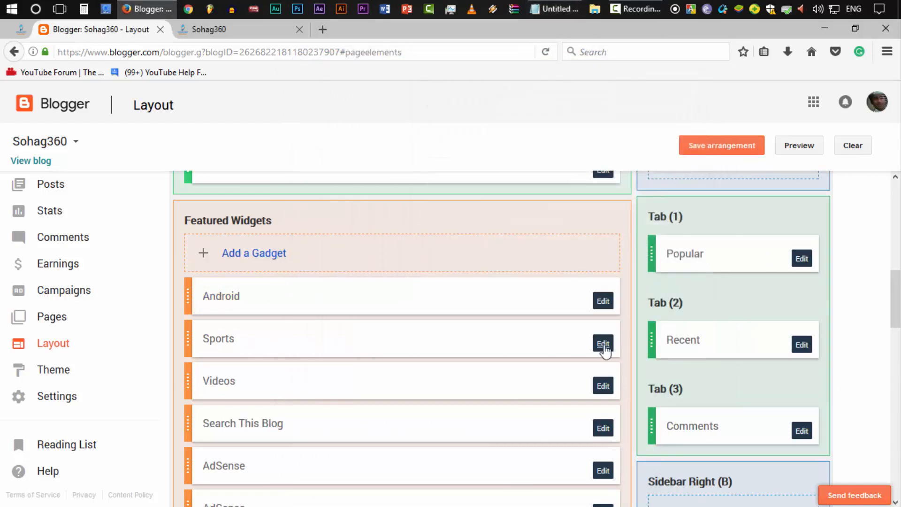
{"action": "left_click", "coordinate": [605, 347]}
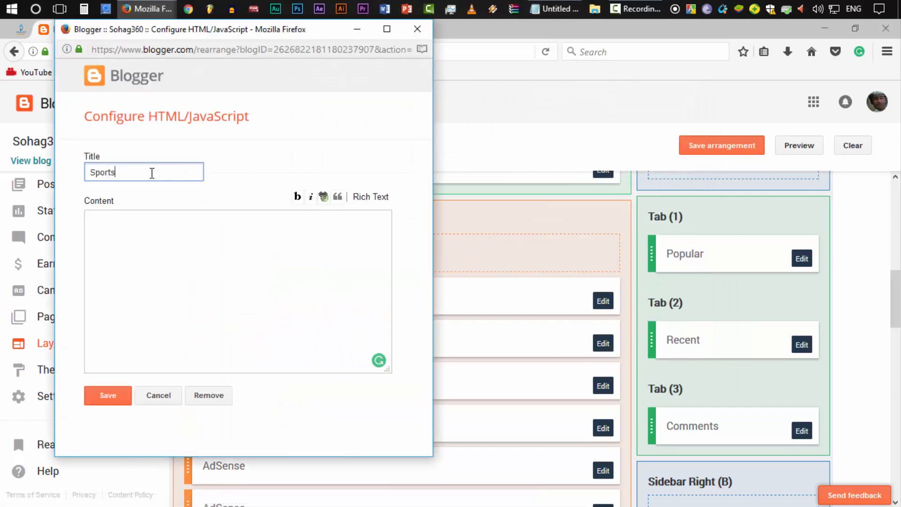
{"action": "left_click_drag", "start_coordinate": [152, 173], "coordinate": [41, 179]}
{"action": "type", "text": "Gadgets"}
Step: Paste the copied line as the Gadgets gadget's content, change it to 5/Gadgets/small-col-right and save the gadget
{"action": "left_click", "coordinate": [121, 264]}
{"action": "key", "text": "ctrl+v"}
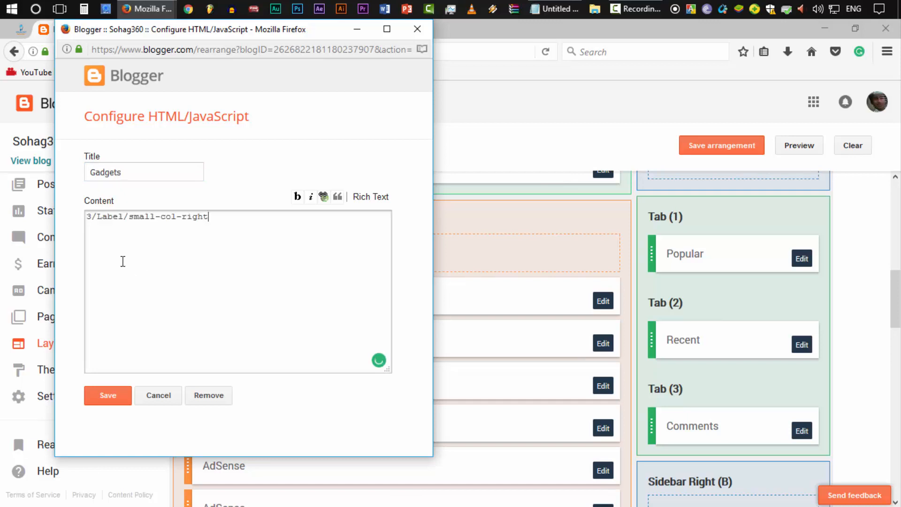
{"action": "double_click", "coordinate": [109, 218]}
{"action": "type", "text": "Gadgets"}
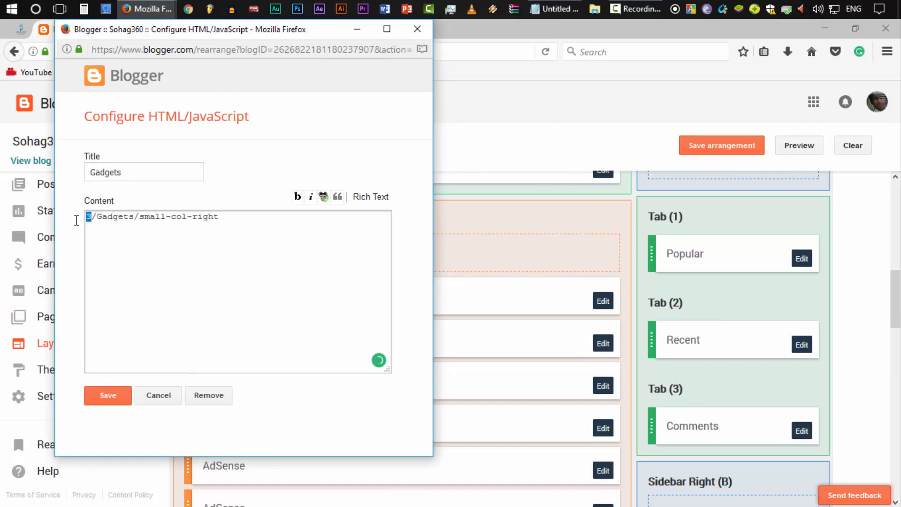
{"action": "left_click", "coordinate": [108, 396]}
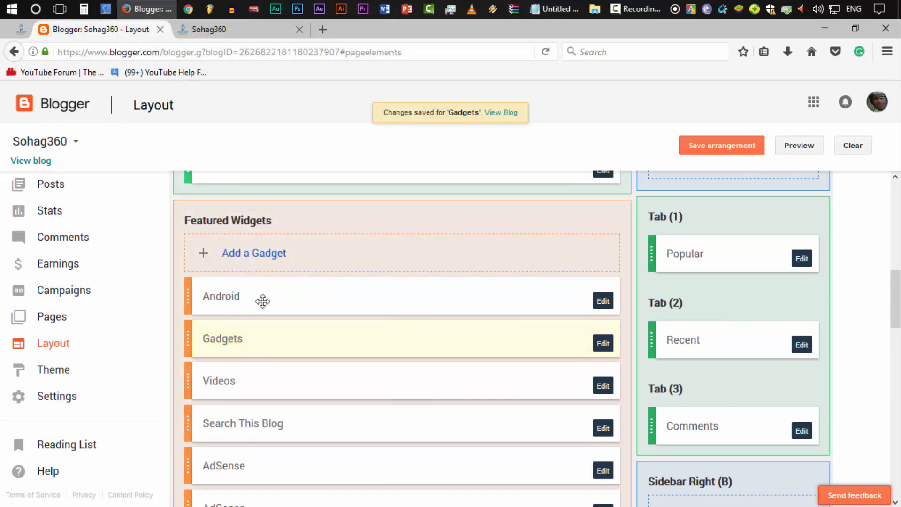
Step: Reopen the Android and Gadgets gadgets to check their content code, closing each without changes
{"action": "left_click", "coordinate": [603, 301]}
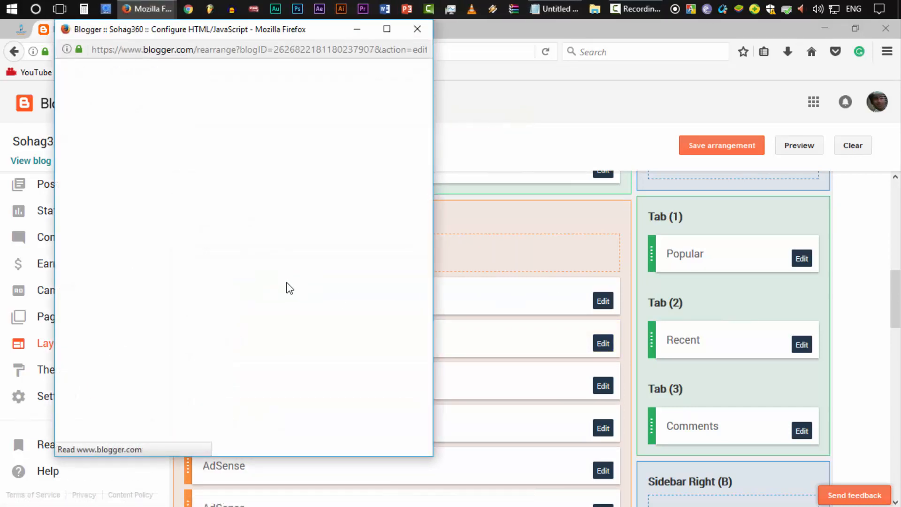
{"action": "left_click", "coordinate": [141, 221]}
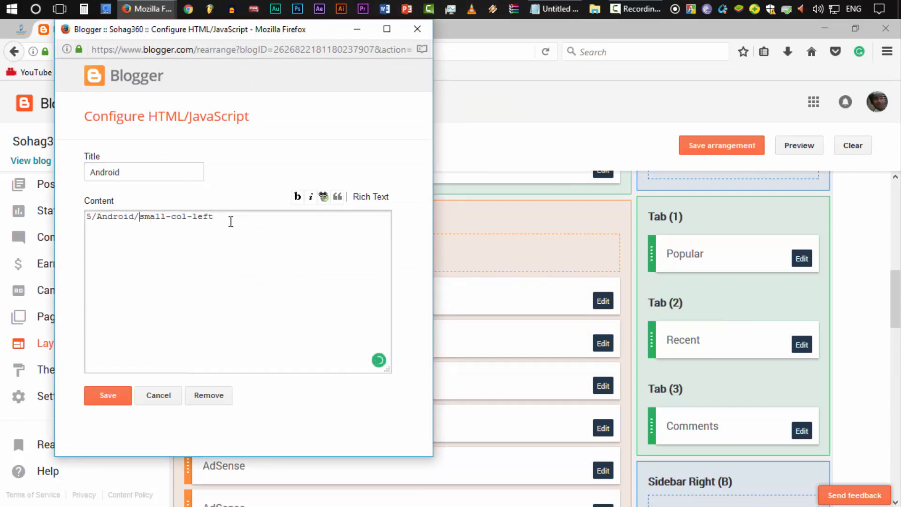
{"action": "left_click", "coordinate": [422, 34]}
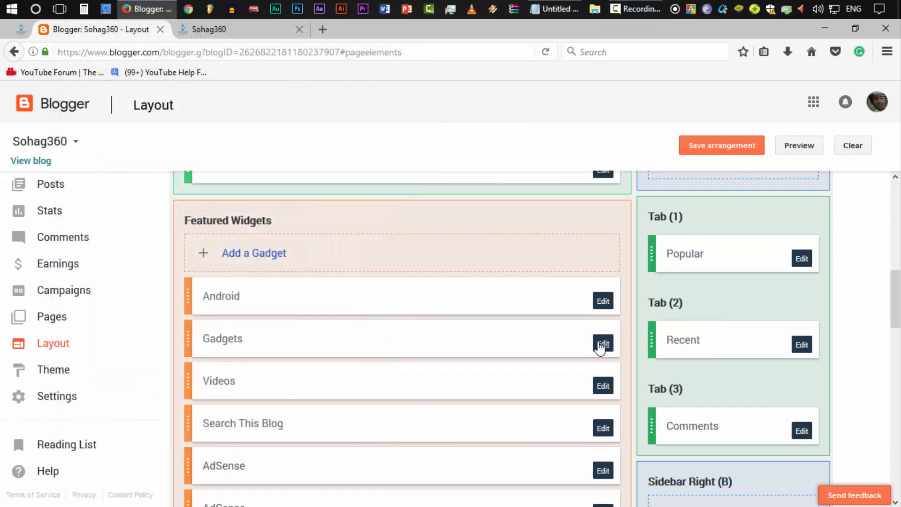
{"action": "left_click", "coordinate": [604, 344]}
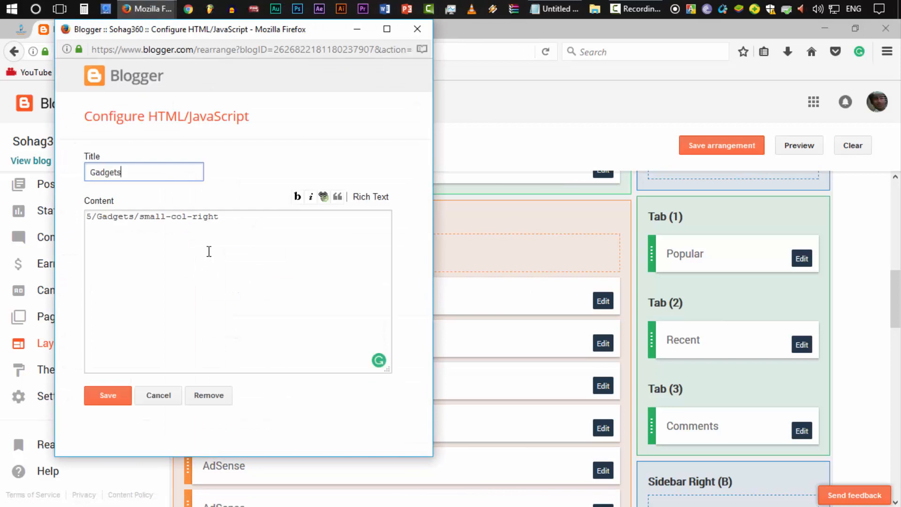
{"action": "left_click", "coordinate": [417, 29]}
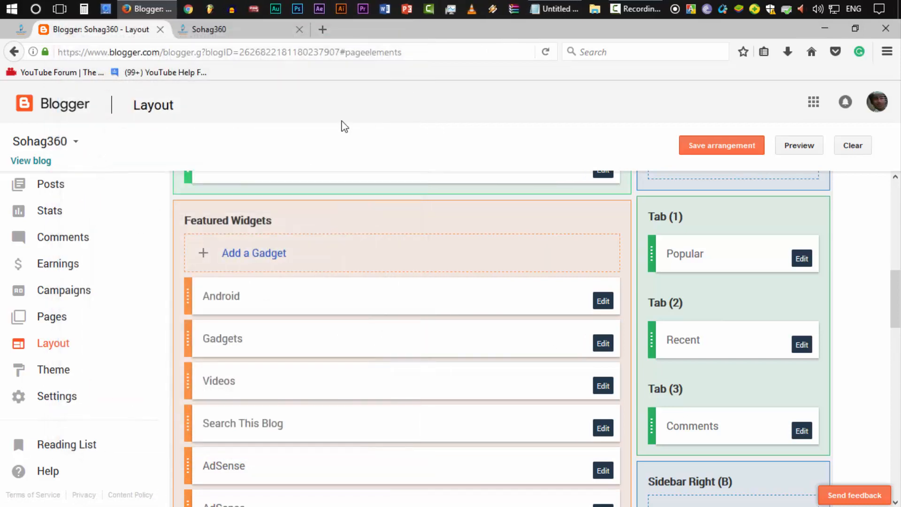
Step: View the blog in place of its old tab and examine the Android and Gadgets sections
{"action": "left_click", "coordinate": [33, 162]}
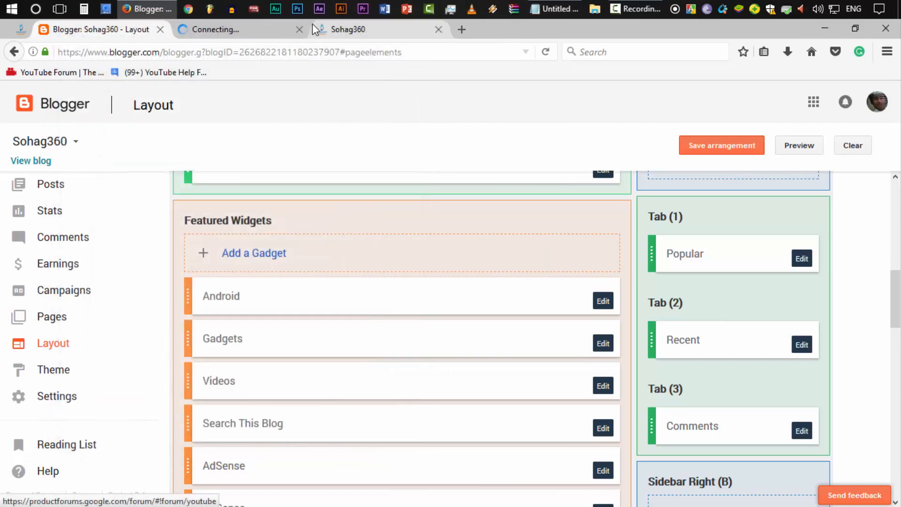
{"action": "left_click", "coordinate": [437, 30]}
{"action": "left_click", "coordinate": [254, 32]}
{"action": "scroll", "coordinate": [8, 297], "scroll_direction": "down", "scroll_amount": 8}
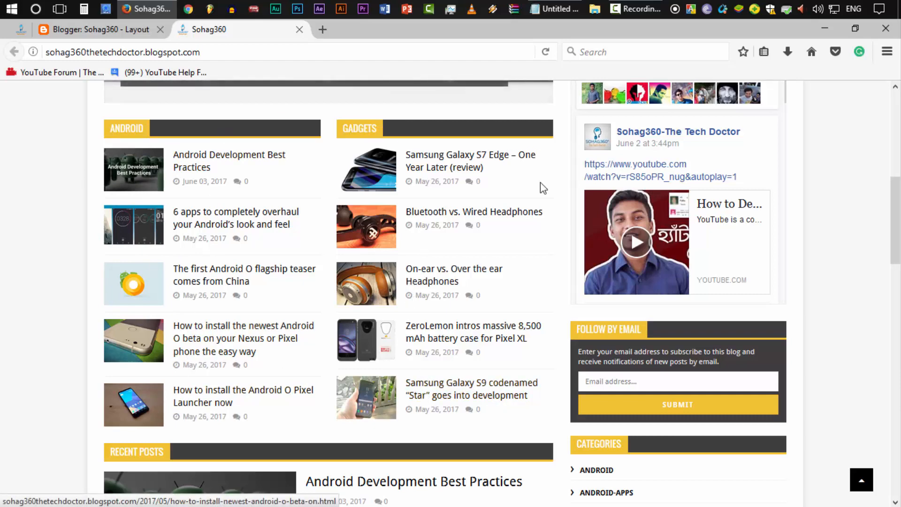
{"action": "scroll", "coordinate": [32, 288], "scroll_direction": "down", "scroll_amount": 2}
{"action": "scroll", "coordinate": [32, 288], "scroll_direction": "up", "scroll_amount": 4}
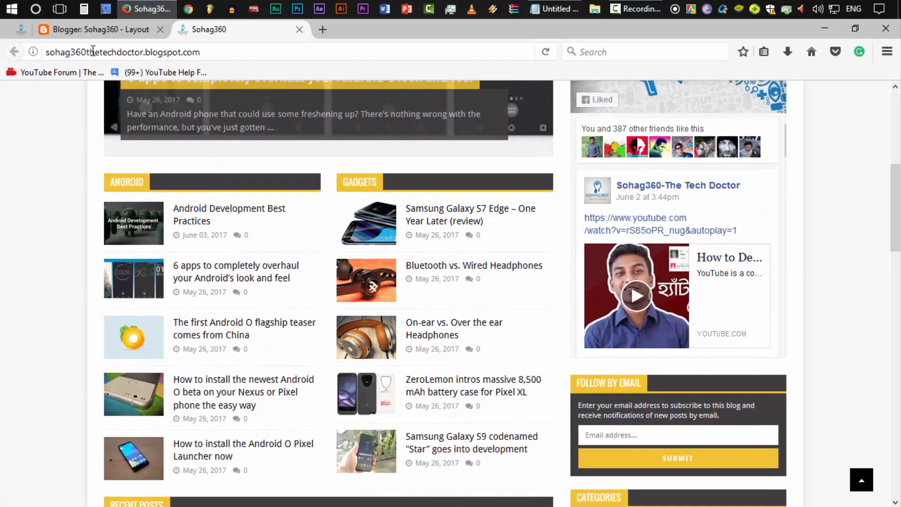
Step: Return to the layout and review the post count, label and column style in the Android gadget's content
{"action": "left_click", "coordinate": [94, 29]}
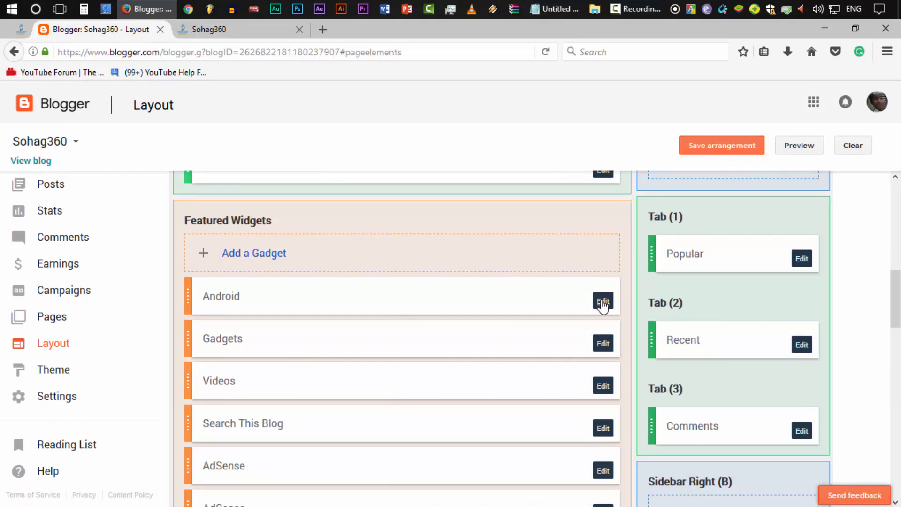
{"action": "left_click", "coordinate": [603, 301]}
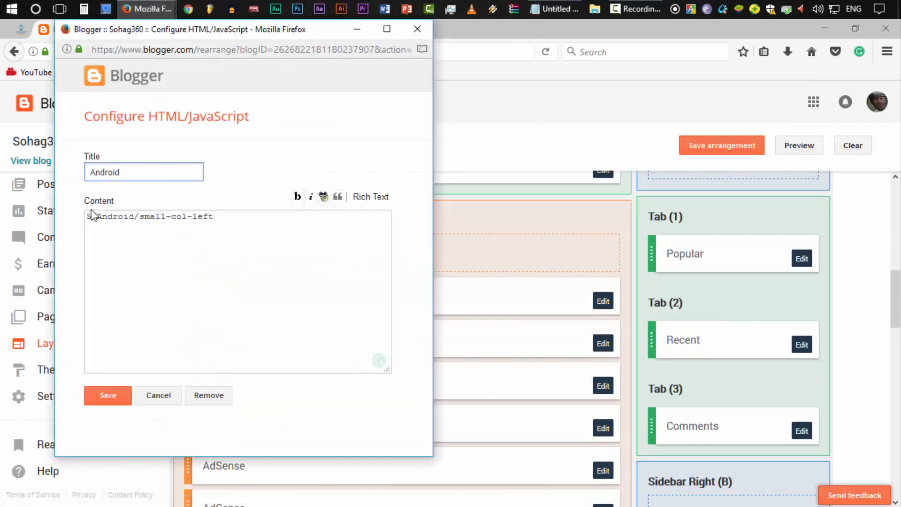
{"action": "left_click", "coordinate": [87, 219]}
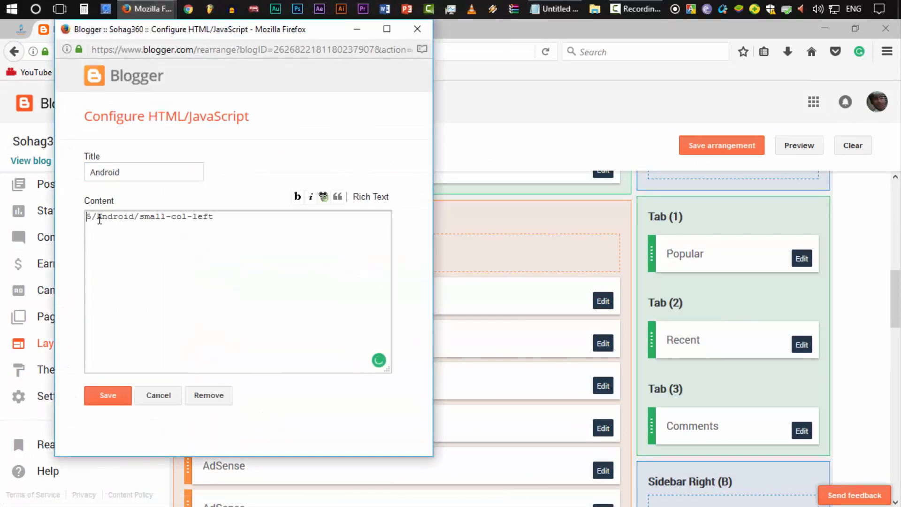
{"action": "left_click_drag", "start_coordinate": [96, 219], "coordinate": [136, 216]}
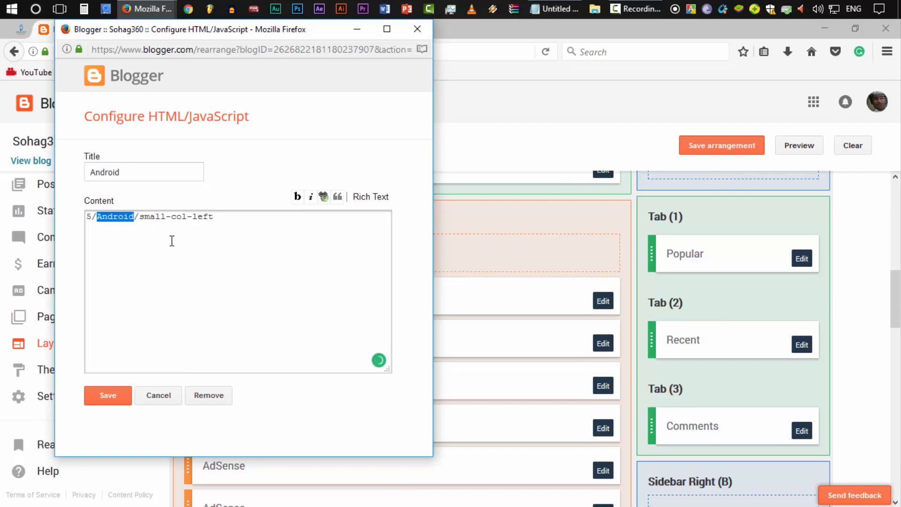
{"action": "left_click_drag", "start_coordinate": [139, 224], "coordinate": [251, 227]}
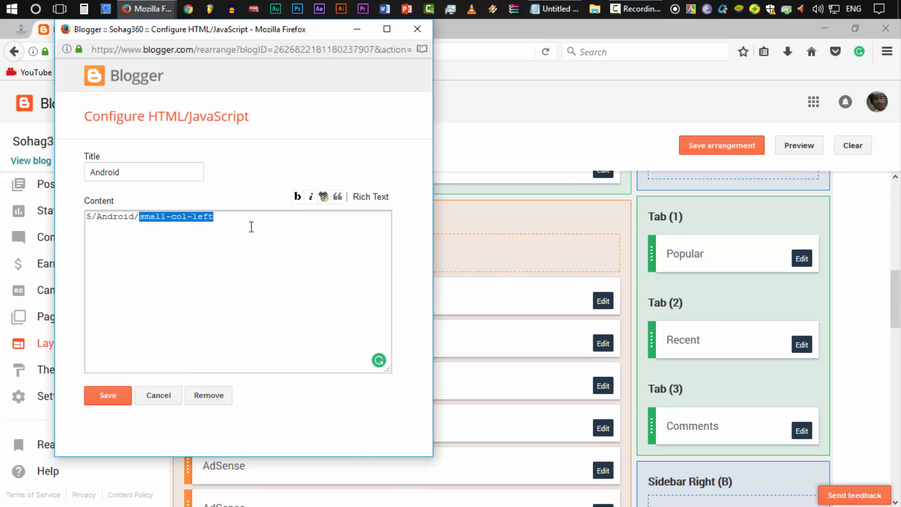
{"action": "left_click", "coordinate": [417, 29]}
Step: Open the Videos gadget in Featured Widgets, check the reference blog's sections, and change the gadget's title to News
{"action": "scroll", "coordinate": [386, 320], "scroll_direction": "down", "scroll_amount": 3}
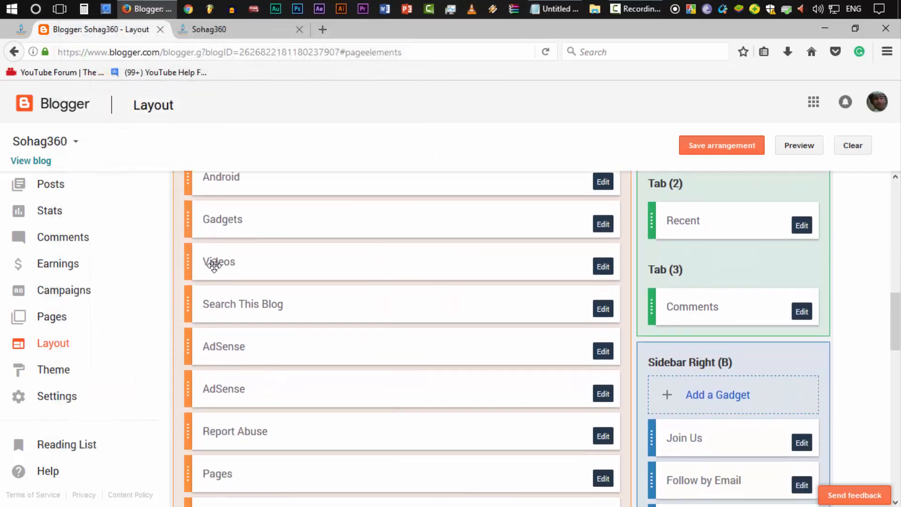
{"action": "left_click", "coordinate": [603, 267]}
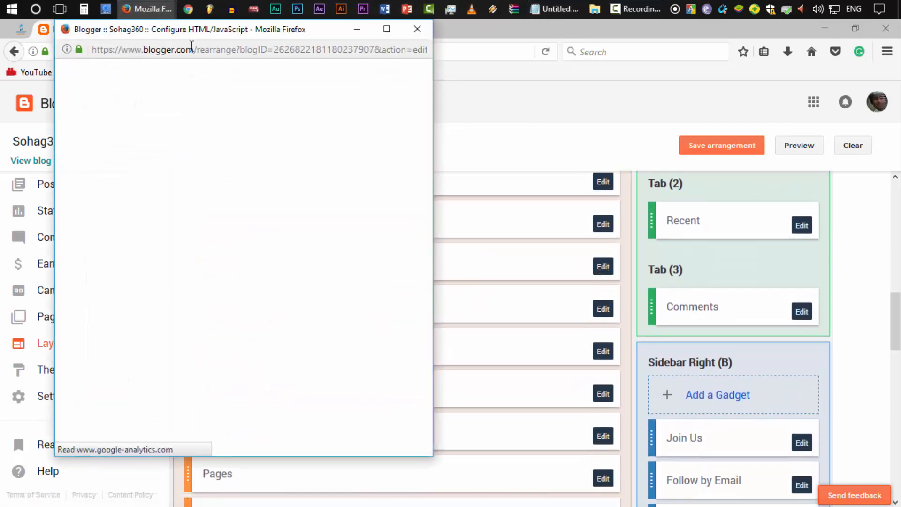
{"action": "left_click", "coordinate": [21, 32]}
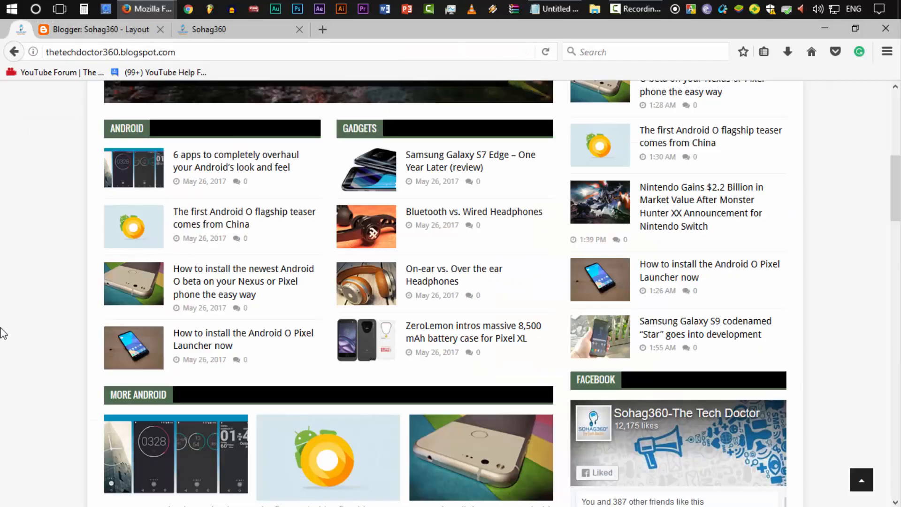
{"action": "scroll", "coordinate": [8, 324], "scroll_direction": "up", "scroll_amount": 4}
{"action": "scroll", "coordinate": [8, 324], "scroll_direction": "down", "scroll_amount": 5}
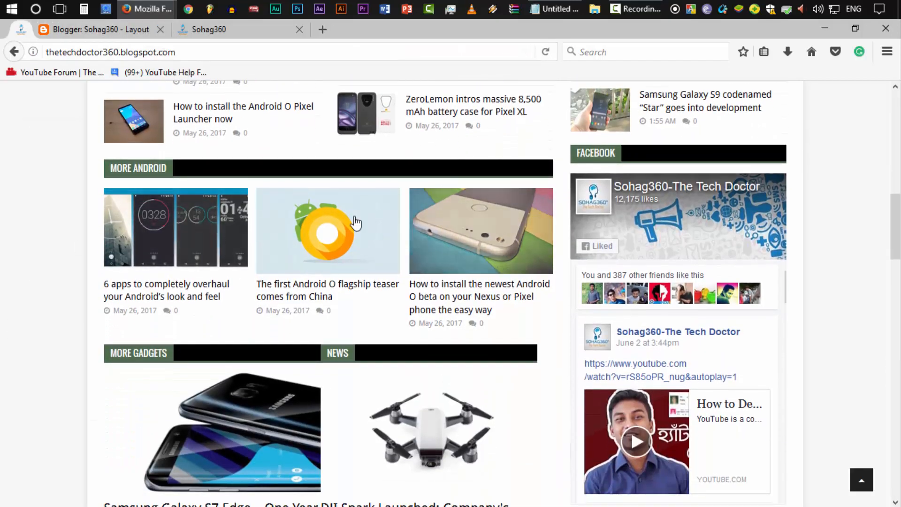
{"action": "left_click", "coordinate": [145, 30]}
{"action": "left_click", "coordinate": [153, 5]}
{"action": "left_click", "coordinate": [218, 78]}
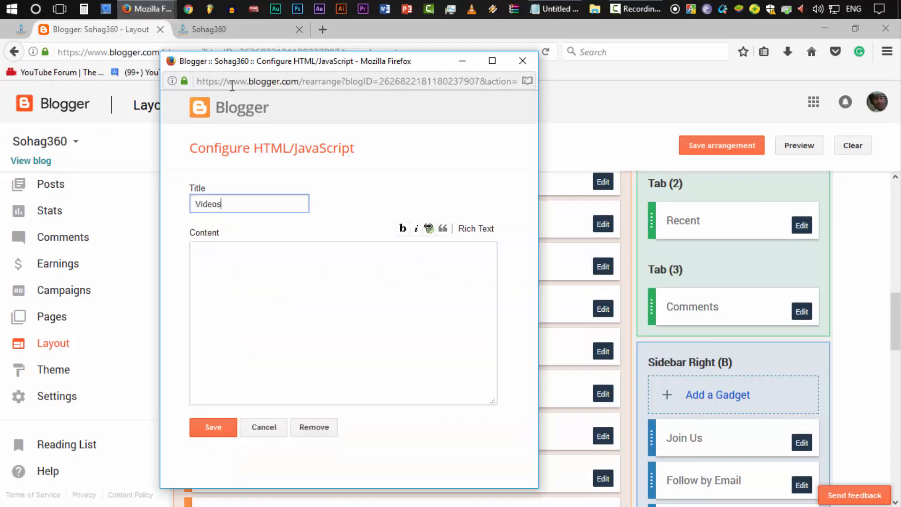
{"action": "left_click_drag", "start_coordinate": [247, 210], "coordinate": [132, 215]}
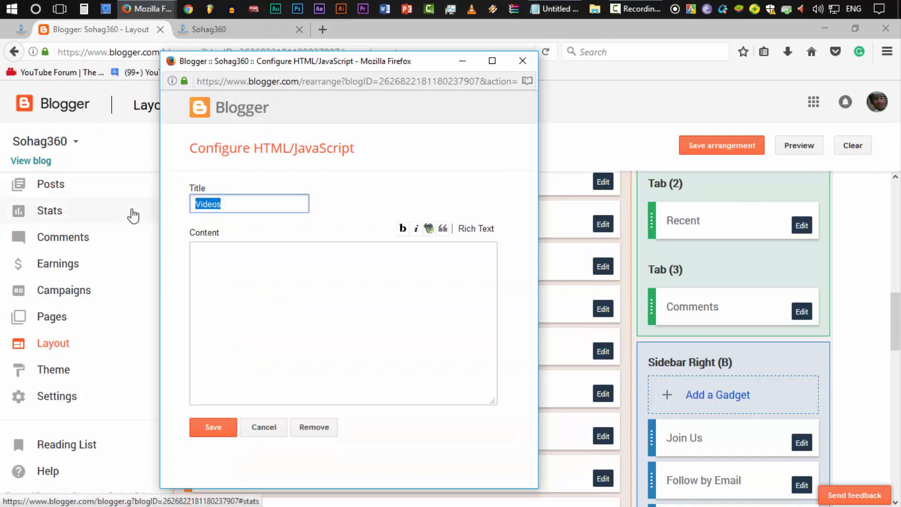
{"action": "type", "text": "News"}
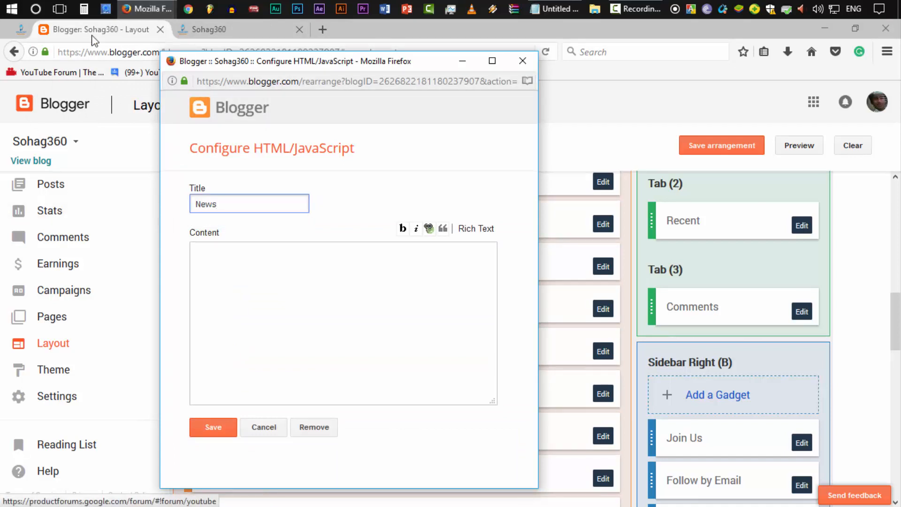
Step: Copy the 3/Label/post-grid line from the Notepad list and paste it as the News gadget's content
{"action": "left_click", "coordinate": [16, 35]}
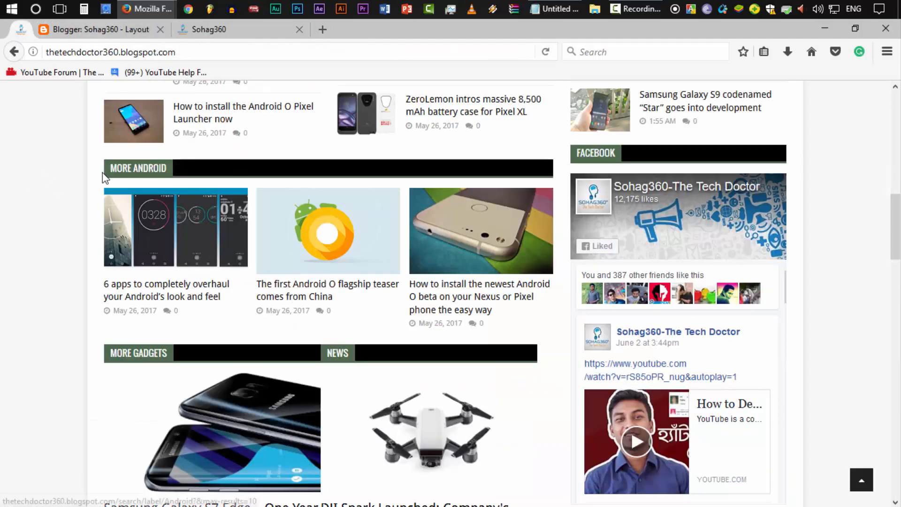
{"action": "left_click", "coordinate": [148, 8]}
{"action": "left_click", "coordinate": [219, 69]}
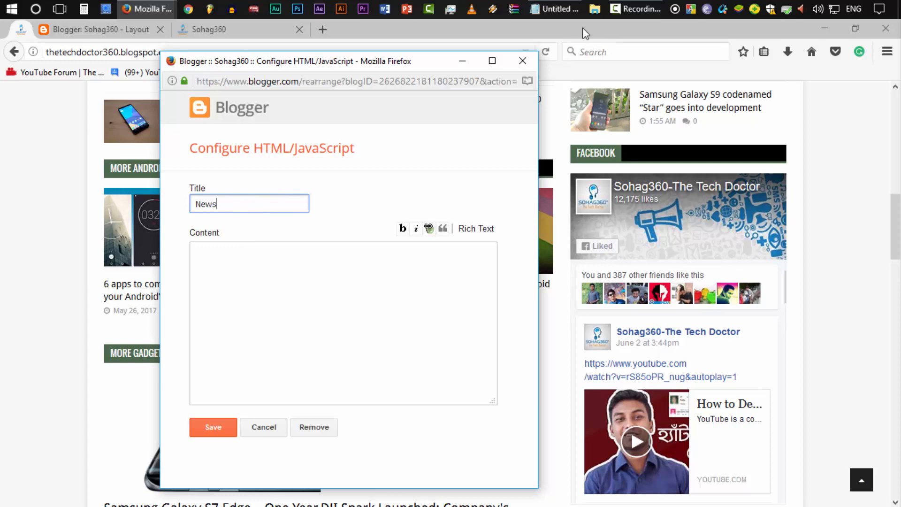
{"action": "left_click", "coordinate": [555, 8]}
{"action": "left_click_drag", "start_coordinate": [396, 208], "coordinate": [288, 204]}
{"action": "key", "text": "ctrl+c"}
{"action": "left_click", "coordinate": [259, 287]}
{"action": "key", "text": "ctrl+v"}
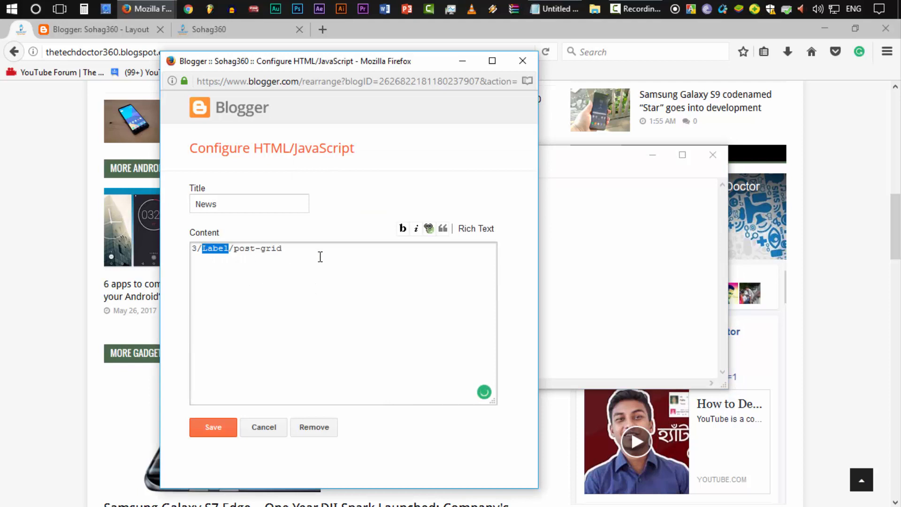
Step: Replace the label in the pasted line so it reads 3/News/post-grid, and save the gadget
{"action": "type", "text": "news"}
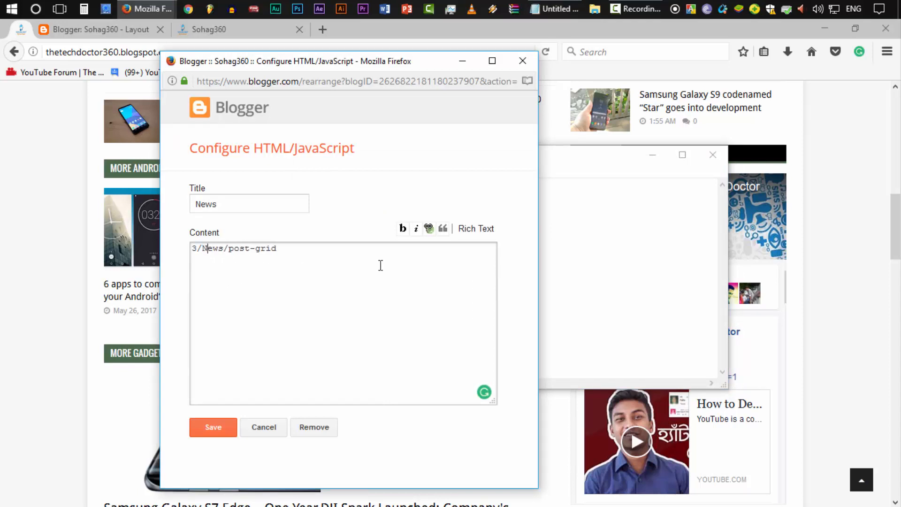
{"action": "left_click_drag", "start_coordinate": [233, 253], "coordinate": [218, 397]}
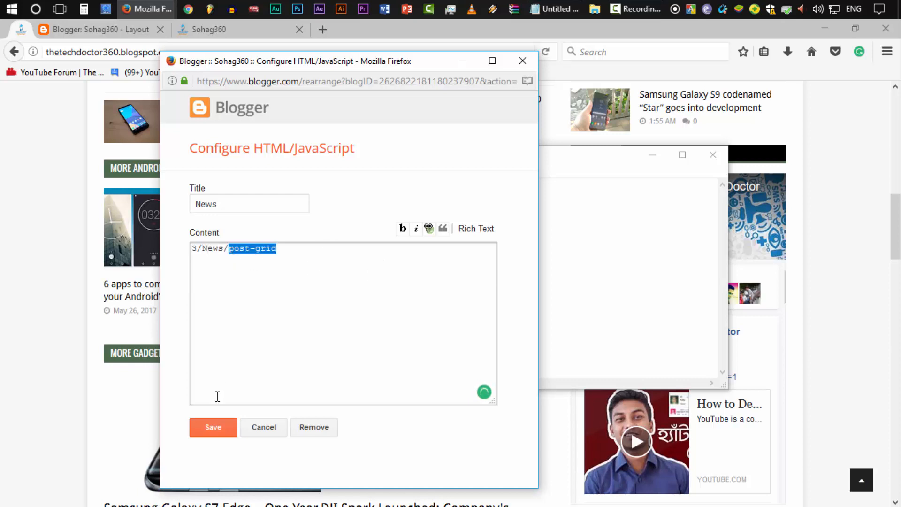
{"action": "left_click", "coordinate": [209, 429]}
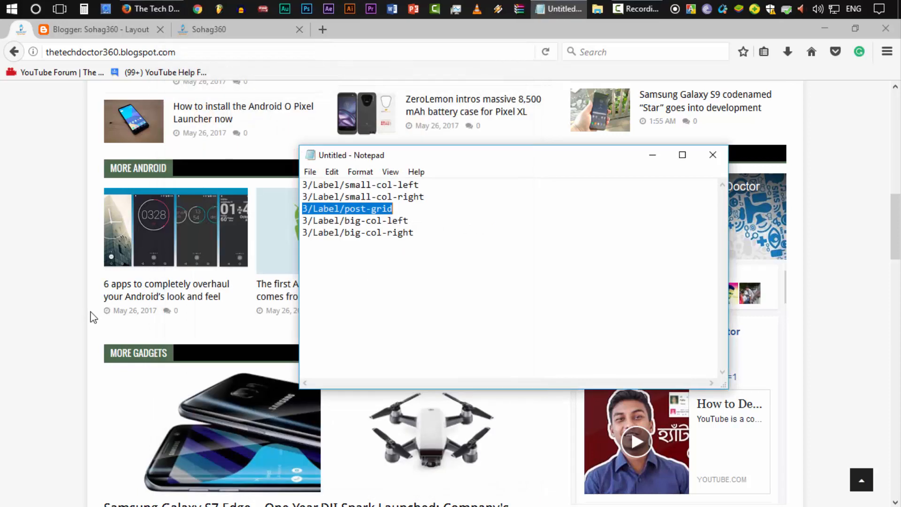
Step: Reload the Sohag360 blog, examine its News and Recent Posts sections, and compare them with the reference blog's lower sections
{"action": "left_click", "coordinate": [225, 31]}
{"action": "right_click", "coordinate": [237, 30]}
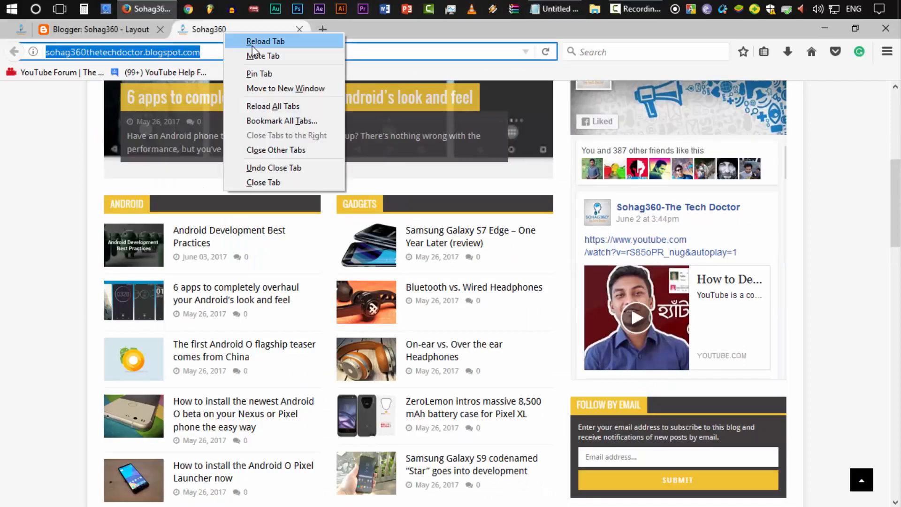
{"action": "left_click", "coordinate": [258, 38]}
{"action": "scroll", "coordinate": [2, 269], "scroll_direction": "down", "scroll_amount": 7}
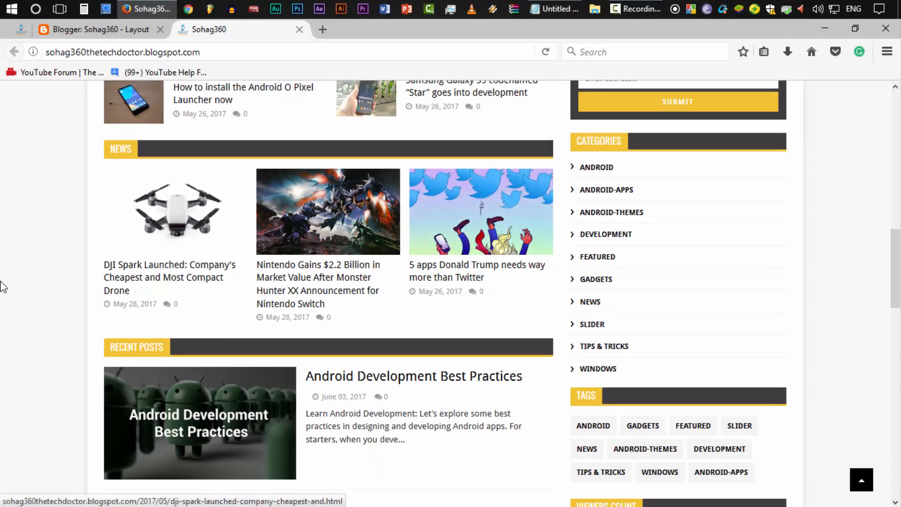
{"action": "scroll", "coordinate": [19, 267], "scroll_direction": "down", "scroll_amount": 4}
{"action": "left_click", "coordinate": [21, 30]}
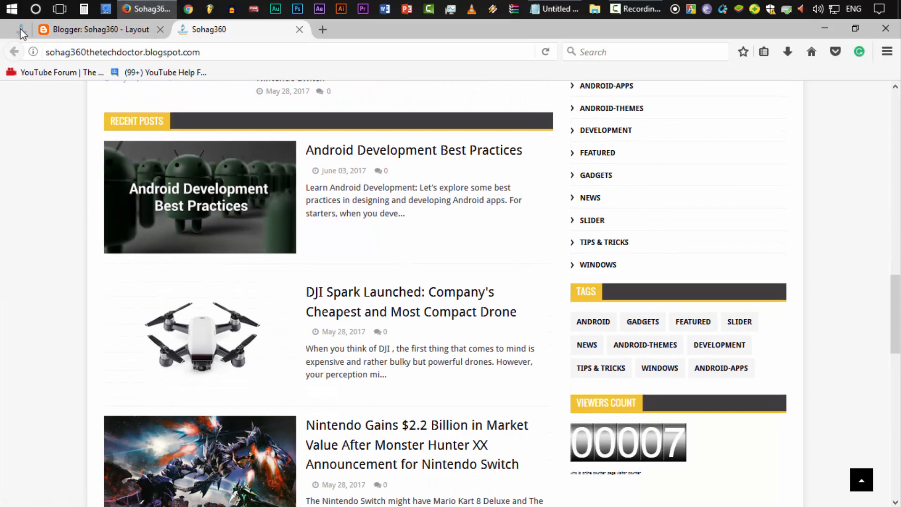
{"action": "scroll", "coordinate": [32, 282], "scroll_direction": "down", "scroll_amount": 2}
{"action": "scroll", "coordinate": [32, 282], "scroll_direction": "down", "scroll_amount": 3}
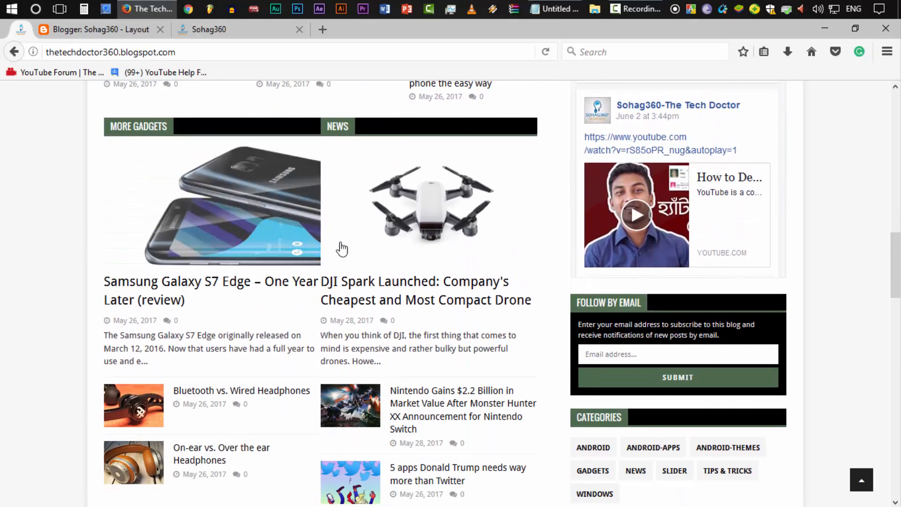
Step: Return to the layout and remove the Search This Blog gadget from Featured Widgets
{"action": "left_click", "coordinate": [114, 33]}
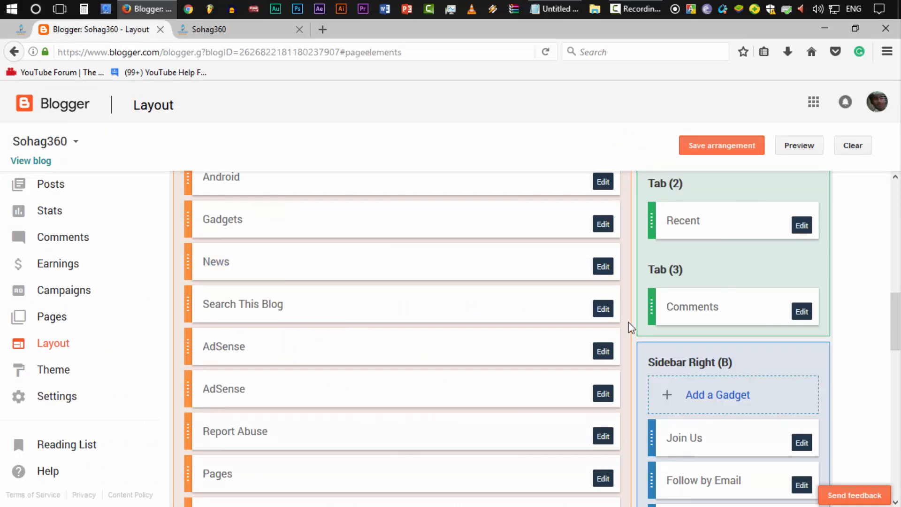
{"action": "left_click", "coordinate": [603, 309]}
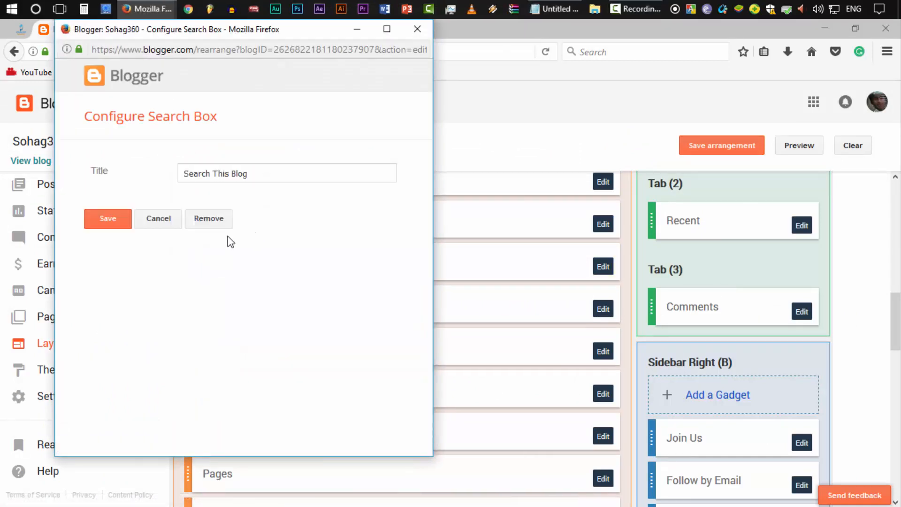
{"action": "left_click", "coordinate": [207, 221]}
{"action": "left_click", "coordinate": [255, 235]}
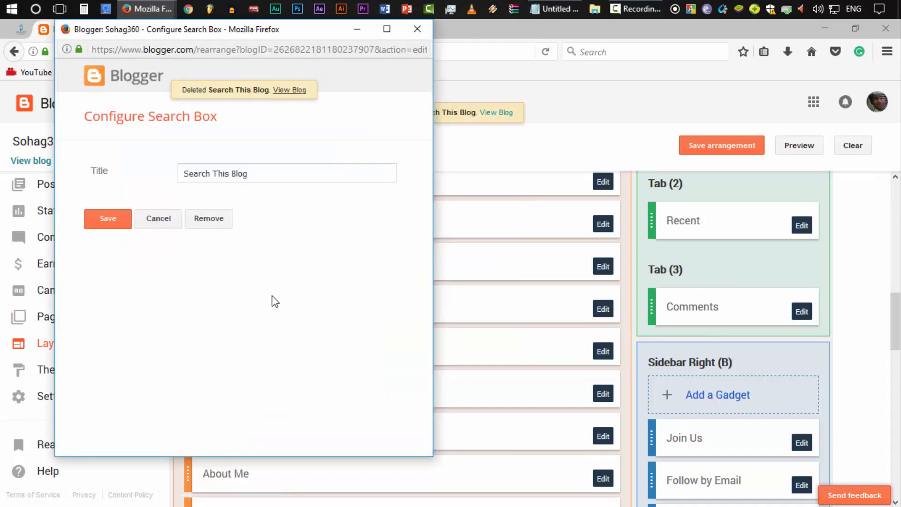
Step: Remove both AdSense gadgets from Featured Widgets
{"action": "left_click", "coordinate": [596, 309]}
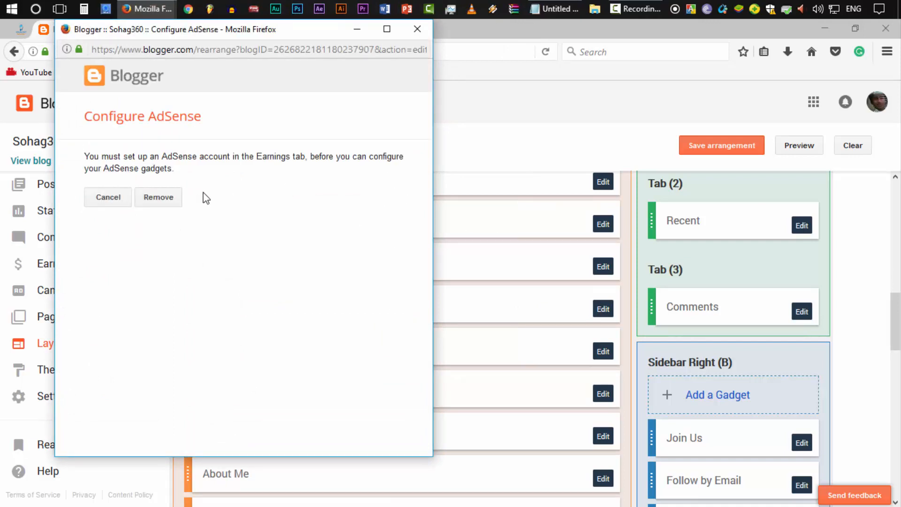
{"action": "left_click", "coordinate": [174, 197]}
{"action": "left_click", "coordinate": [261, 237]}
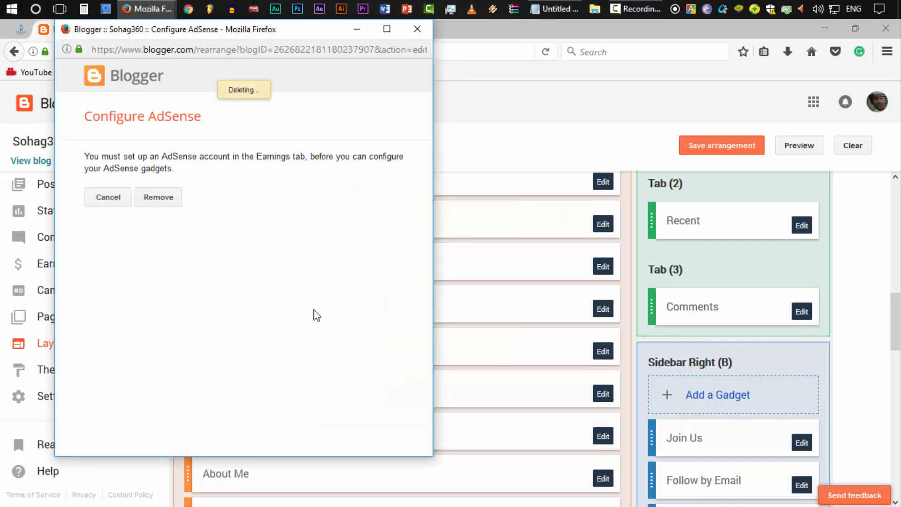
{"action": "left_click", "coordinate": [606, 310]}
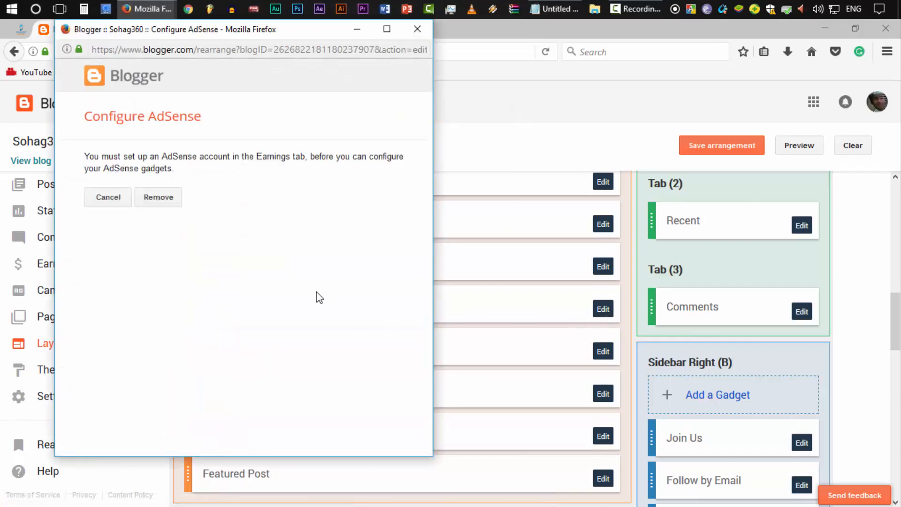
{"action": "left_click", "coordinate": [158, 198]}
{"action": "left_click", "coordinate": [256, 235]}
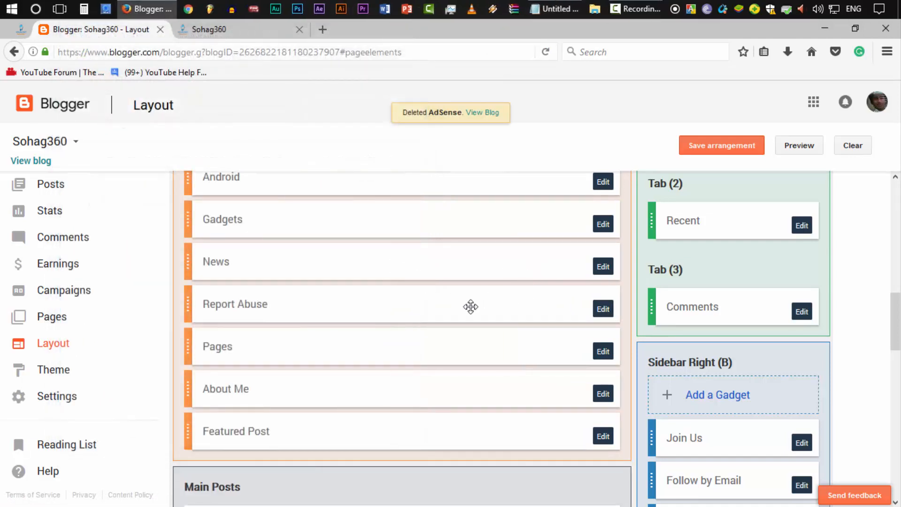
Step: Remove the Report Abuse gadget from Featured Widgets
{"action": "left_click", "coordinate": [604, 309]}
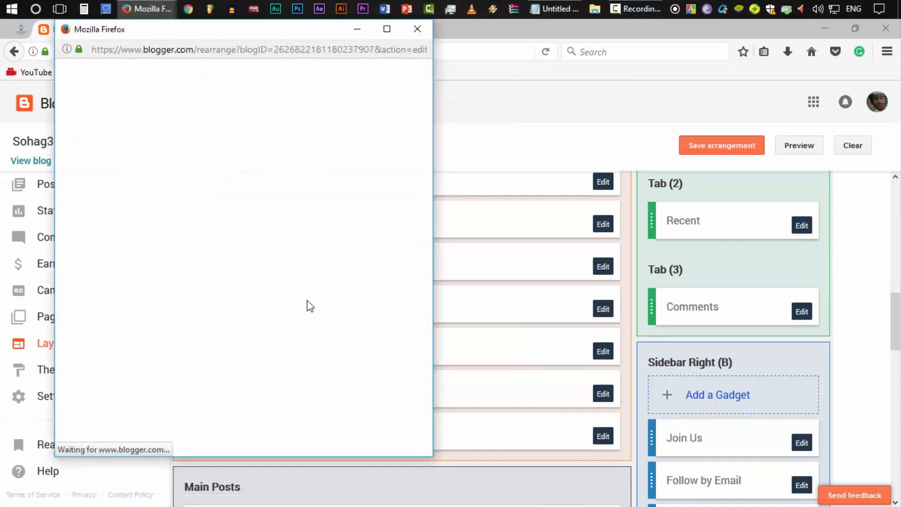
{"action": "left_click", "coordinate": [209, 174]}
{"action": "left_click", "coordinate": [261, 238]}
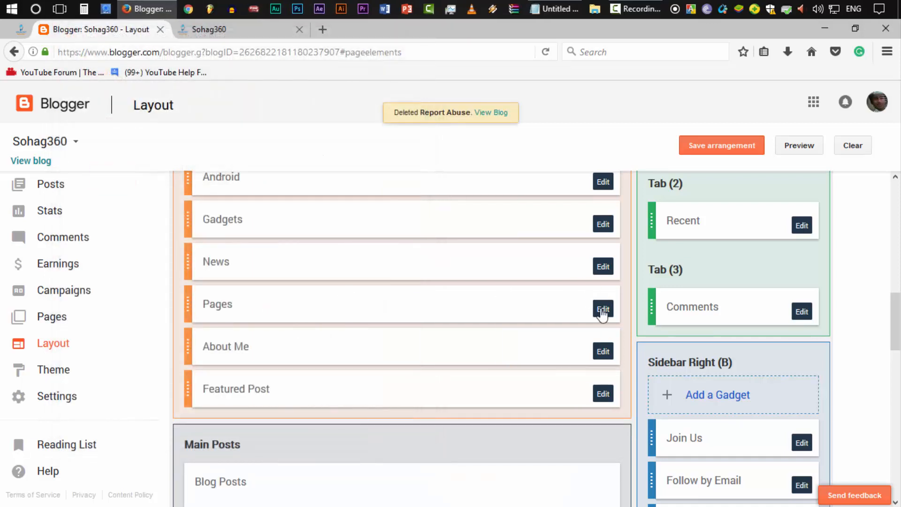
Step: Remove the Pages and About Me gadgets from Featured Widgets
{"action": "left_click", "coordinate": [604, 309]}
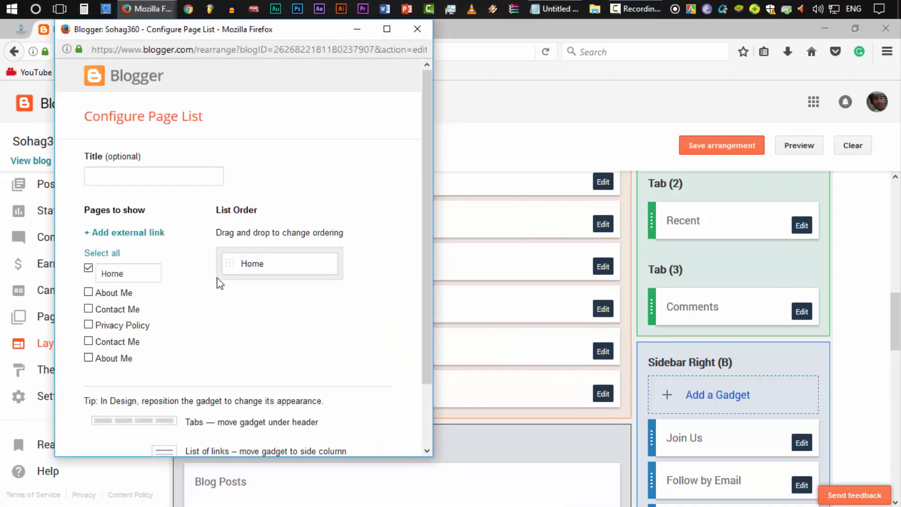
{"action": "scroll", "coordinate": [248, 414], "scroll_direction": "down", "scroll_amount": 1}
{"action": "left_click", "coordinate": [209, 425]}
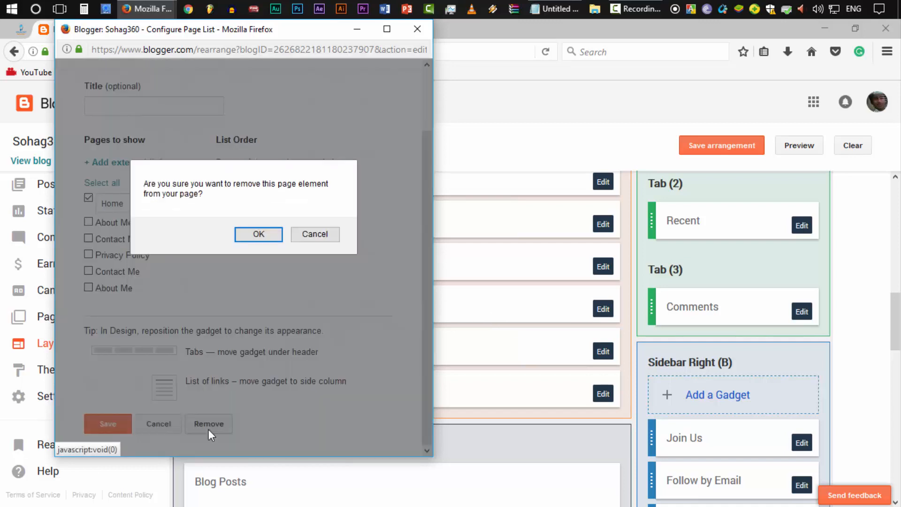
{"action": "left_click", "coordinate": [263, 234]}
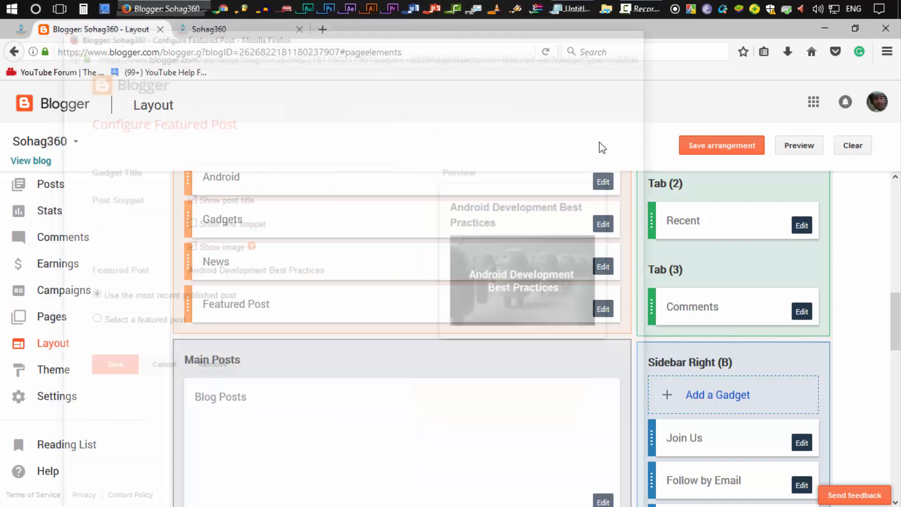
Step: Remove the Featured Post gadget from Featured Widgets
{"action": "left_click", "coordinate": [603, 309]}
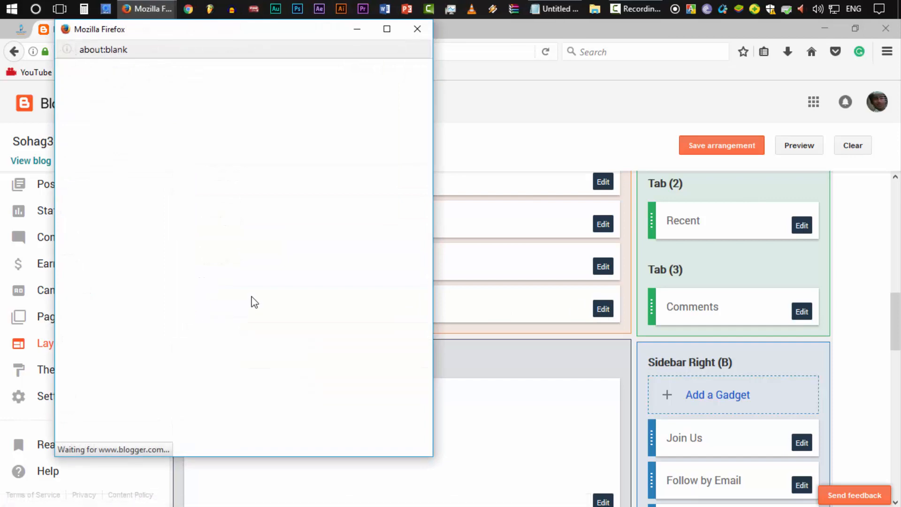
{"action": "scroll", "coordinate": [294, 312], "scroll_direction": "down", "scroll_amount": 5}
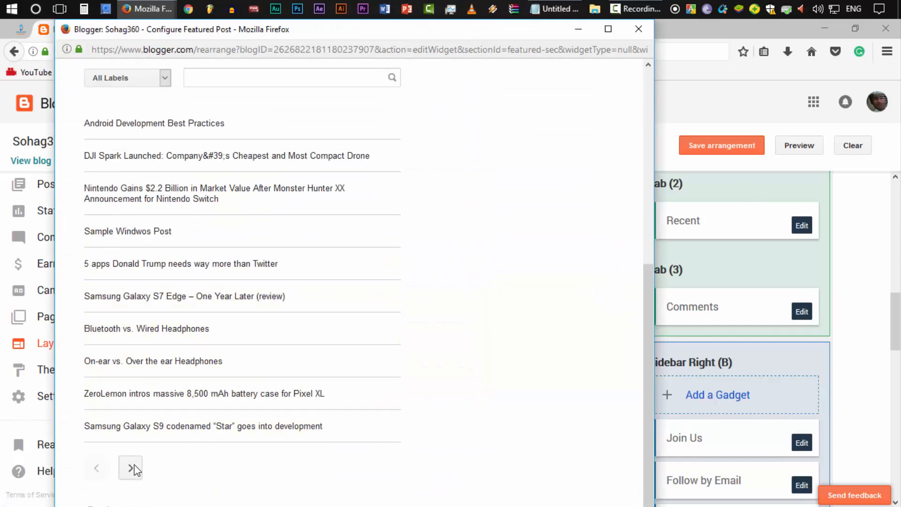
{"action": "left_click", "coordinate": [151, 478]}
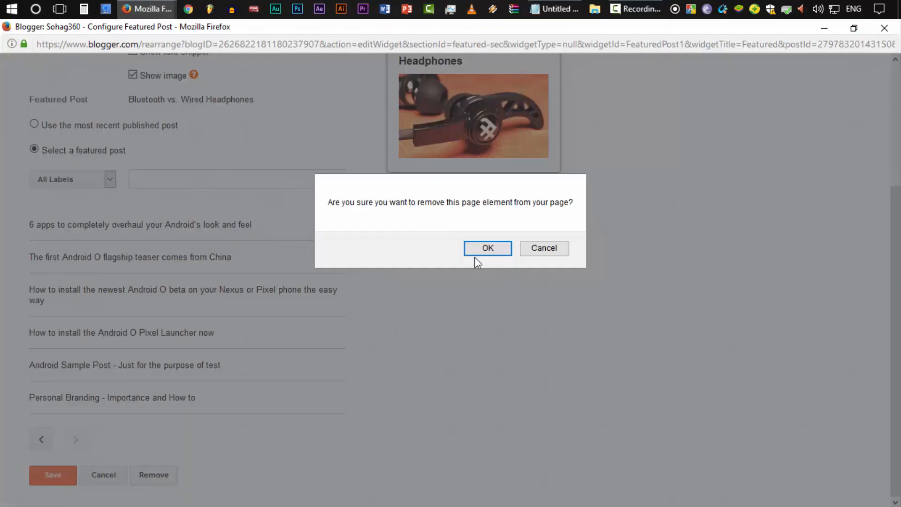
{"action": "left_click", "coordinate": [475, 257]}
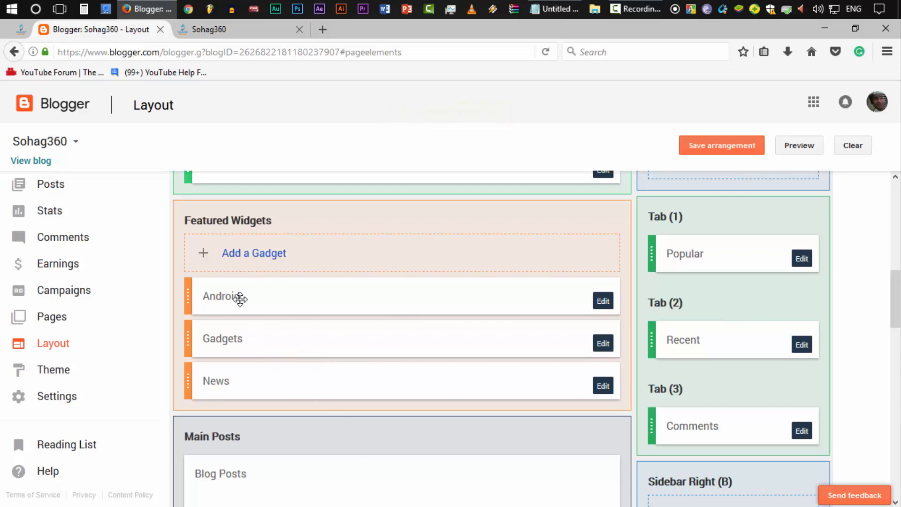
Step: Start a new HTML/JavaScript gadget in Featured Widgets and title it More Gadgets, checking the section name on the reference blog
{"action": "left_click", "coordinate": [247, 266]}
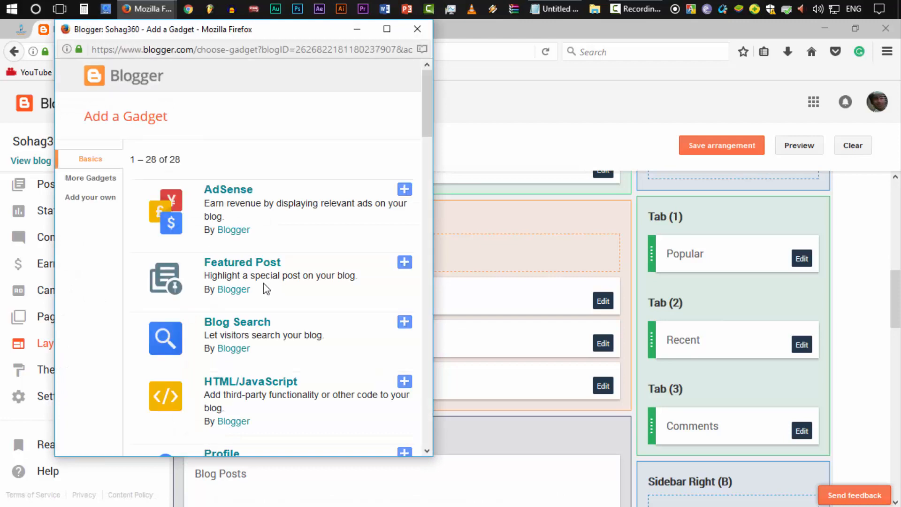
{"action": "scroll", "coordinate": [263, 284], "scroll_direction": "down", "scroll_amount": 2}
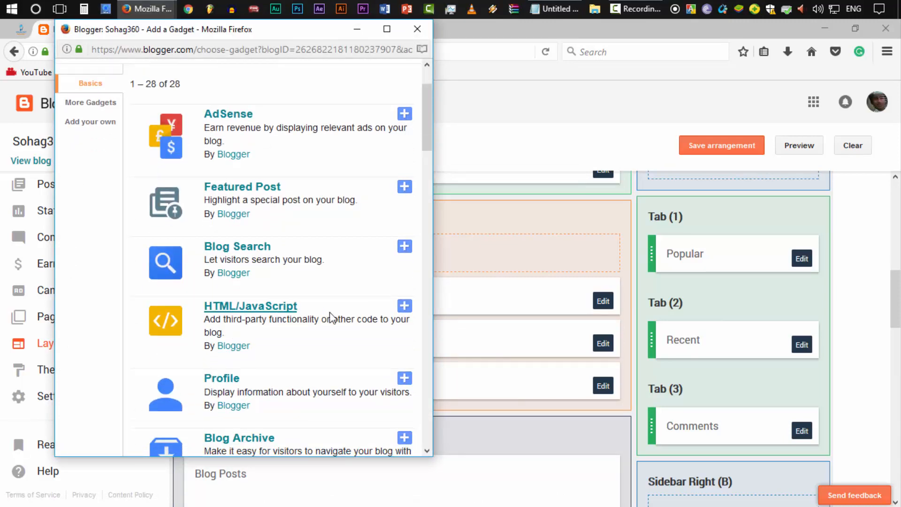
{"action": "left_click", "coordinate": [405, 313]}
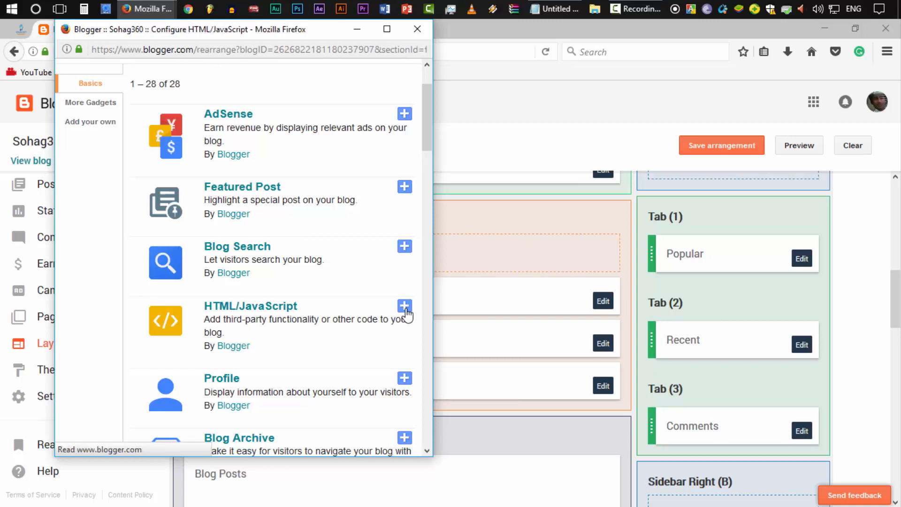
{"action": "left_click", "coordinate": [155, 172]}
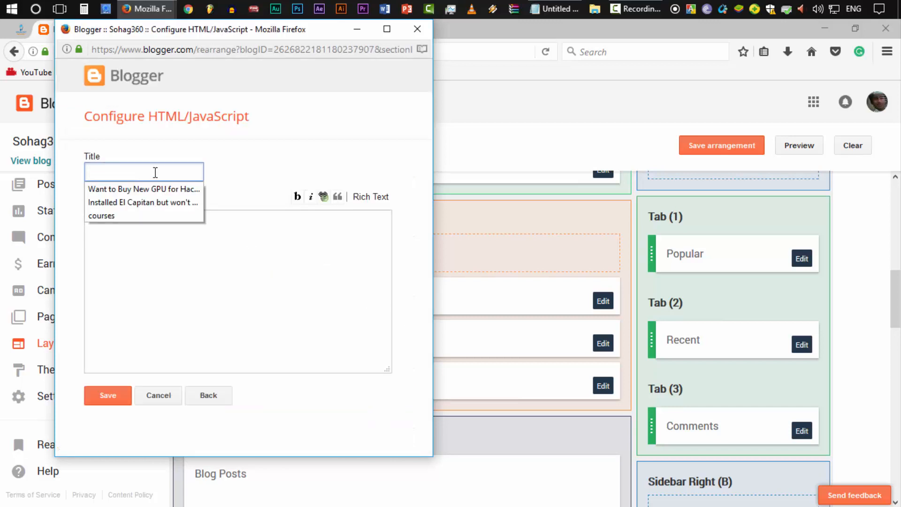
{"action": "type", "text": "M"}
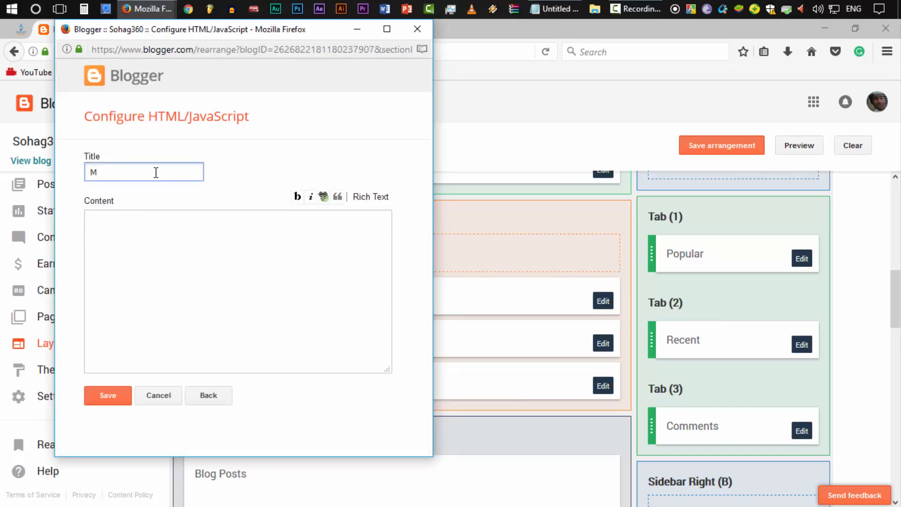
{"action": "left_click", "coordinate": [26, 35]}
{"action": "scroll", "coordinate": [308, 346], "scroll_direction": "down", "scroll_amount": 5}
{"action": "scroll", "coordinate": [49, 318], "scroll_direction": "up", "scroll_amount": 5}
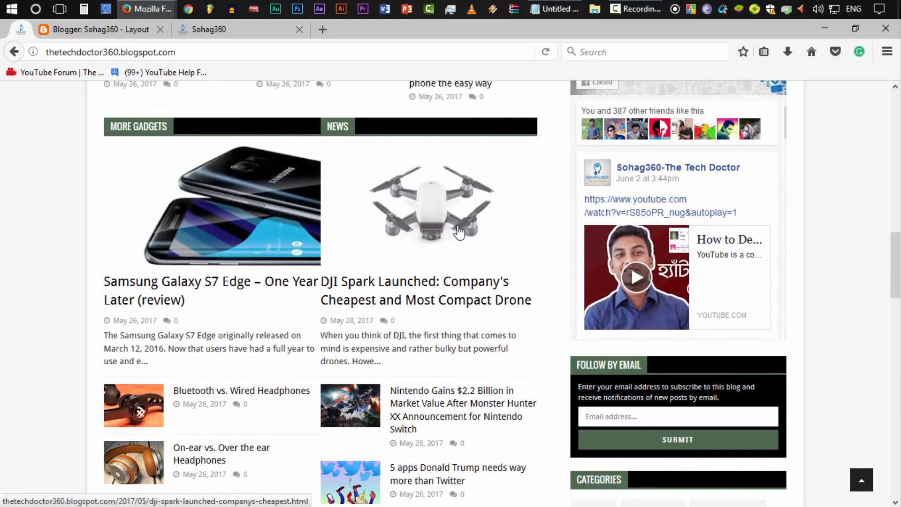
{"action": "mouse_move", "coordinate": [148, 9]}
{"action": "left_click", "coordinate": [220, 70]}
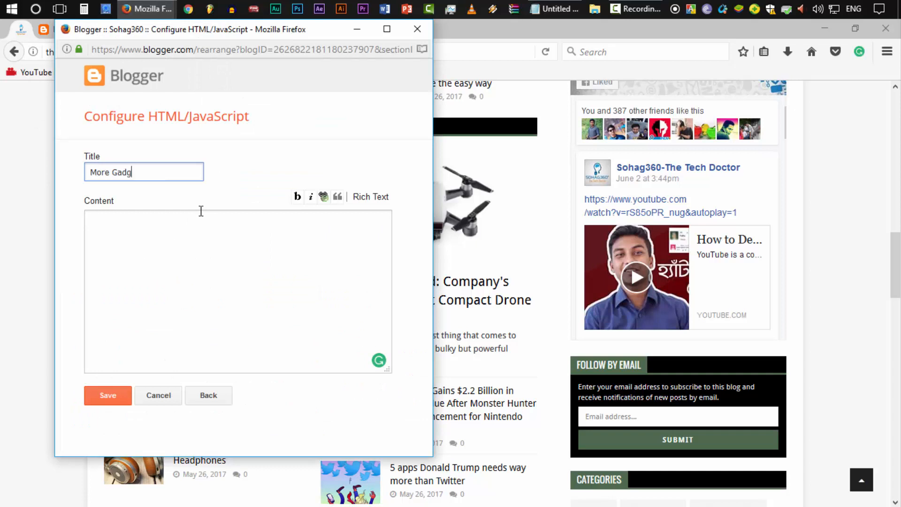
{"action": "left_click", "coordinate": [198, 248]}
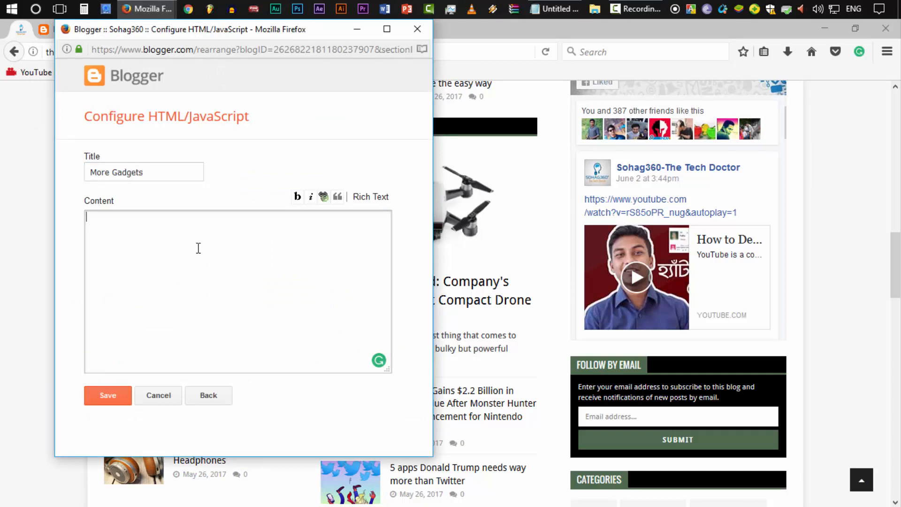
Step: Save the More Gadgets gadget with the content 3/Gadgets/big-col-left, based on the Notepad shortcode, and move it below News
{"action": "left_click", "coordinate": [556, 9]}
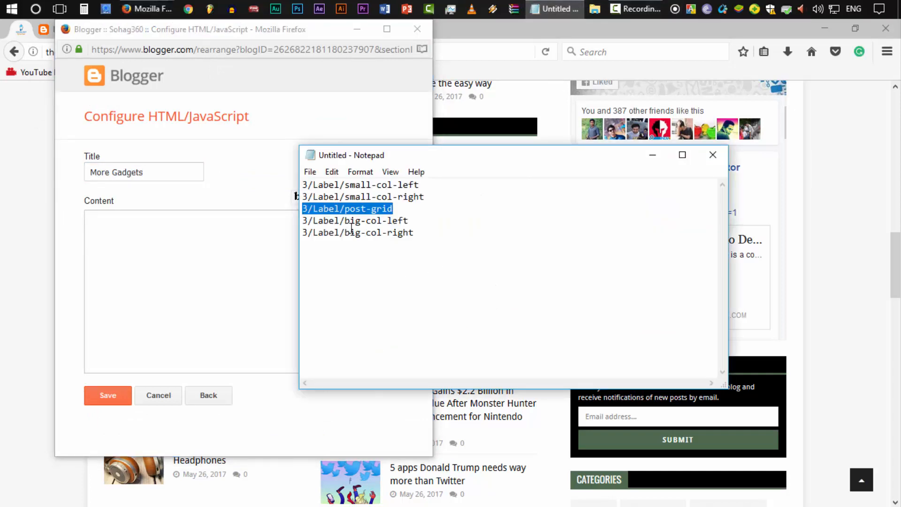
{"action": "left_click", "coordinate": [330, 221]}
{"action": "left_click_drag", "start_coordinate": [365, 221], "coordinate": [300, 220]}
{"action": "key", "text": "ctrl+c"}
{"action": "left_click", "coordinate": [175, 246]}
{"action": "key", "text": "ctrl+v"}
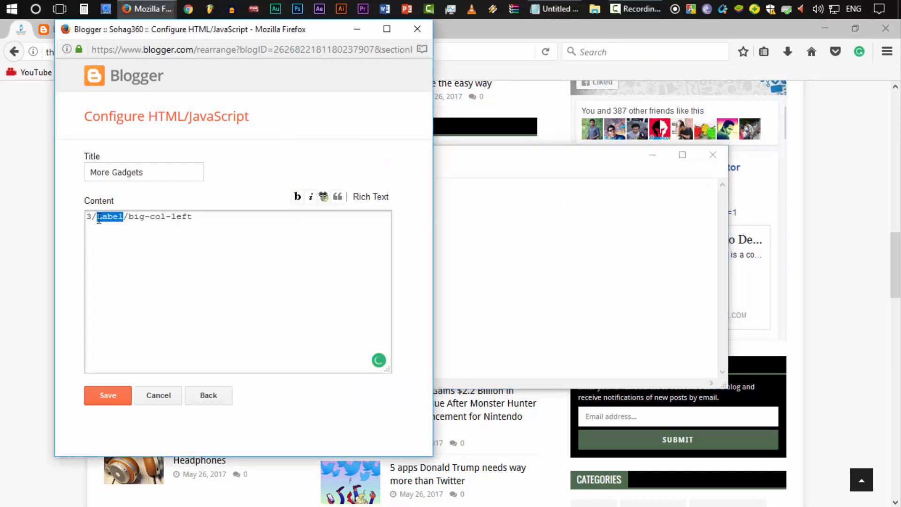
{"action": "type", "text": "Gadgets"}
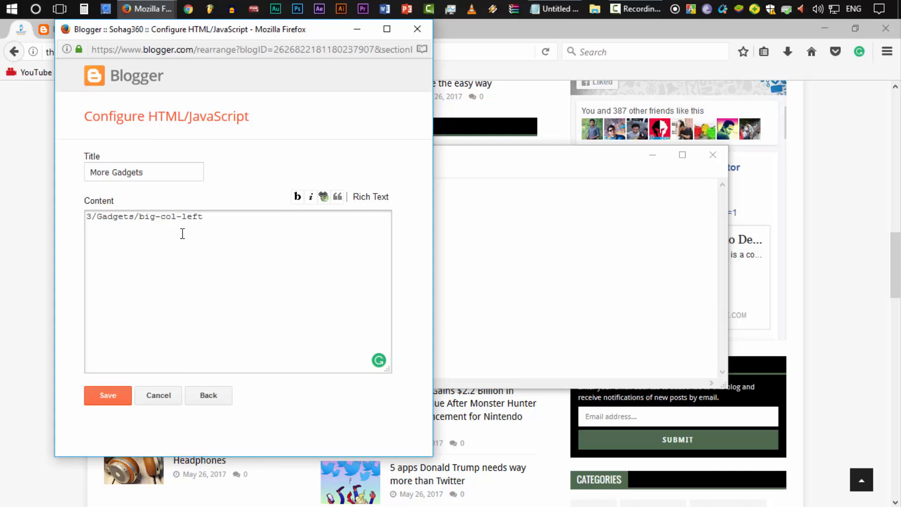
{"action": "double_click", "coordinate": [121, 224]}
{"action": "left_click", "coordinate": [158, 255]}
{"action": "left_click", "coordinate": [105, 397]}
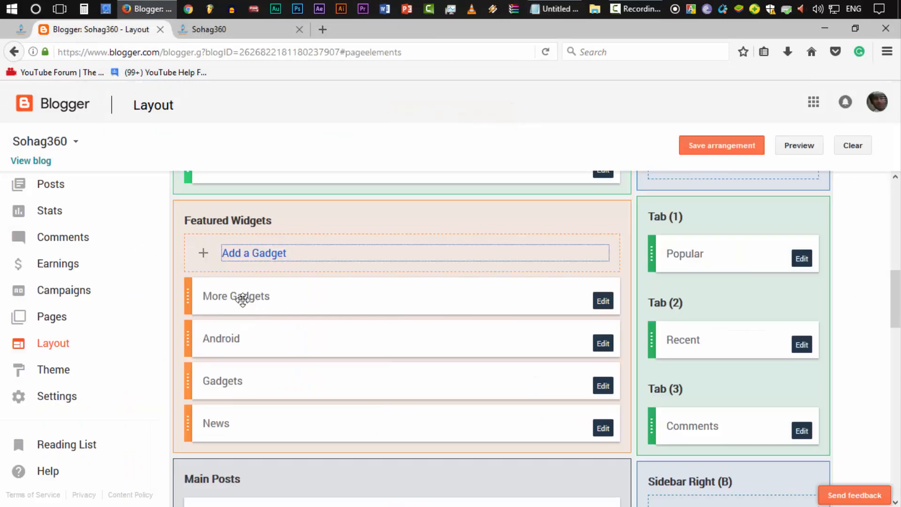
{"action": "left_click_drag", "start_coordinate": [243, 299], "coordinate": [240, 424]}
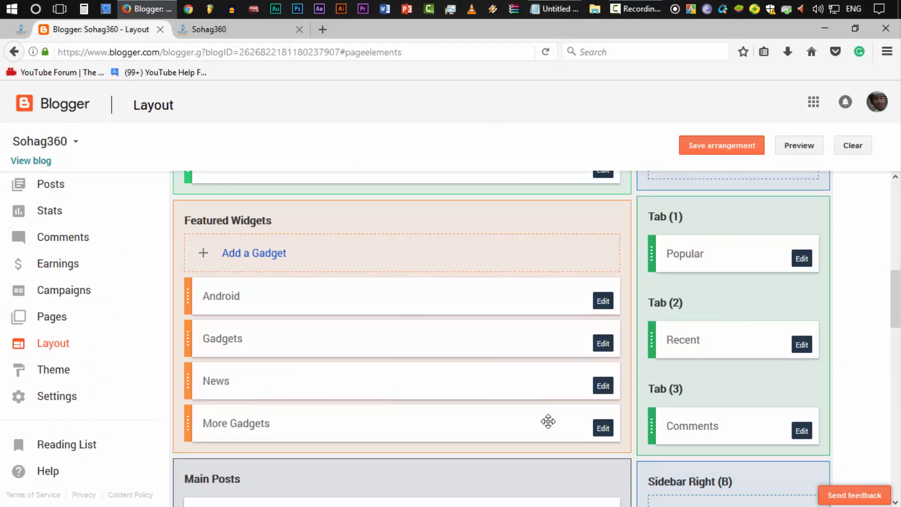
Step: Add an HTML/JavaScript gadget titled More News to Featured Widgets with the content 3/News/big-col-right
{"action": "left_click", "coordinate": [249, 254]}
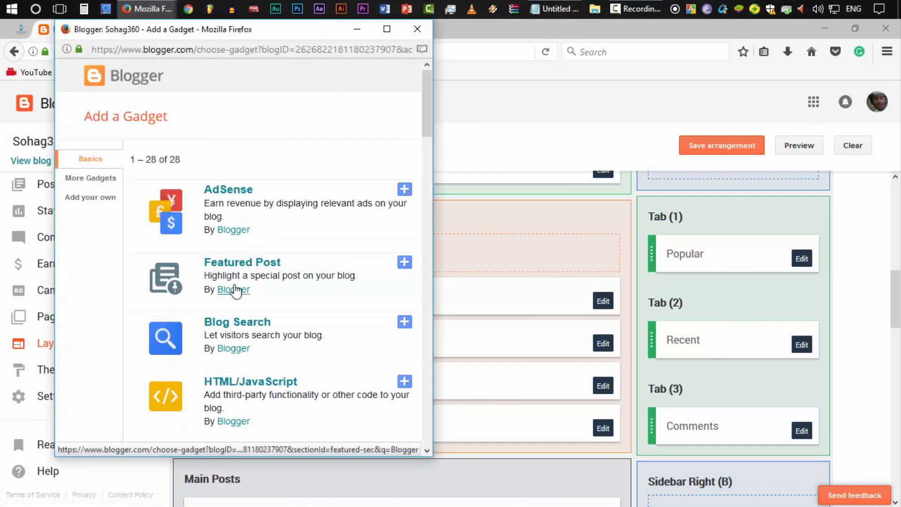
{"action": "left_click", "coordinate": [404, 381]}
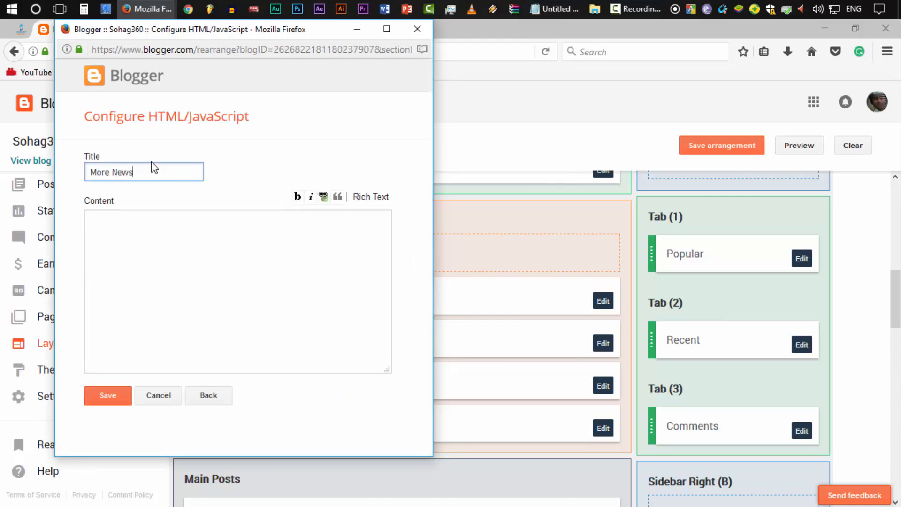
{"action": "left_click", "coordinate": [178, 233]}
{"action": "left_click", "coordinate": [545, 8]}
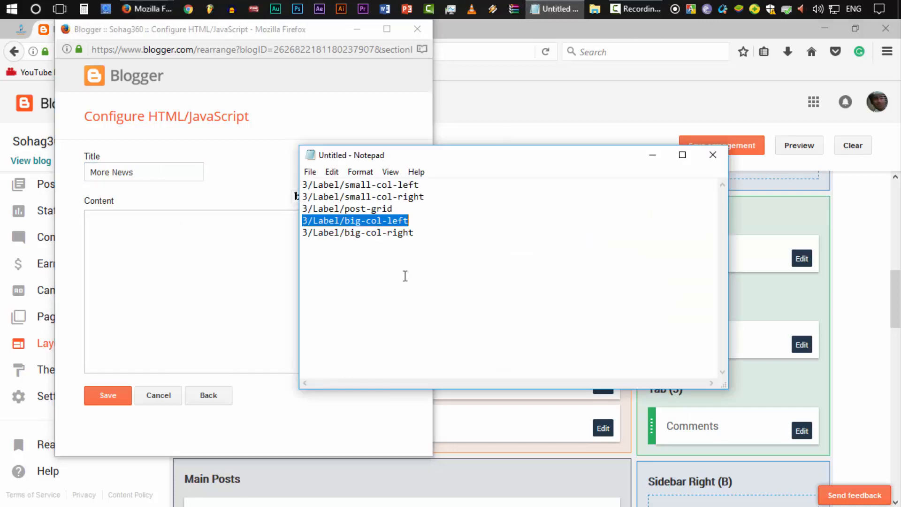
{"action": "left_click_drag", "start_coordinate": [385, 246], "coordinate": [268, 251]}
{"action": "left_click", "coordinate": [194, 250]}
{"action": "type", "text": "3/Label/big-col-right"}
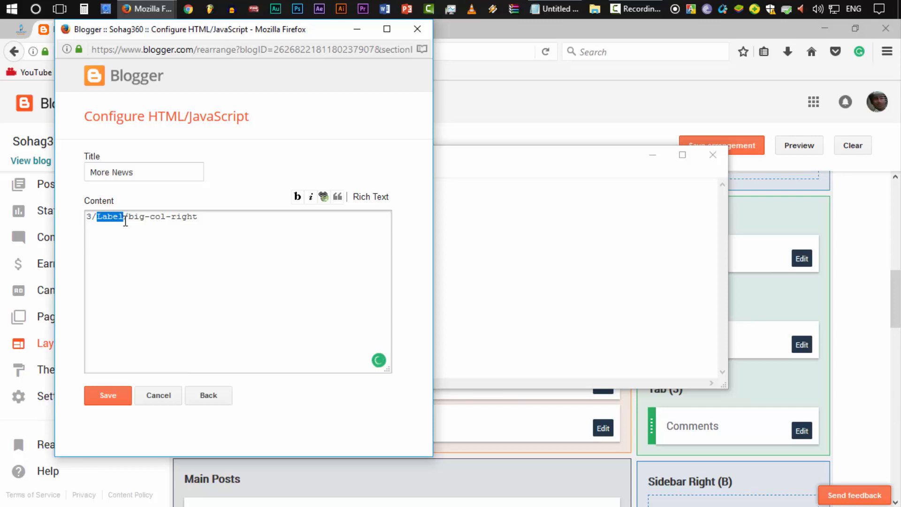
{"action": "type", "text": "News"}
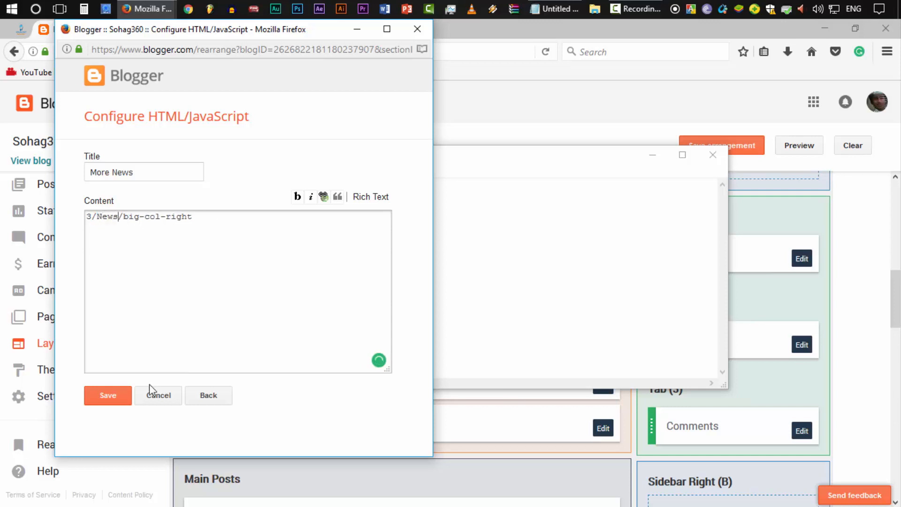
{"action": "left_click", "coordinate": [121, 395]}
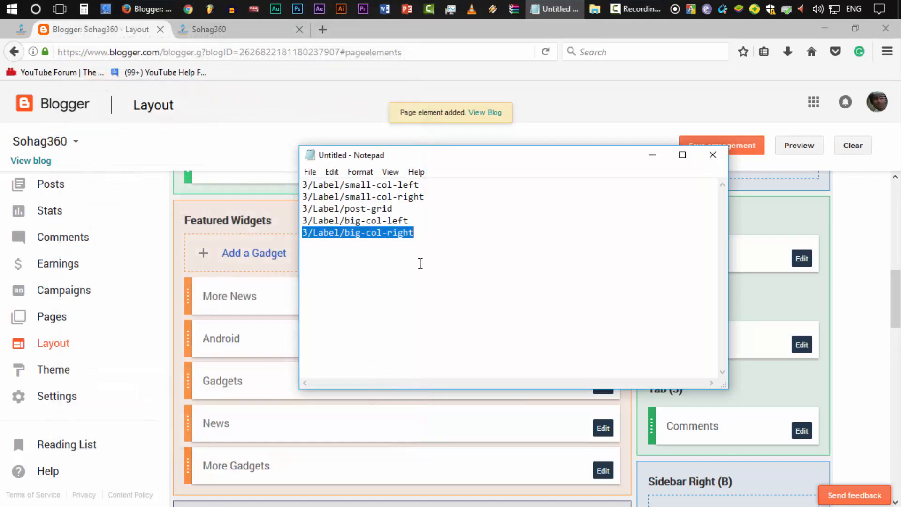
Step: Move the More News gadget below More Gadgets in Featured Widgets and save the layout arrangement
{"action": "left_click", "coordinate": [493, 113]}
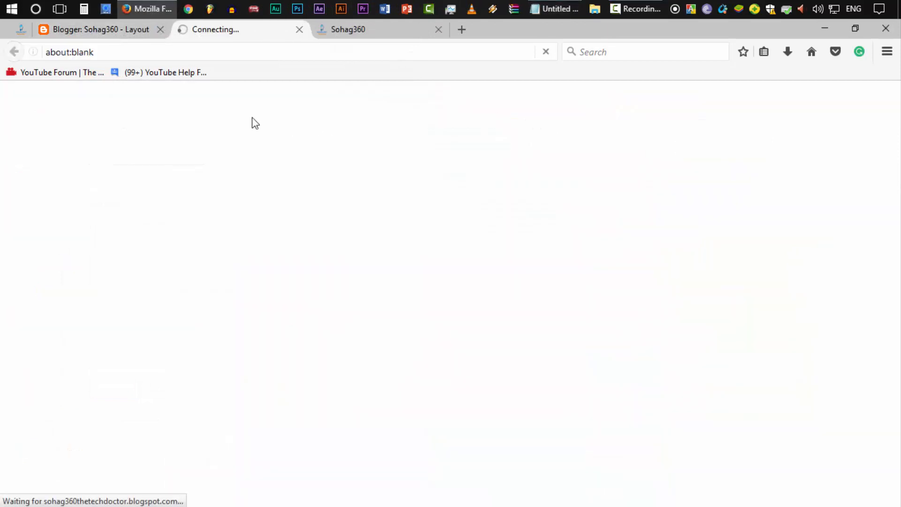
{"action": "left_click", "coordinate": [111, 31]}
{"action": "scroll", "coordinate": [320, 324], "scroll_direction": "down", "scroll_amount": 2}
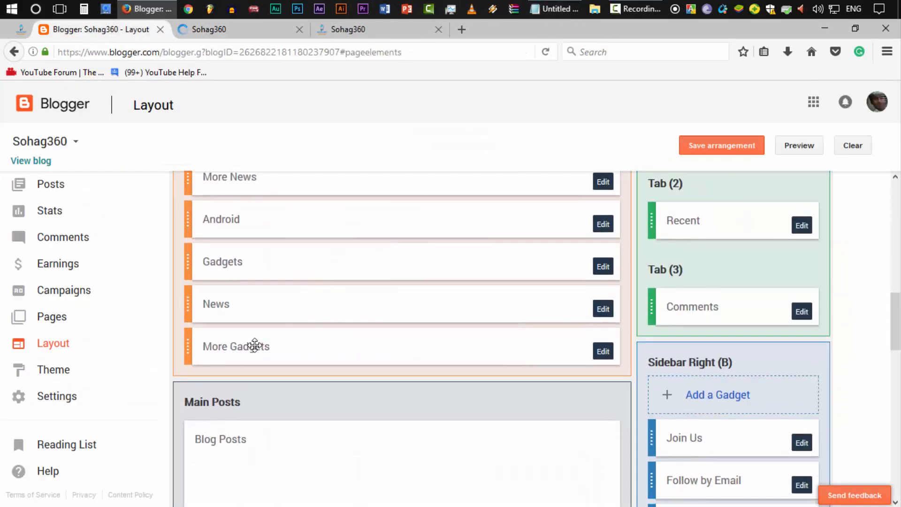
{"action": "scroll", "coordinate": [249, 300], "scroll_direction": "up", "scroll_amount": 2}
{"action": "left_click_drag", "start_coordinate": [242, 247], "coordinate": [243, 419]}
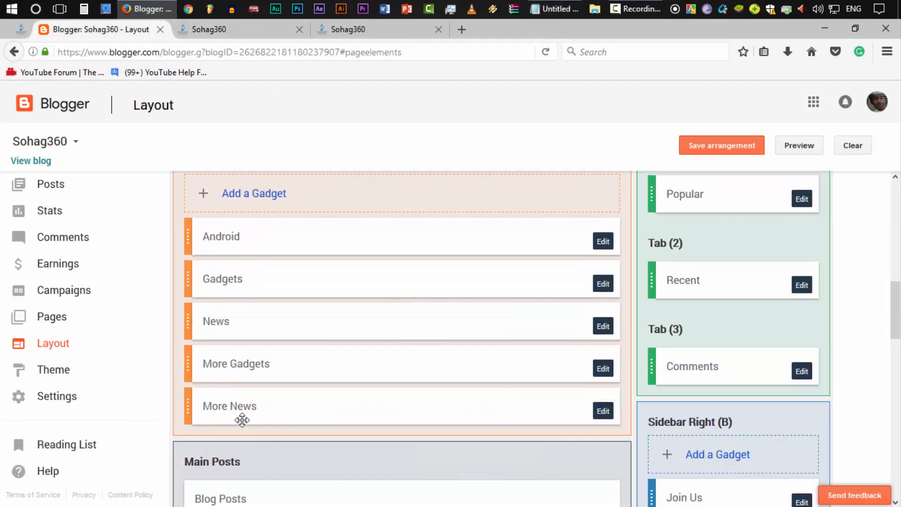
{"action": "left_click", "coordinate": [730, 154]}
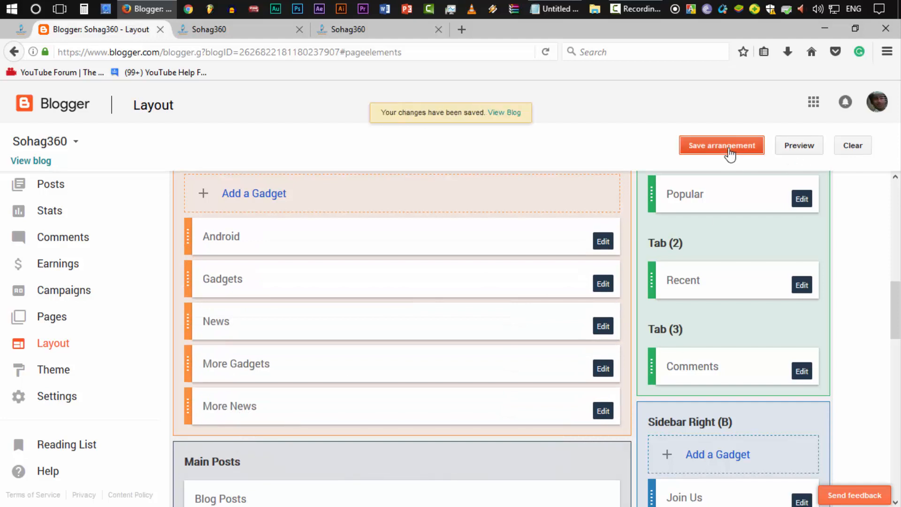
Step: Open the updated blog, close its outdated copies, and examine the More Gadgets and More News sections
{"action": "left_click", "coordinate": [514, 112]}
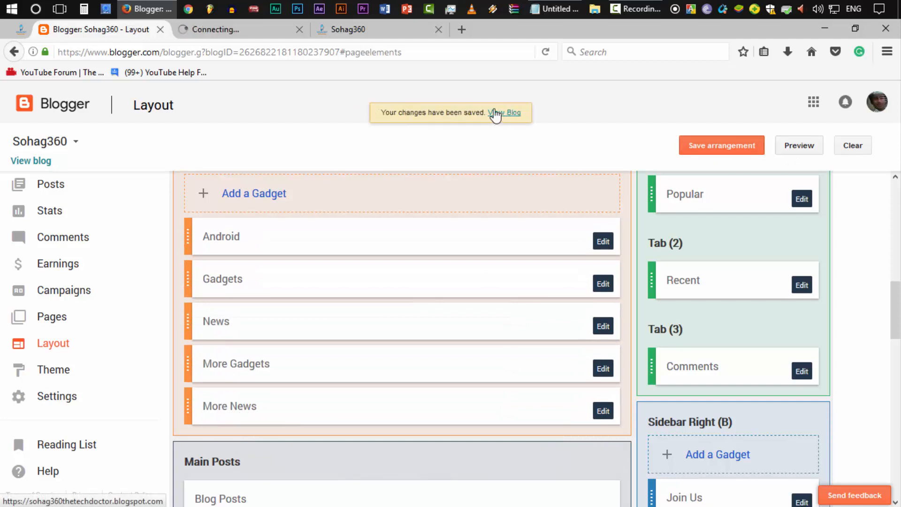
{"action": "left_click", "coordinate": [438, 30]}
{"action": "left_click", "coordinate": [291, 30]}
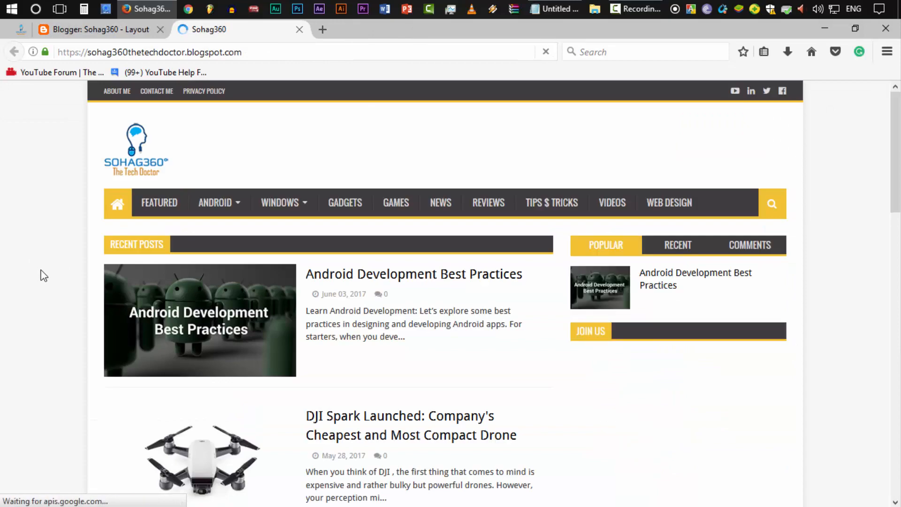
{"action": "scroll", "coordinate": [24, 279], "scroll_direction": "down", "scroll_amount": 15}
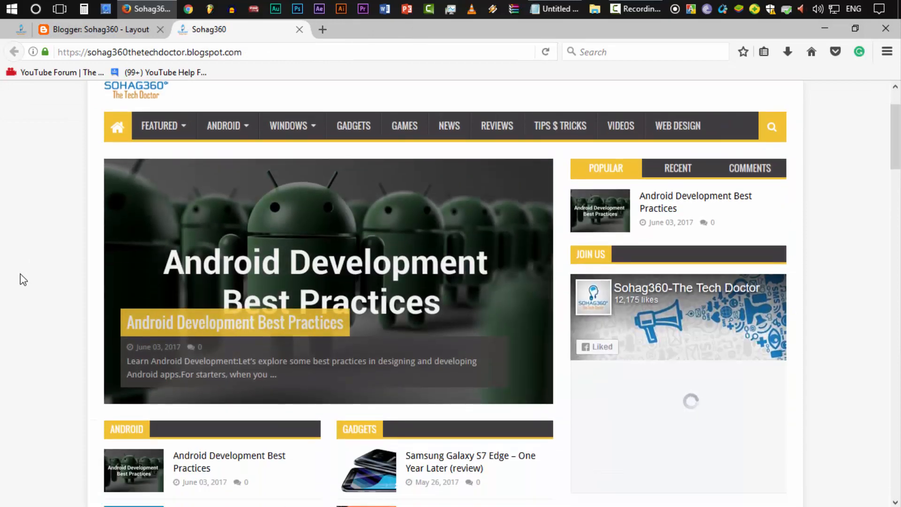
{"action": "scroll", "coordinate": [20, 274], "scroll_direction": "down", "scroll_amount": 9}
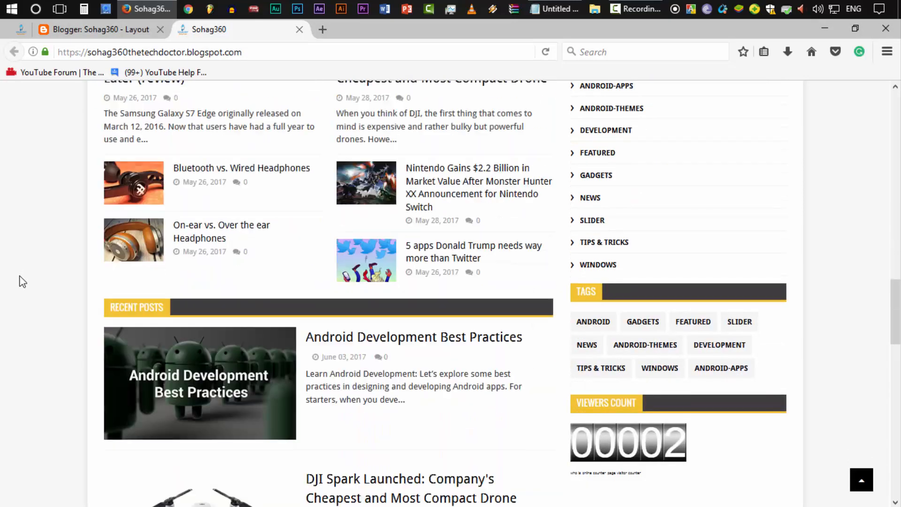
{"action": "scroll", "coordinate": [20, 275], "scroll_direction": "up", "scroll_amount": 6}
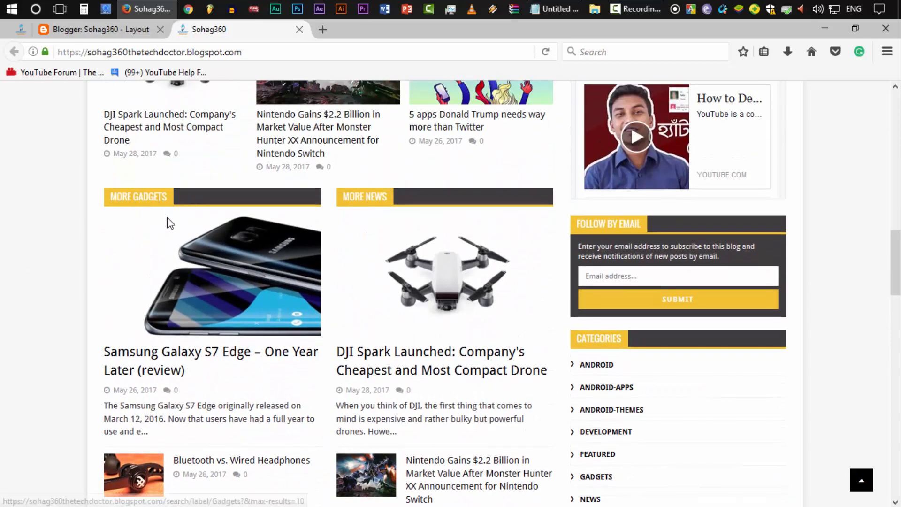
{"action": "scroll", "coordinate": [176, 216], "scroll_direction": "down", "scroll_amount": 3}
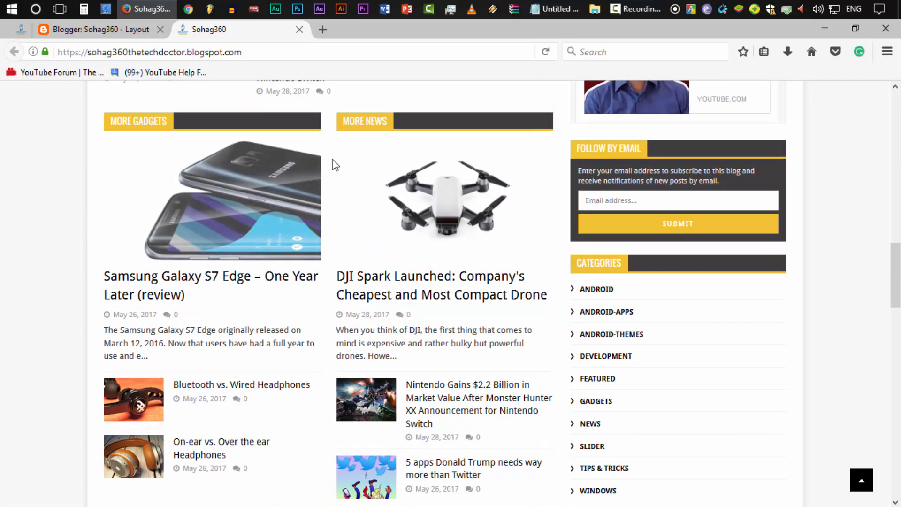
{"action": "scroll", "coordinate": [383, 267], "scroll_direction": "down", "scroll_amount": 3}
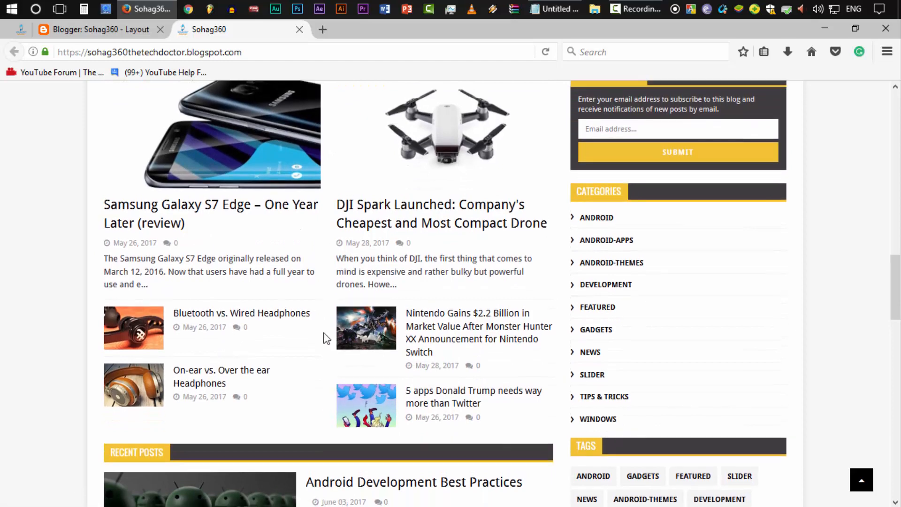
{"action": "scroll", "coordinate": [322, 336], "scroll_direction": "up", "scroll_amount": 9}
{"action": "scroll", "coordinate": [51, 275], "scroll_direction": "down", "scroll_amount": 6}
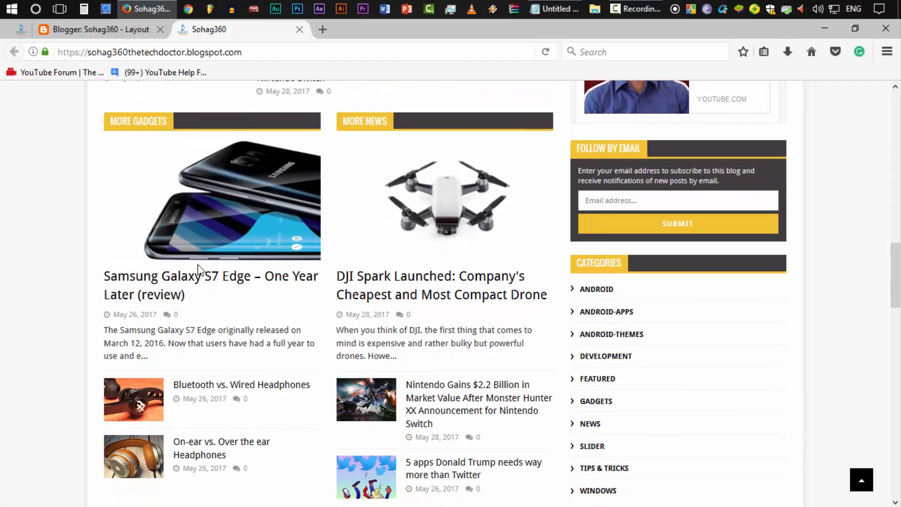
{"action": "scroll", "coordinate": [211, 274], "scroll_direction": "down", "scroll_amount": 3}
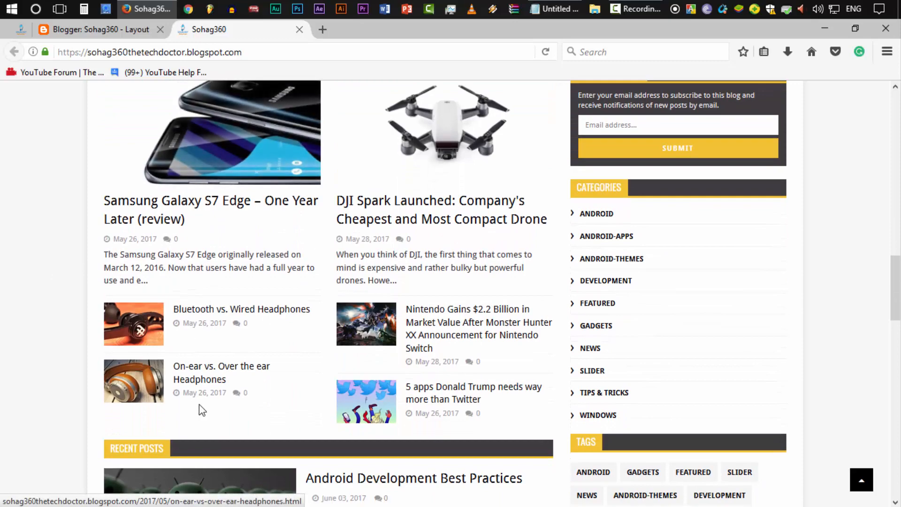
Step: Look over the whole blog homepage, from the header and slider through the label sections and recent posts to the footer
{"action": "scroll", "coordinate": [41, 372], "scroll_direction": "down", "scroll_amount": 15}
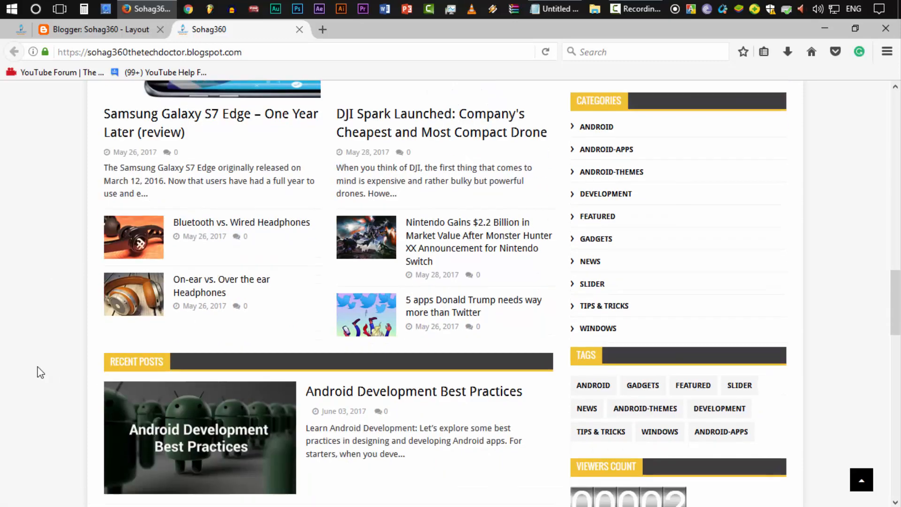
{"action": "scroll", "coordinate": [41, 372], "scroll_direction": "down", "scroll_amount": 7}
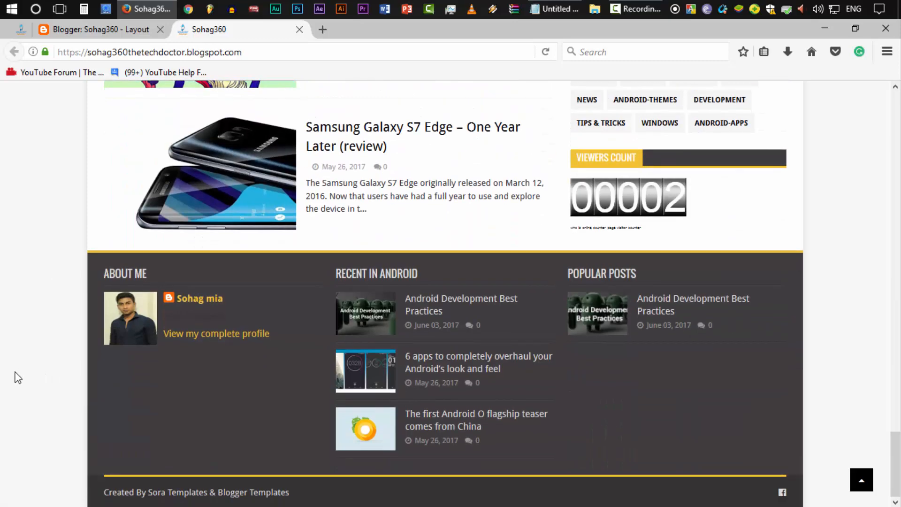
{"action": "scroll", "coordinate": [52, 488], "scroll_direction": "up", "scroll_amount": 20}
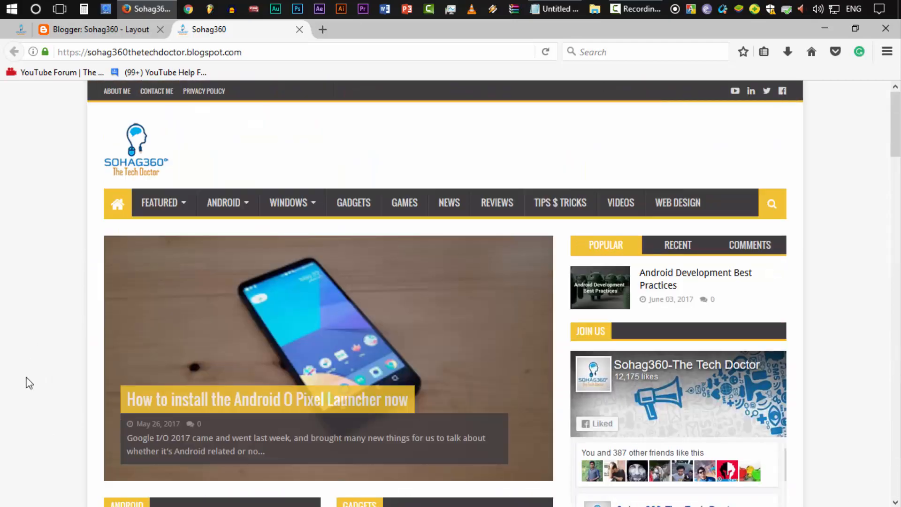
{"action": "scroll", "coordinate": [29, 382], "scroll_direction": "down", "scroll_amount": 7}
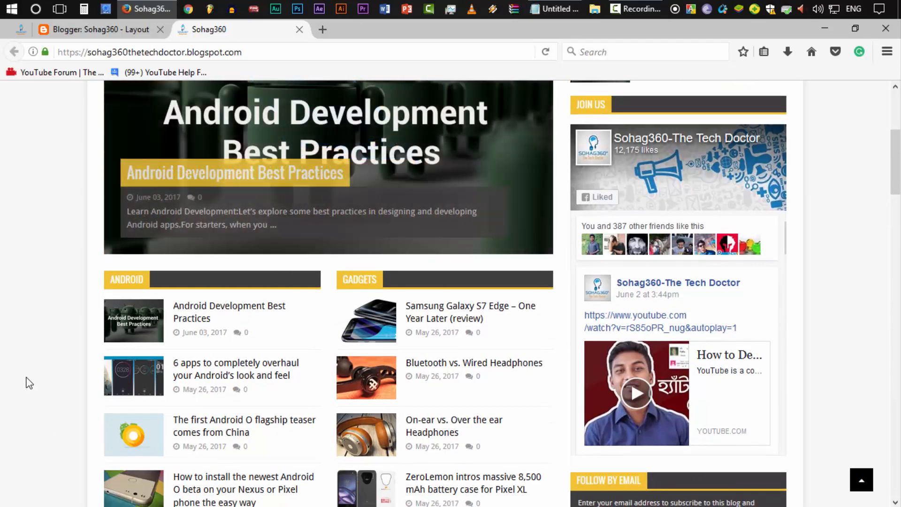
{"action": "scroll", "coordinate": [29, 382], "scroll_direction": "down", "scroll_amount": 10}
{"action": "scroll", "coordinate": [29, 383], "scroll_direction": "down", "scroll_amount": 10}
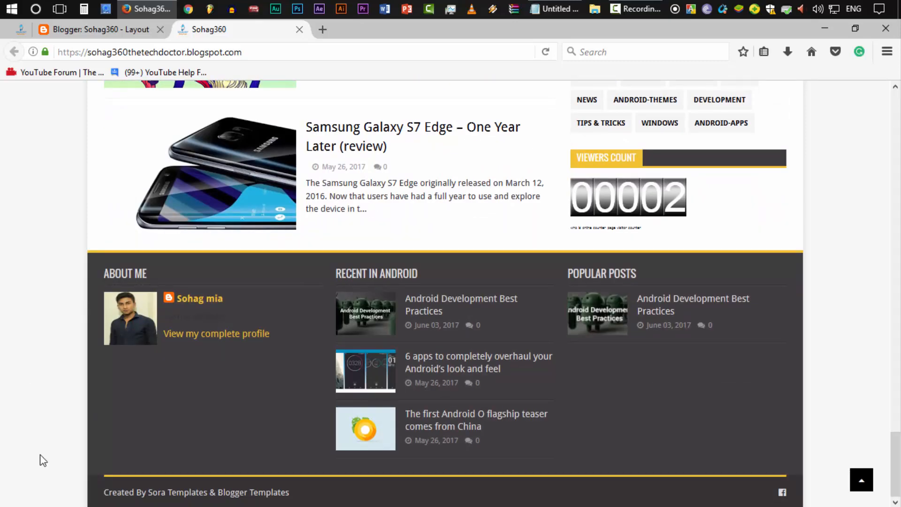
{"action": "middle_click", "coordinate": [40, 481]}
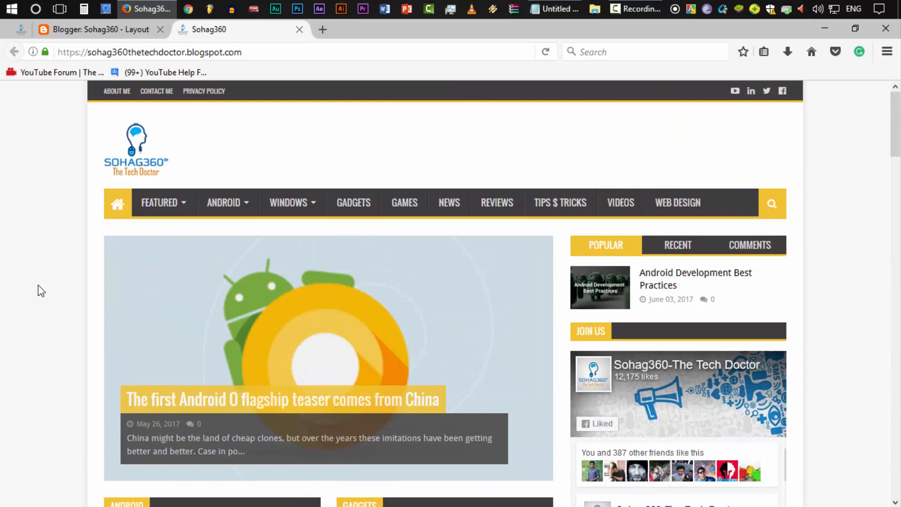
{"action": "left_click", "coordinate": [73, 29]}
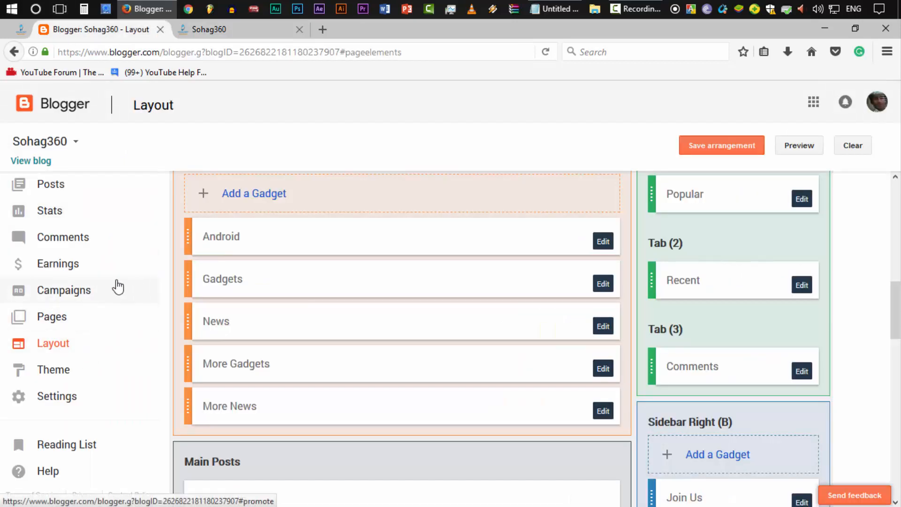
{"action": "left_click", "coordinate": [214, 29]}
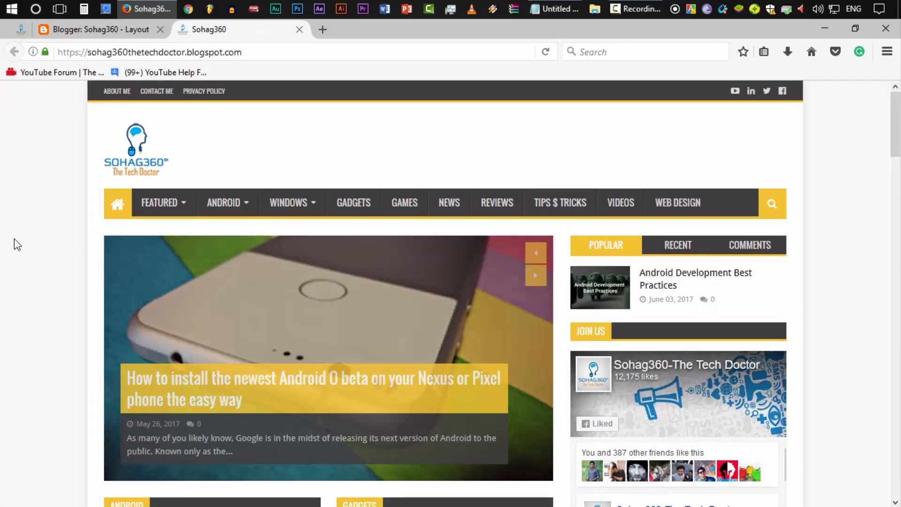